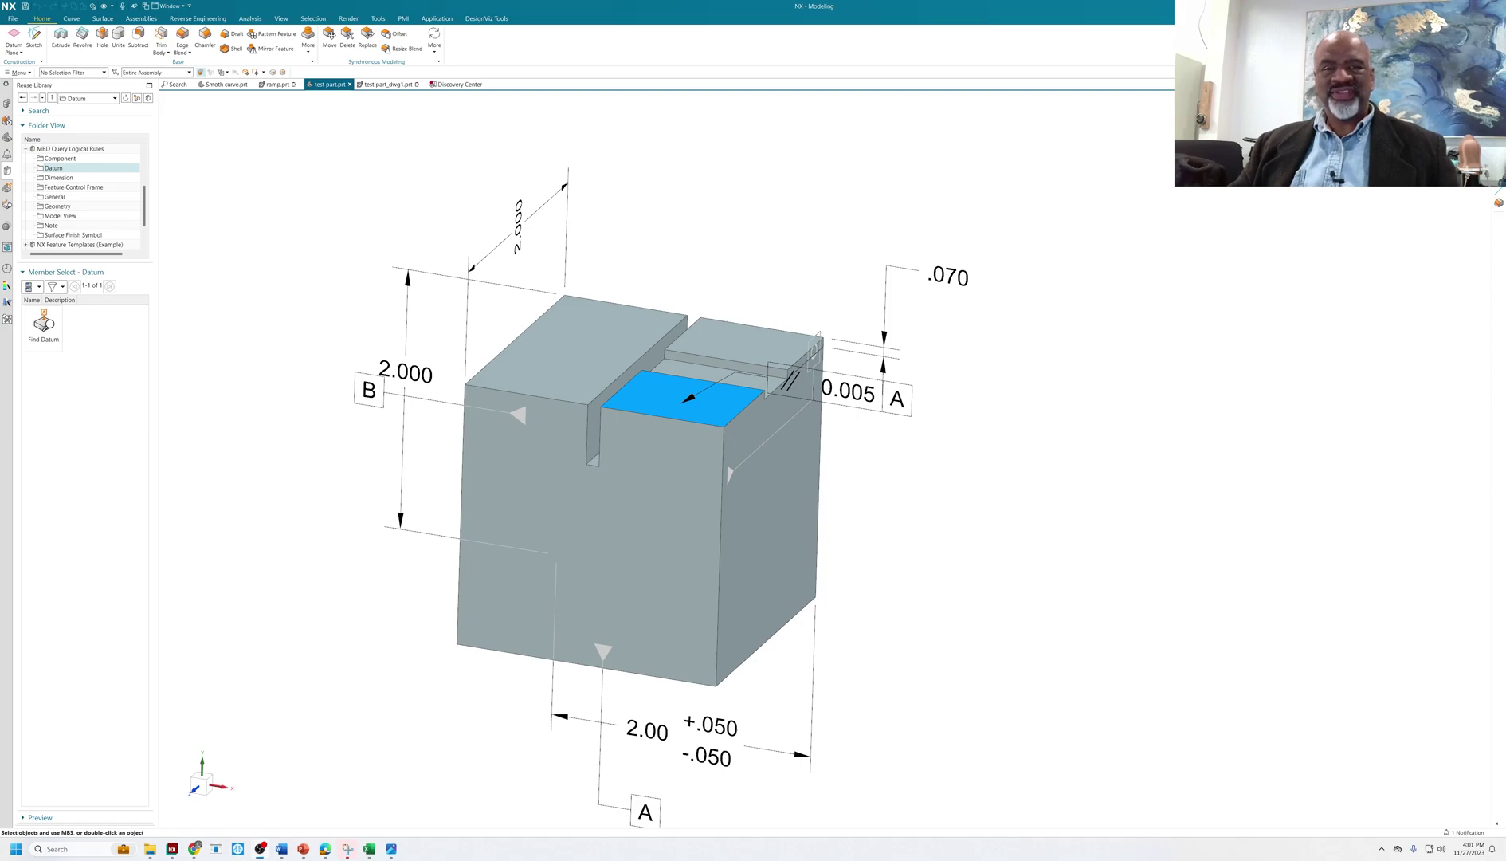
Step: Orbit the view so the block's stepped corner and plain front face face the viewer
{"action": "middle_click_drag", "start_coordinate": [476, 452], "coordinate": [641, 505]}
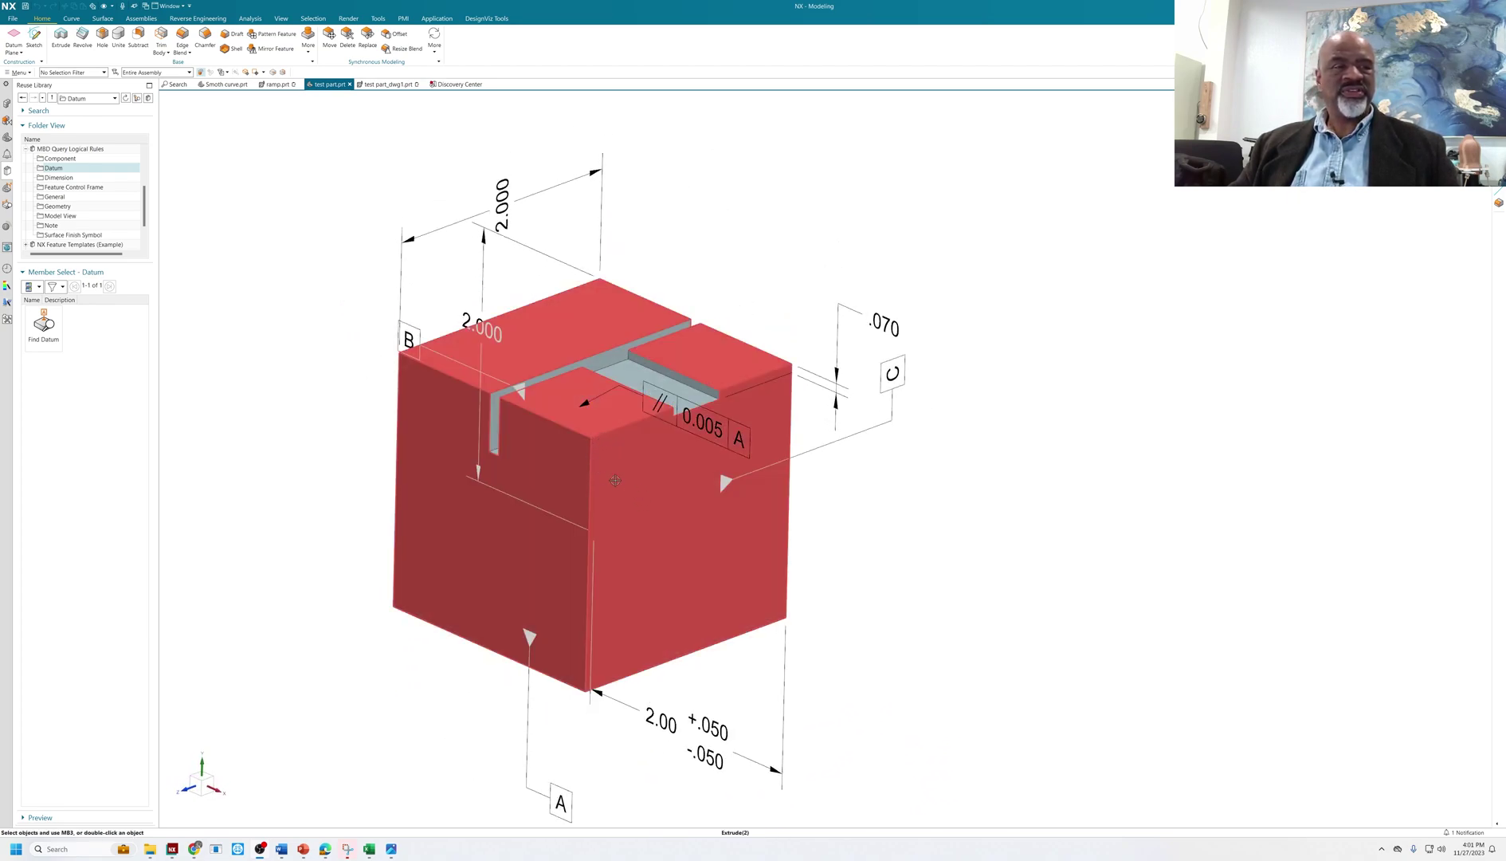
{"action": "middle_click_drag", "start_coordinate": [824, 539], "coordinate": [802, 508]}
Step: Start a sketch on the block's front face and include its right and bottom edges
{"action": "left_click", "coordinate": [33, 38]}
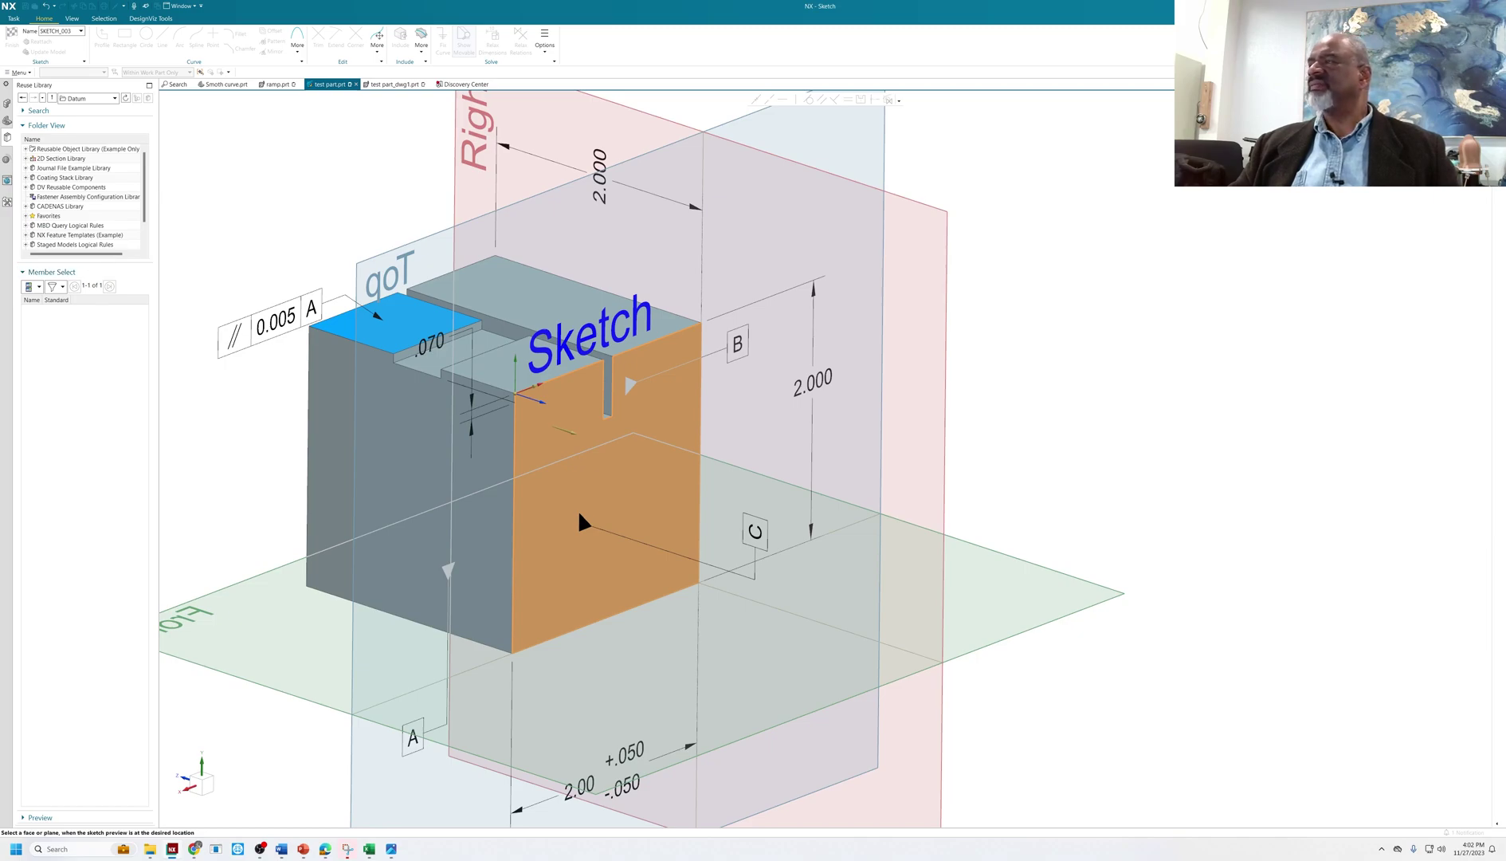
{"action": "left_click", "coordinate": [578, 509]}
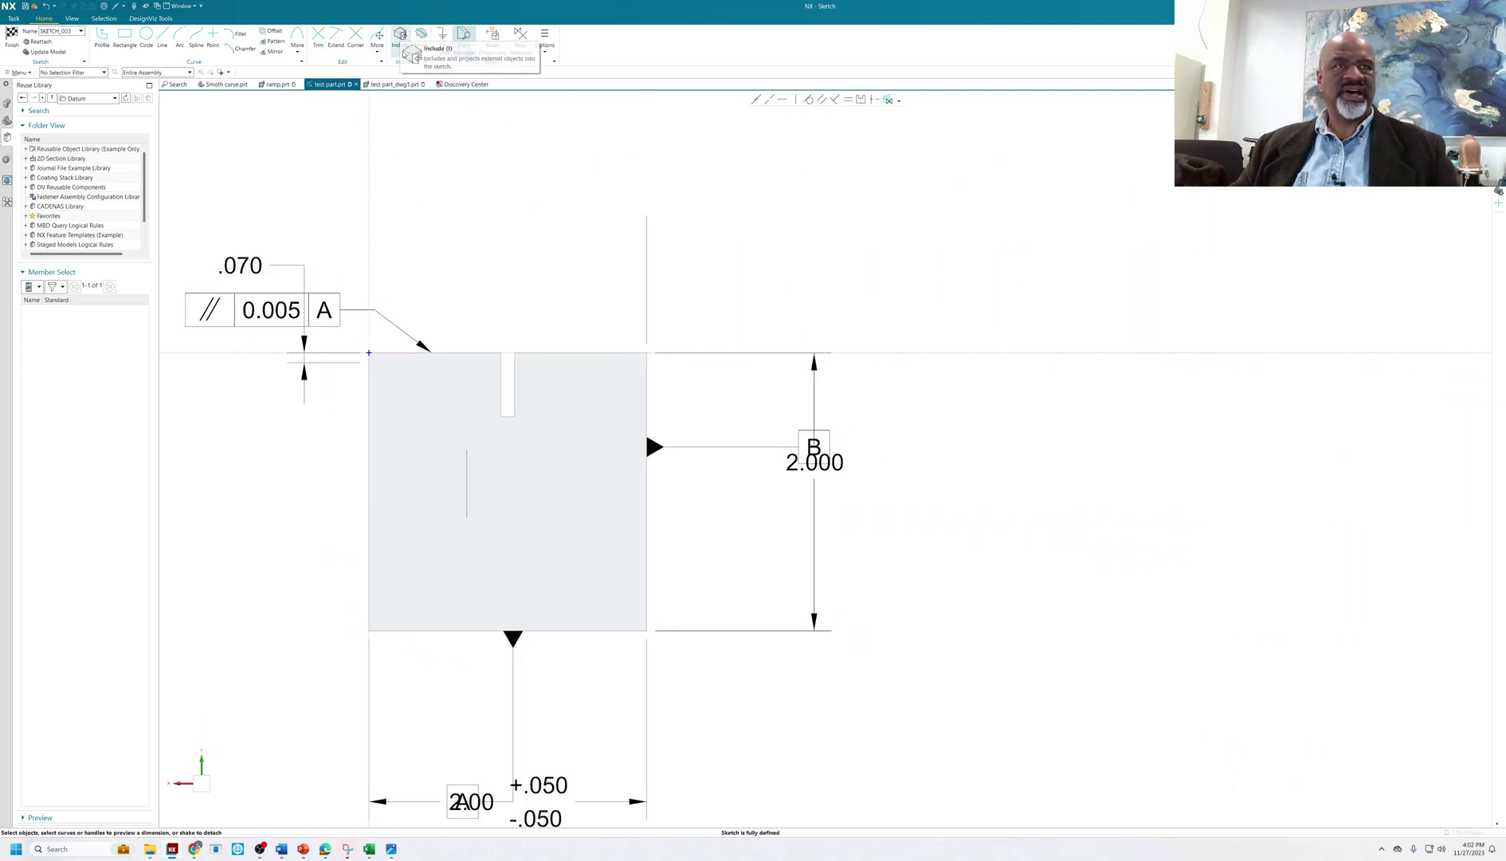
{"action": "left_click", "coordinate": [400, 38]}
{"action": "left_click", "coordinate": [647, 484]}
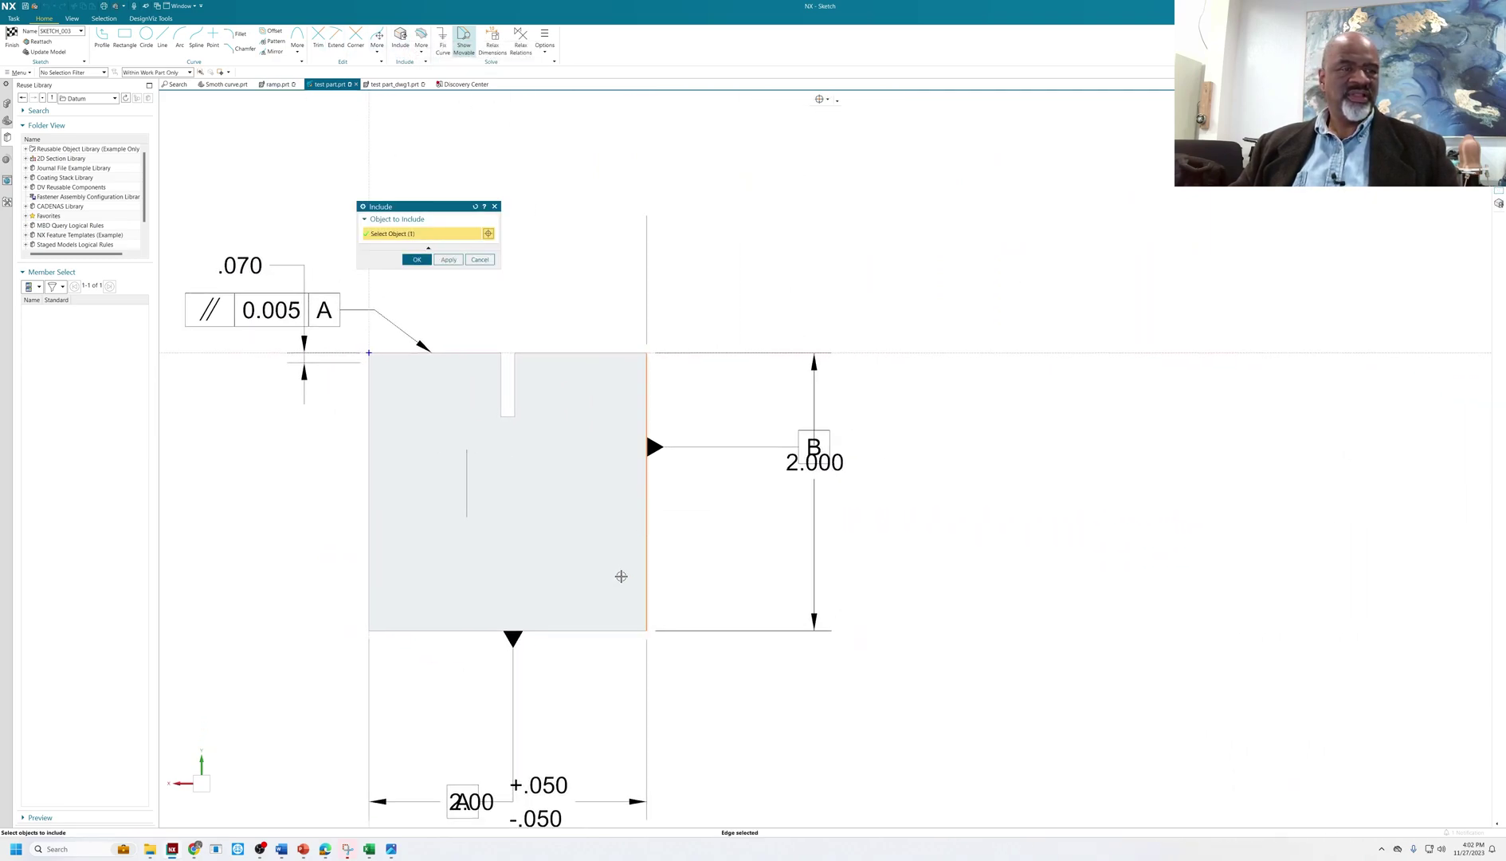
{"action": "left_click", "coordinate": [610, 629]}
{"action": "left_click", "coordinate": [418, 259]}
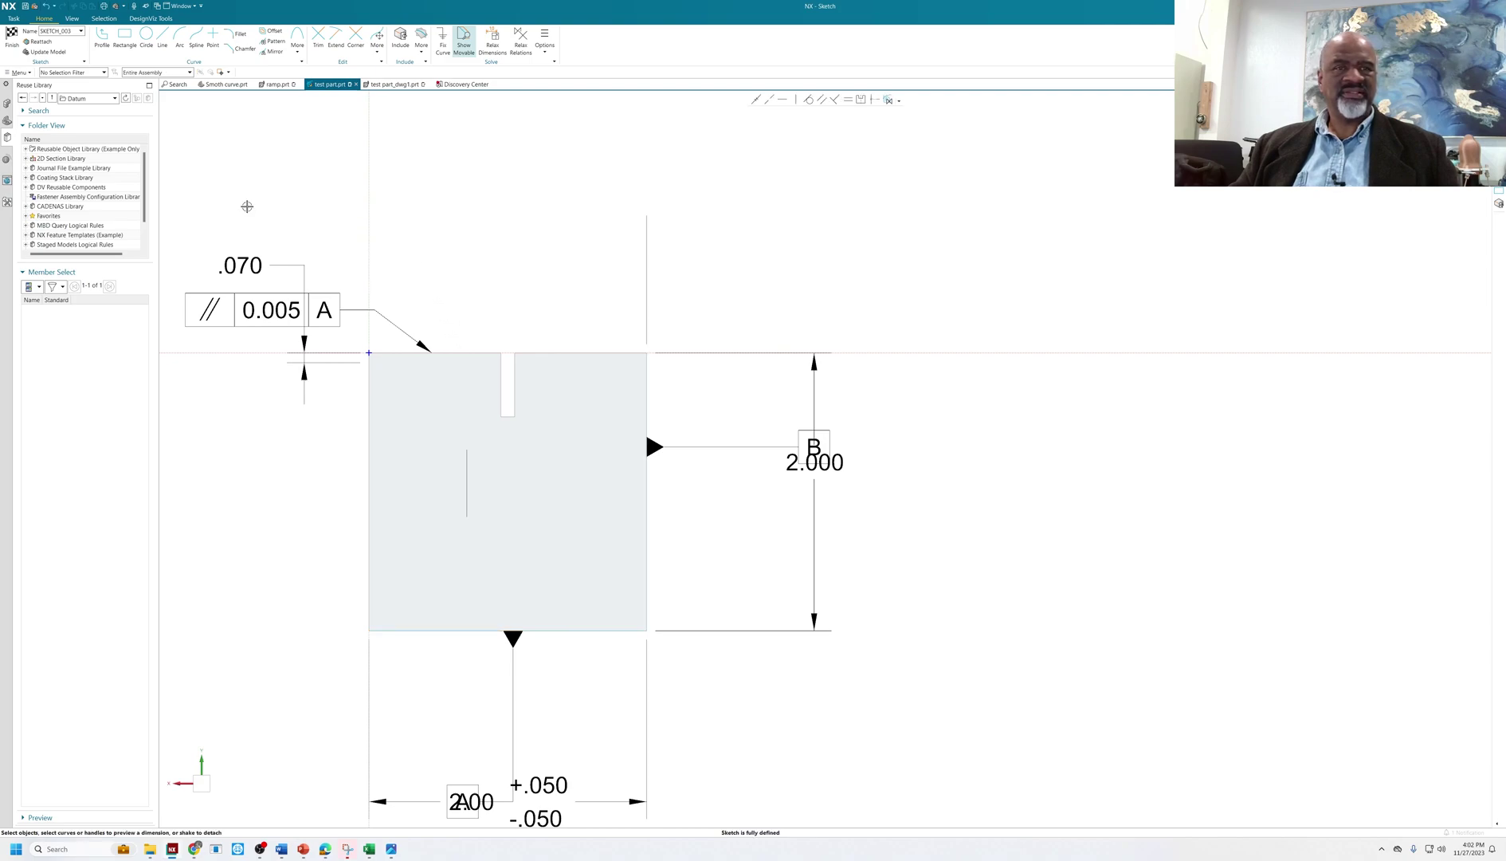
Step: Draw a studio spline from the step's top corner to the bottom right corner, then finish the sketch
{"action": "key", "text": "s"}
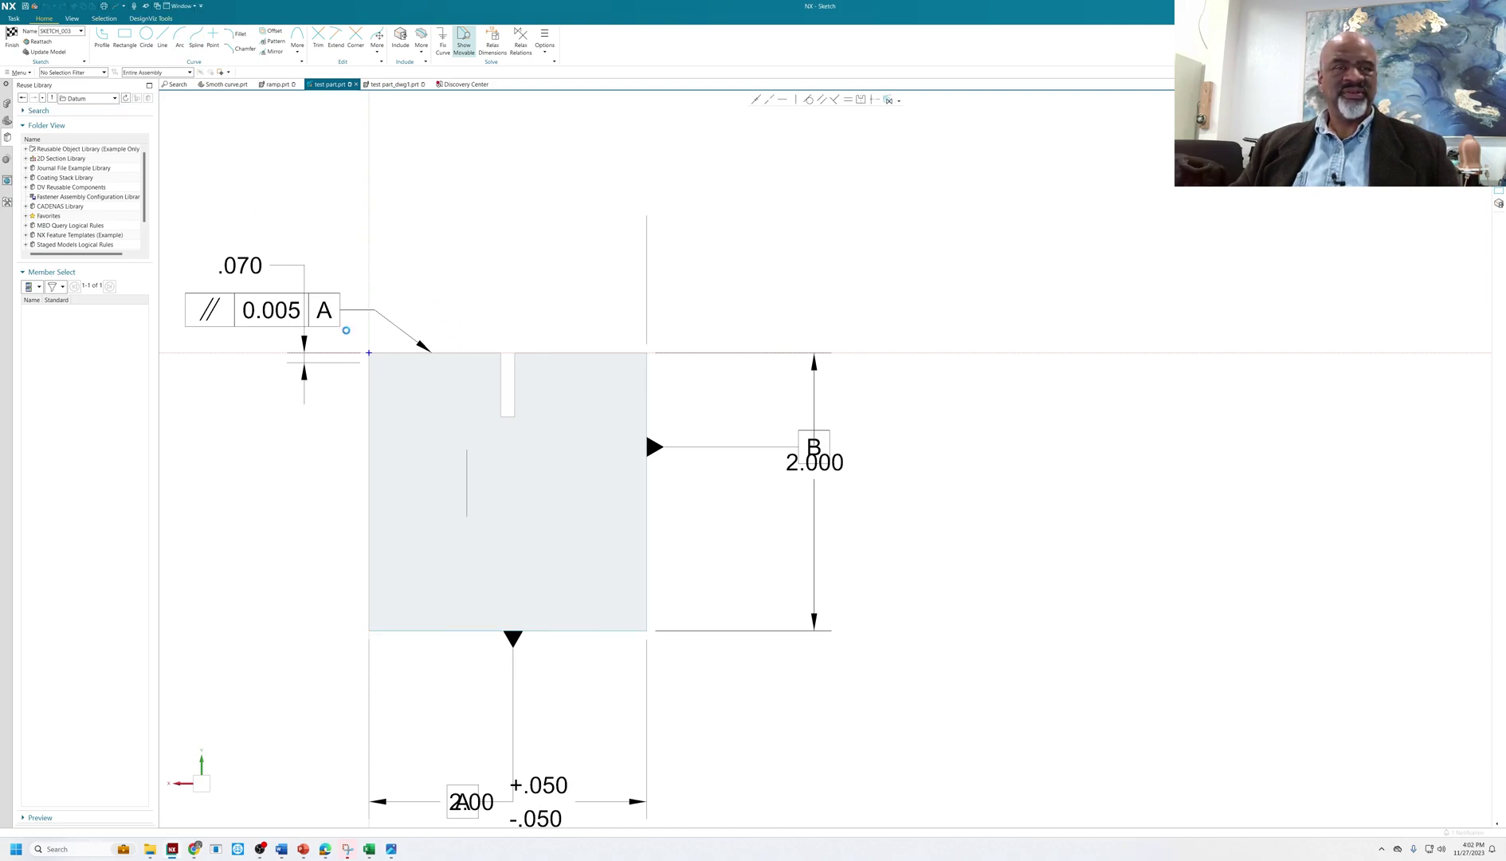
{"action": "left_click_drag", "start_coordinate": [423, 212], "coordinate": [581, 210]}
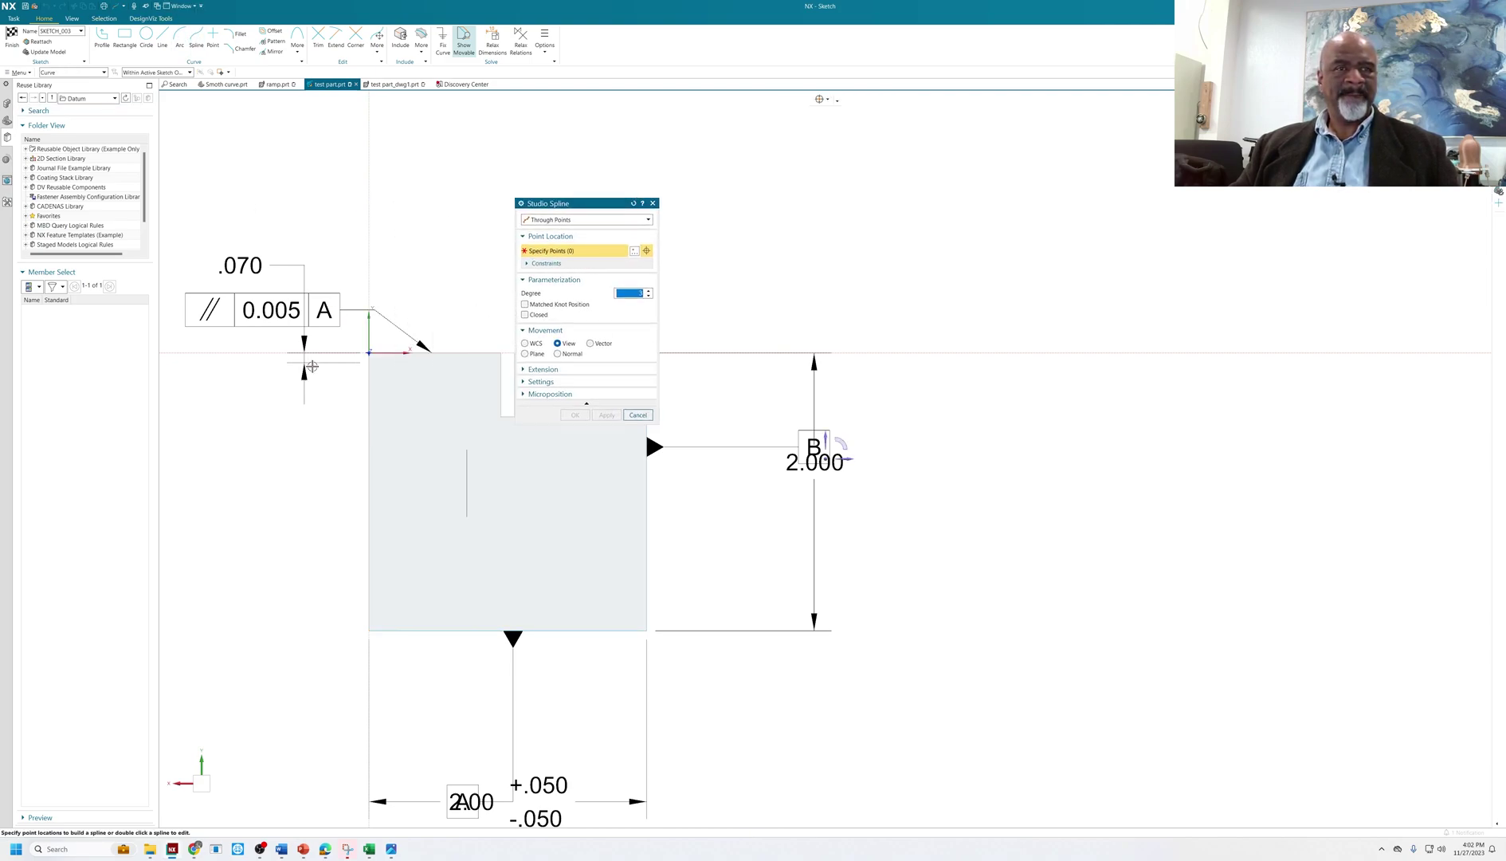
{"action": "left_click", "coordinate": [368, 353]}
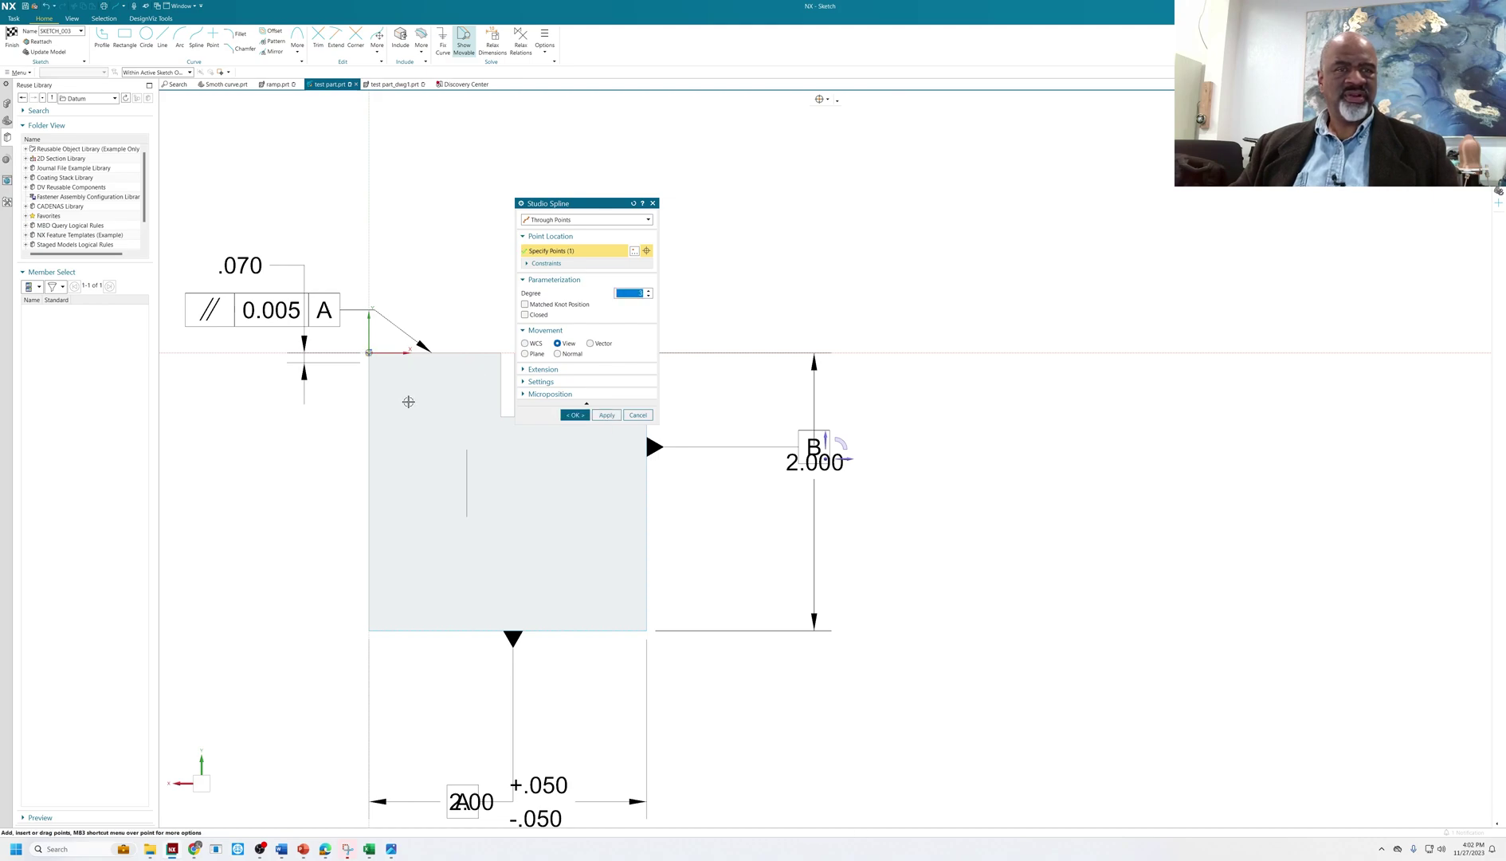
{"action": "left_click", "coordinate": [423, 469]}
{"action": "left_click", "coordinate": [526, 472]}
{"action": "left_click", "coordinate": [581, 547]}
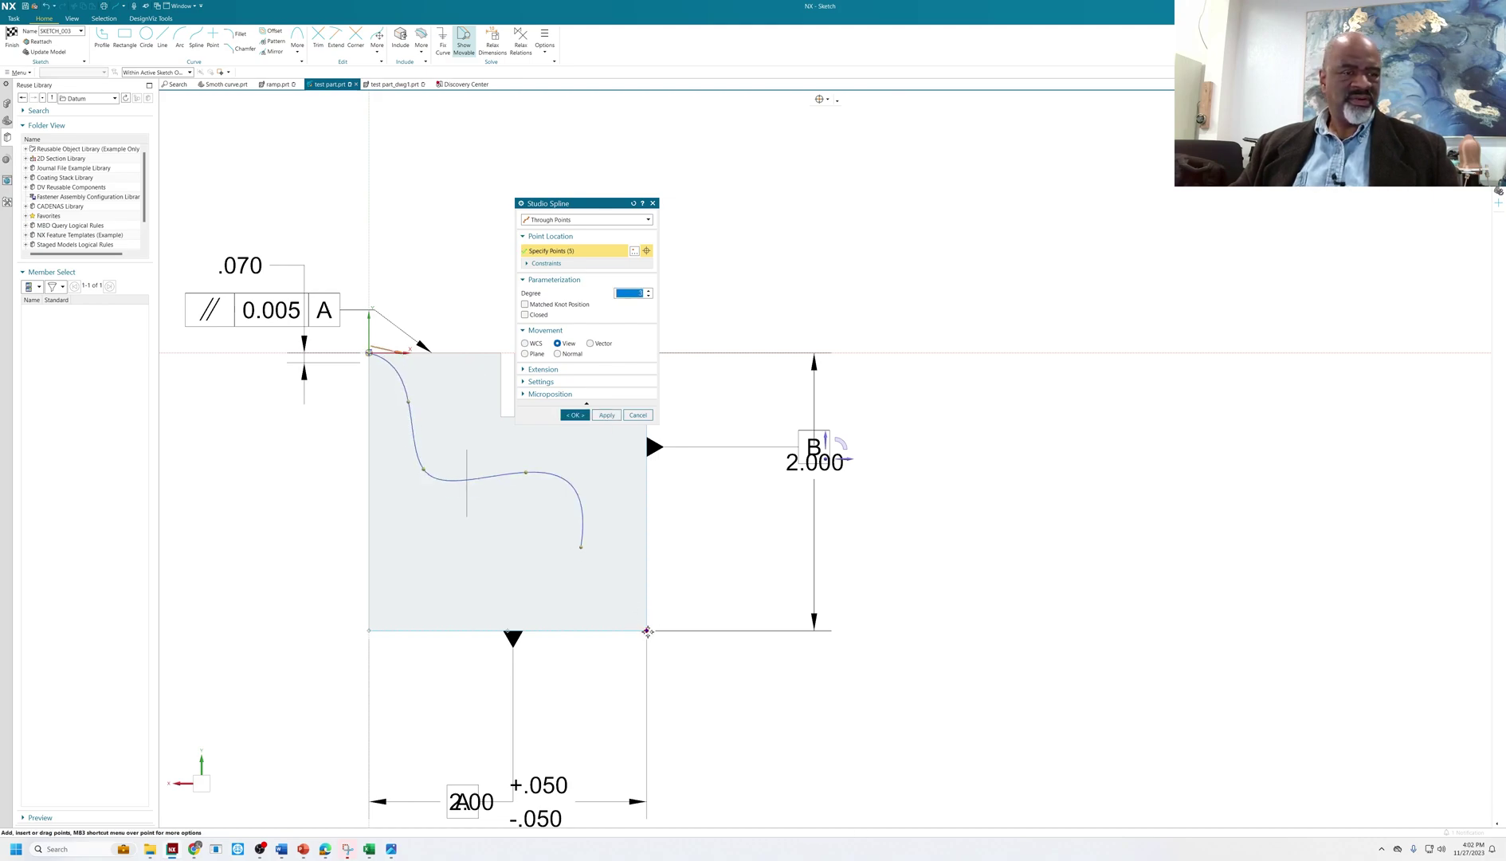
{"action": "left_click", "coordinate": [647, 630]}
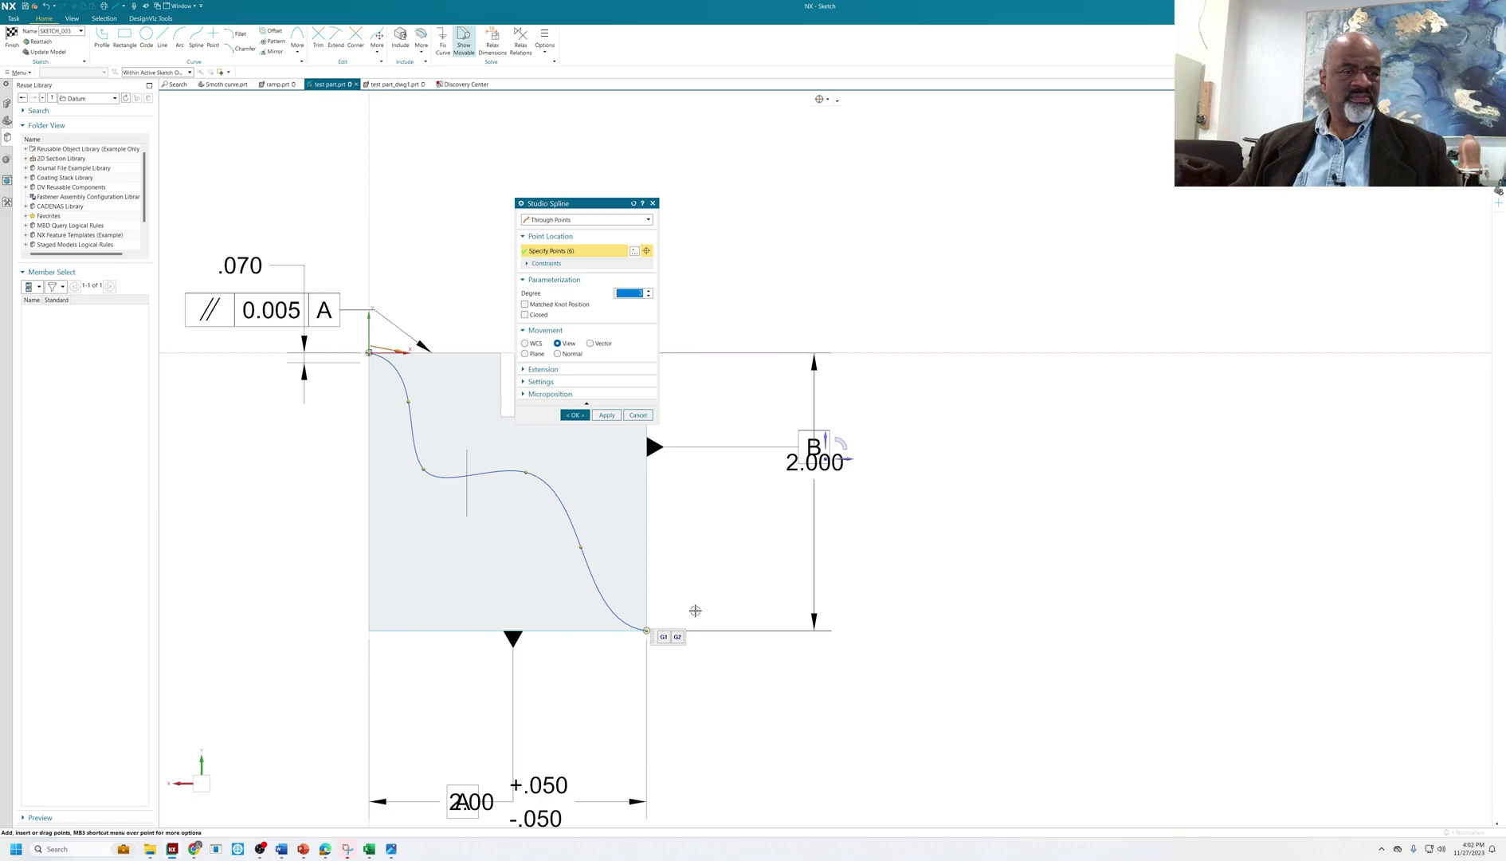
{"action": "left_click", "coordinate": [576, 415]}
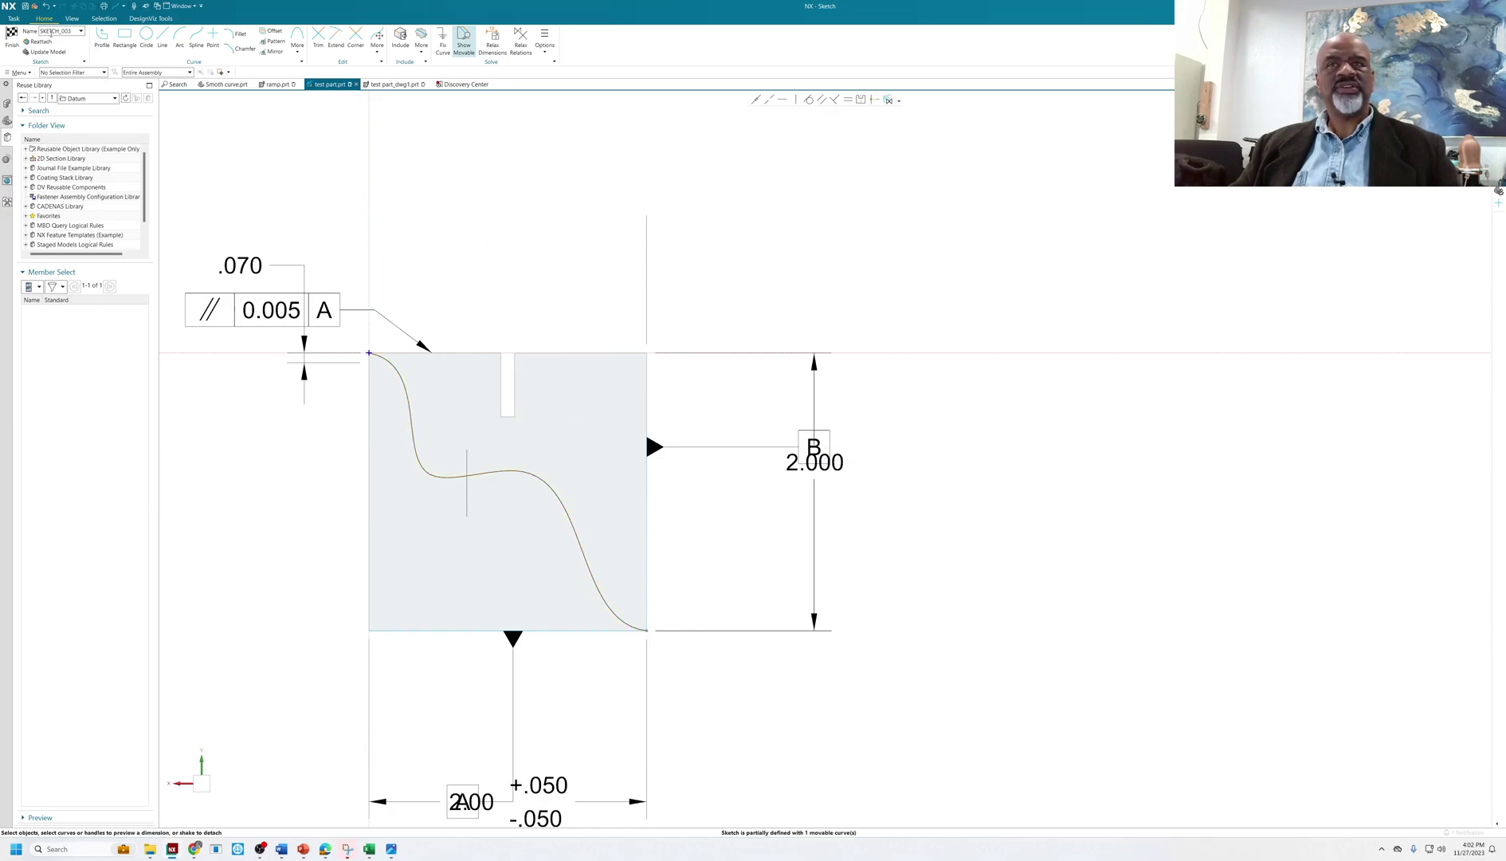
{"action": "left_click", "coordinate": [11, 35]}
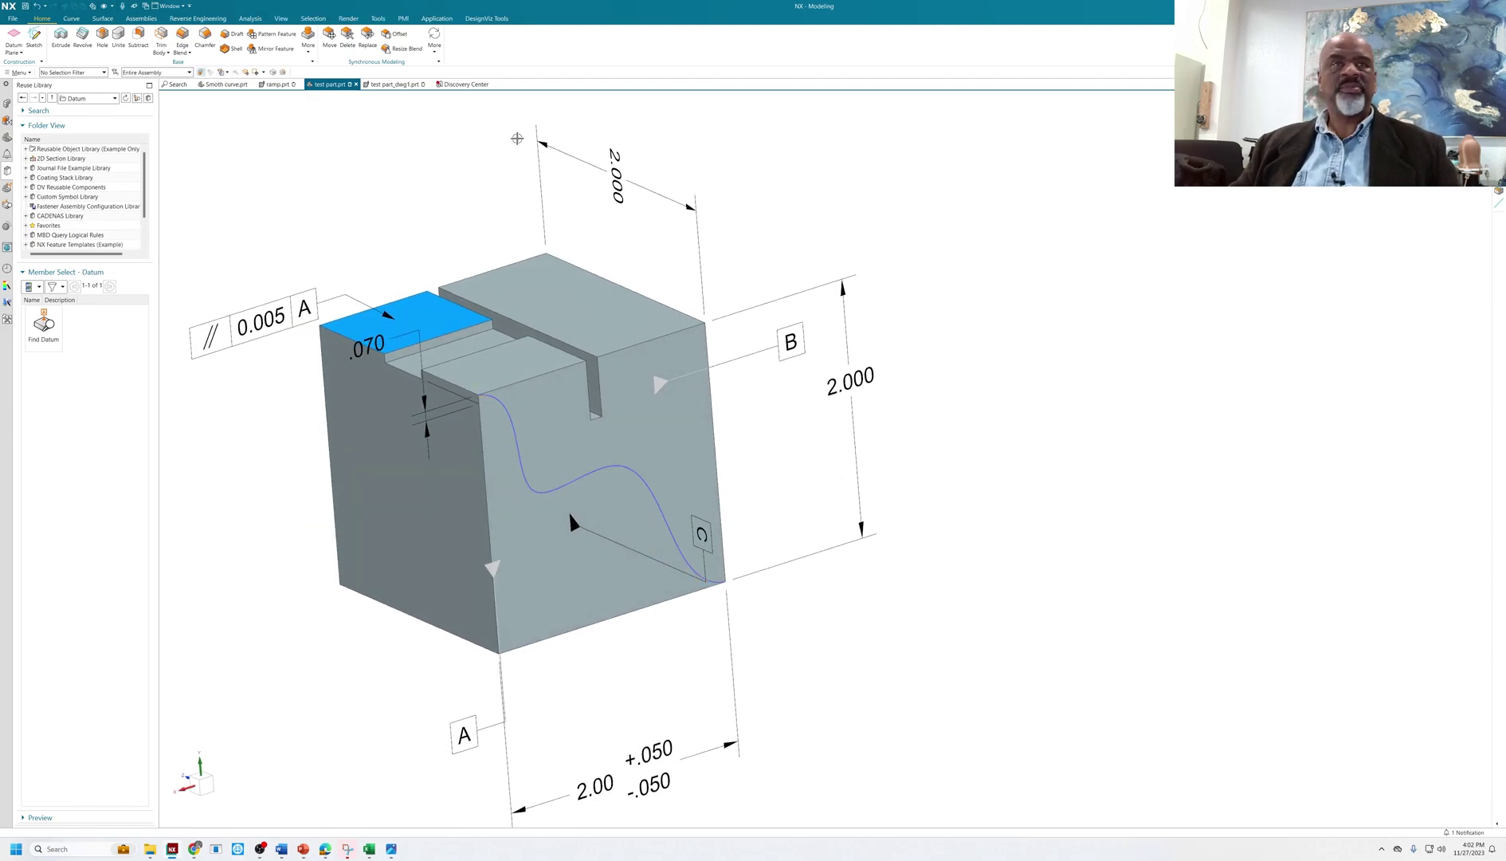
Step: Divide the block's front face using the S-shaped spline as the dividing curve
{"action": "left_click", "coordinate": [308, 40]}
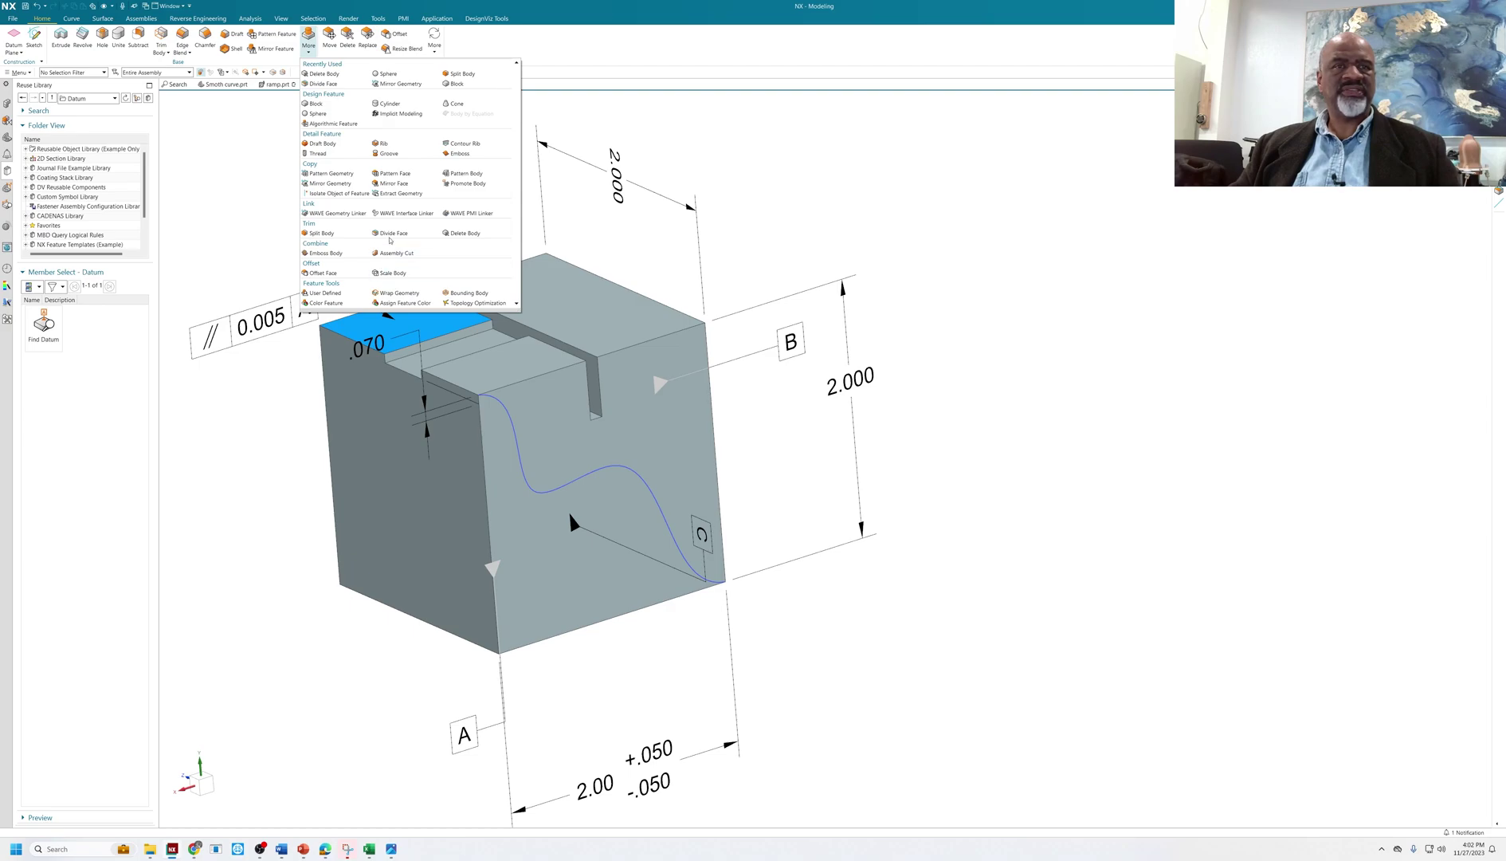
{"action": "left_click", "coordinate": [391, 234]}
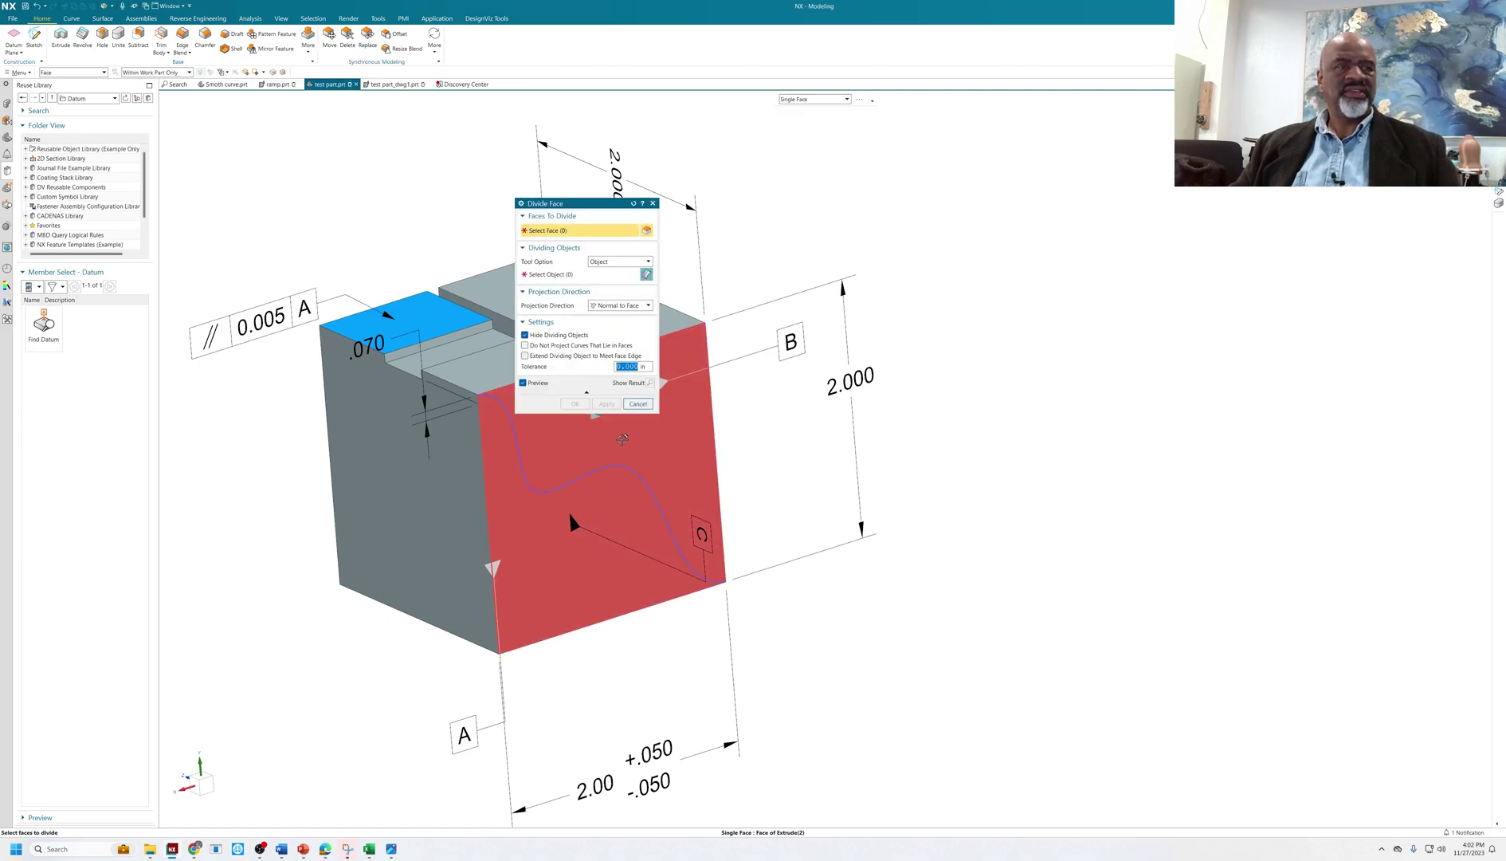
{"action": "left_click", "coordinate": [623, 439]}
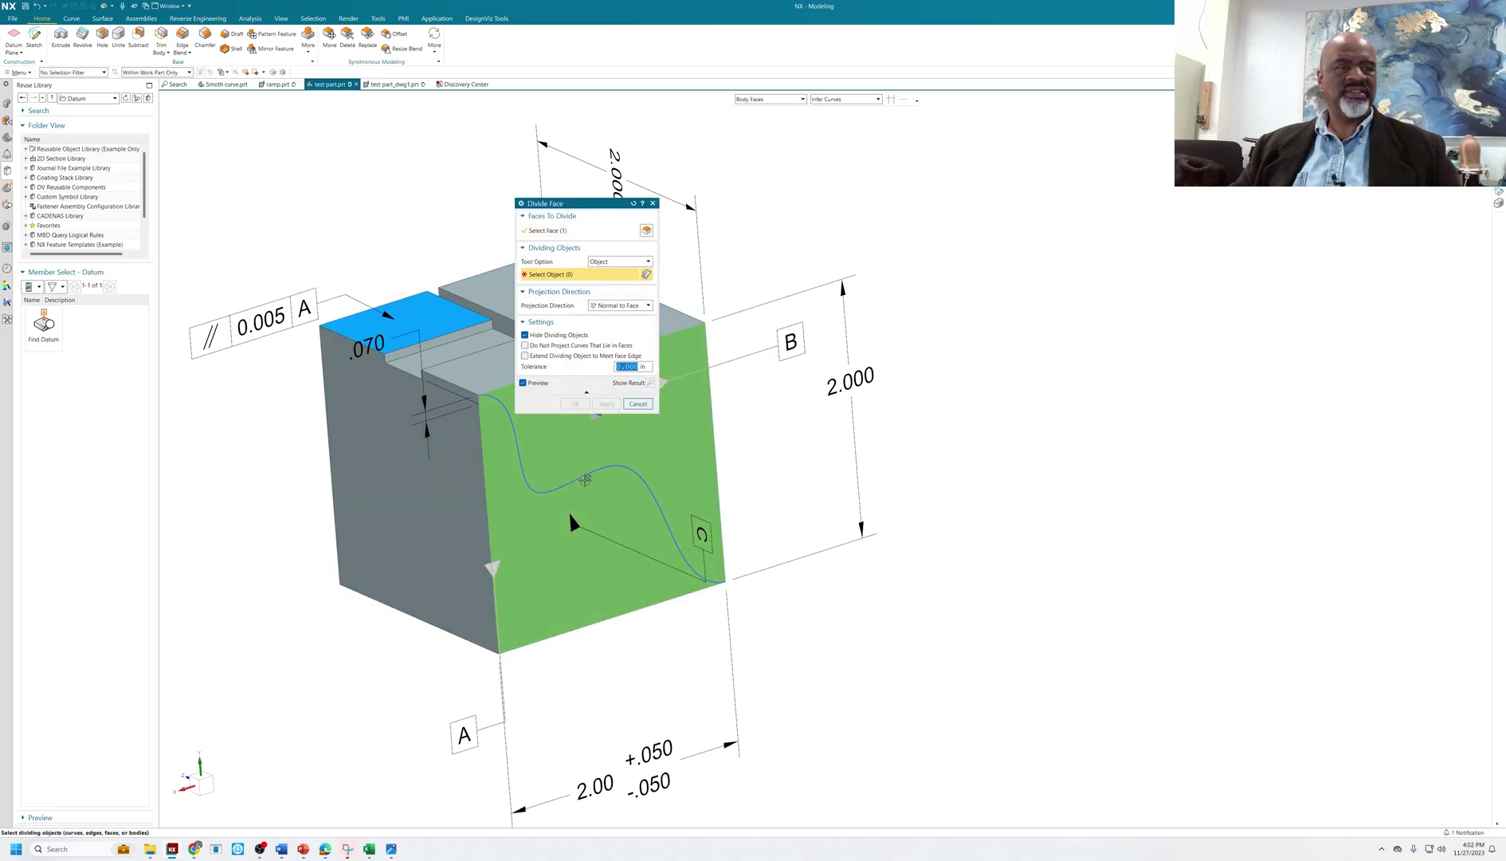
{"action": "left_click", "coordinate": [585, 479]}
{"action": "middle_click", "coordinate": [462, 289]}
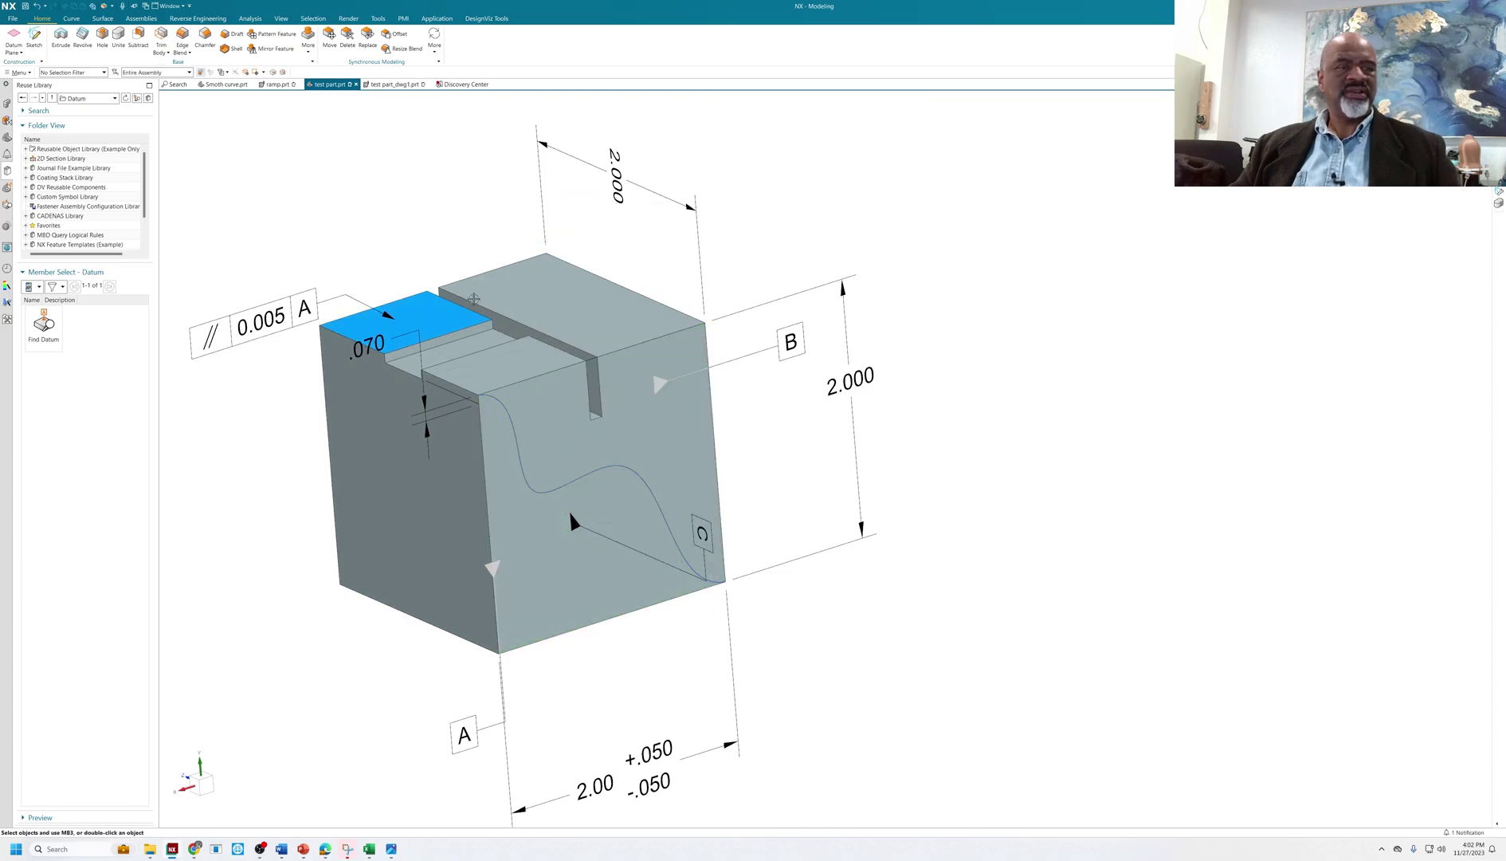
Step: Colour the lower face region below the S-curve blue with Edit Object Display
{"action": "mouse_move", "coordinate": [461, 289]}
{"action": "middle_mouse_down"}
{"action": "mouse_move", "coordinate": [648, 422]}
{"action": "mouse_move", "coordinate": [927, 400]}
{"action": "mouse_move", "coordinate": [991, 378]}
{"action": "middle_mouse_up"}
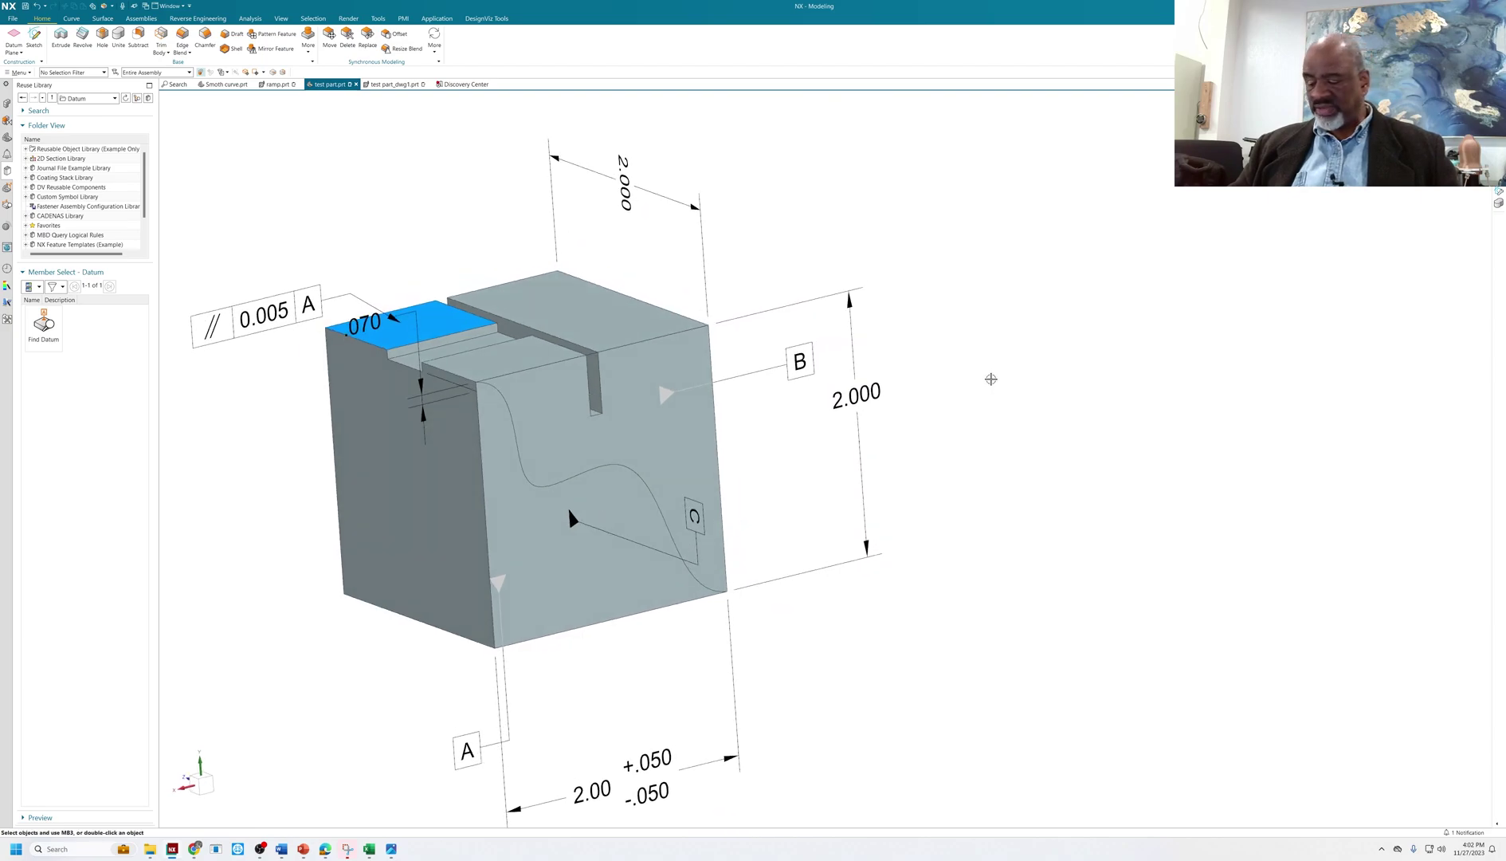
{"action": "key", "text": "ctrl+j"}
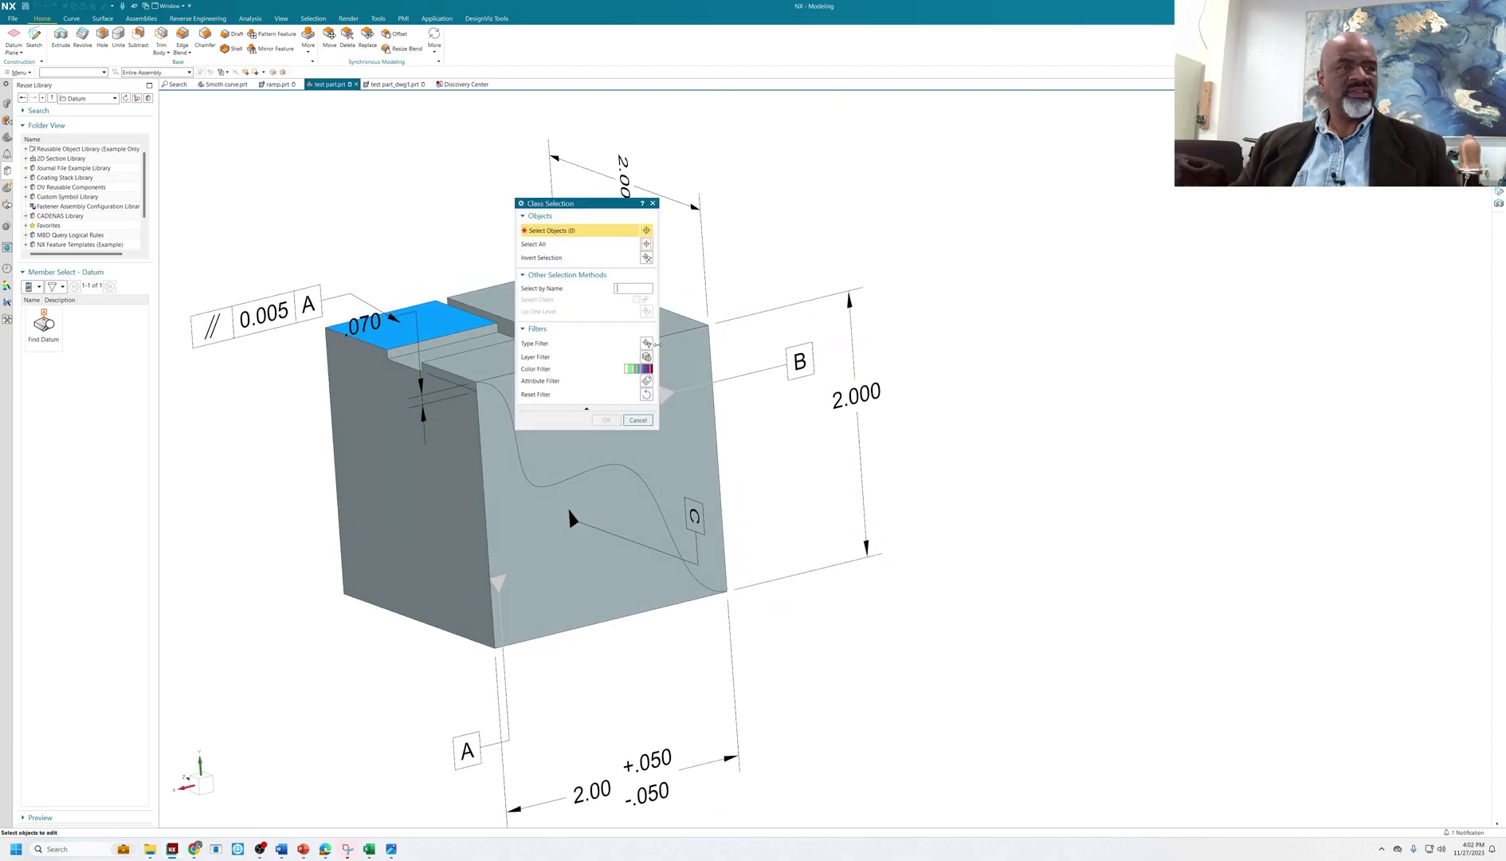
{"action": "left_click", "coordinate": [647, 343]}
{"action": "left_click", "coordinate": [528, 248]}
{"action": "left_click", "coordinate": [556, 492]}
{"action": "left_click", "coordinate": [574, 335]}
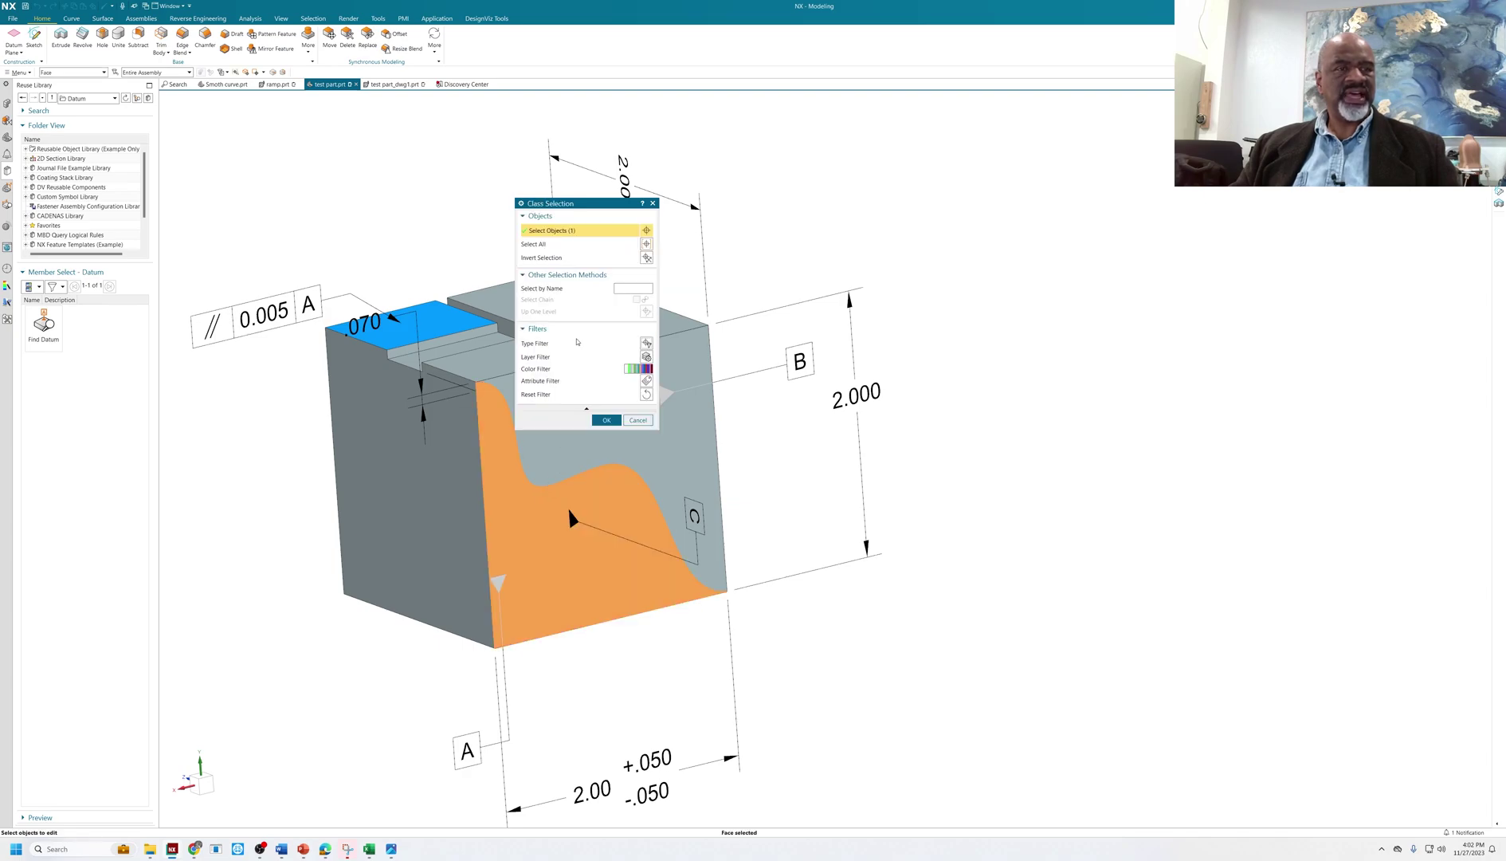
{"action": "left_click", "coordinate": [606, 420]}
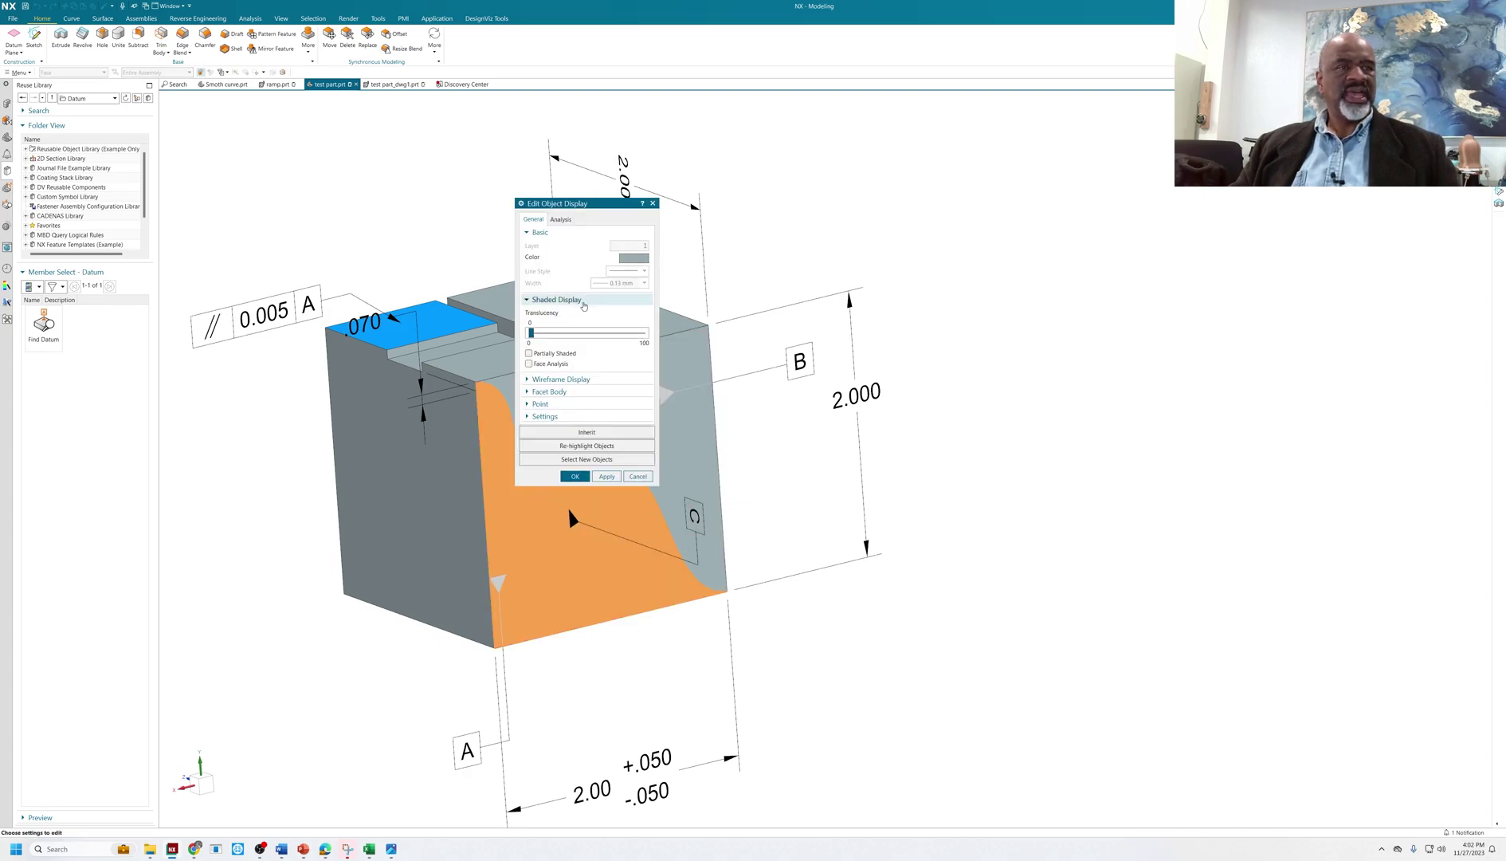
{"action": "left_click", "coordinate": [627, 258]}
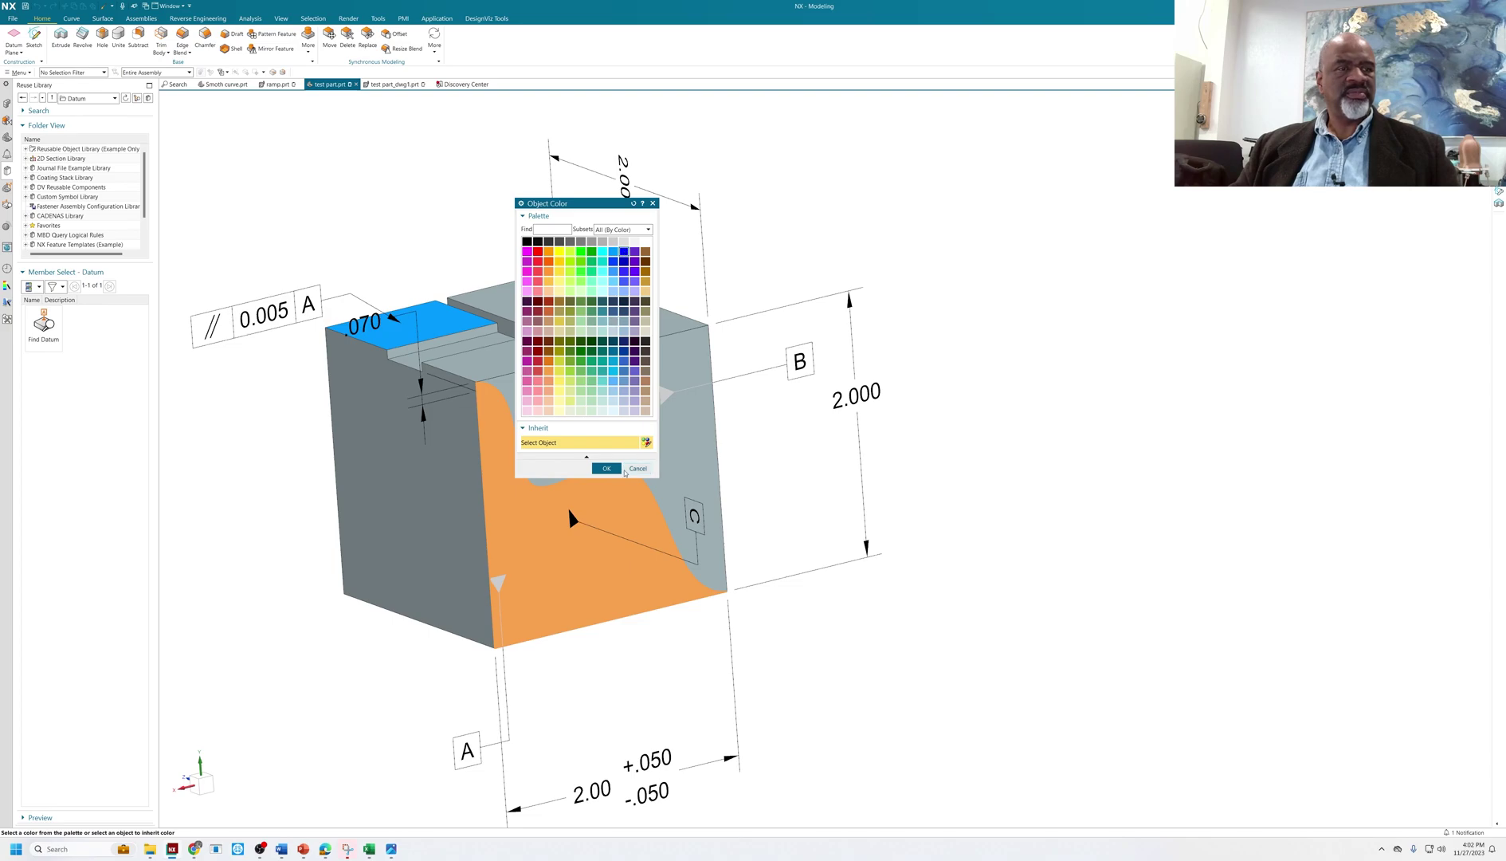
{"action": "left_click", "coordinate": [602, 468]}
{"action": "left_click", "coordinate": [619, 476]}
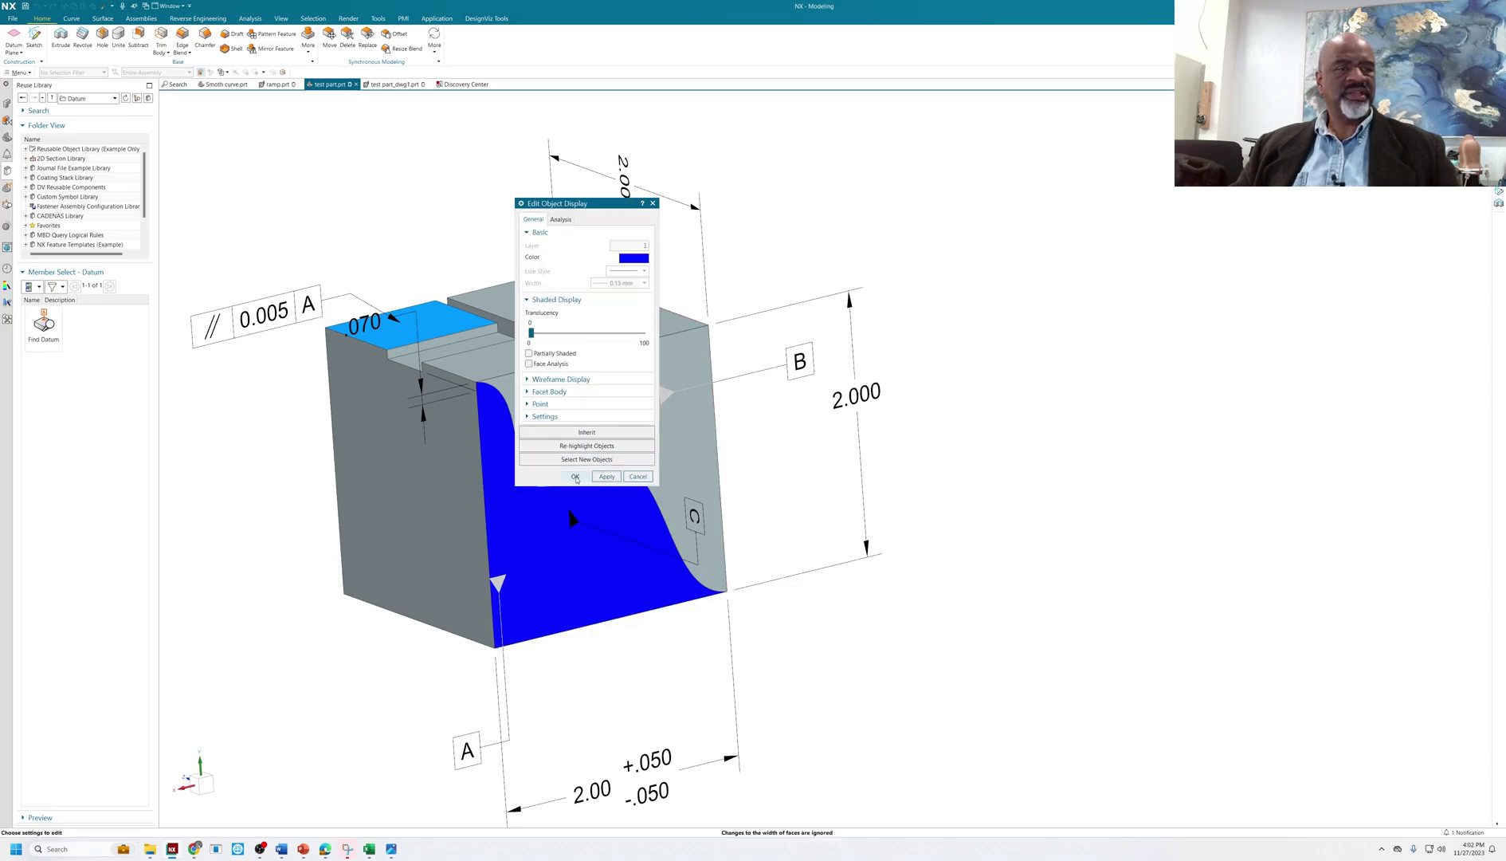
{"action": "middle_click_drag", "start_coordinate": [778, 410], "coordinate": [874, 422]}
{"action": "scroll", "coordinate": [790, 416], "scroll_direction": "up", "scroll_amount": 1}
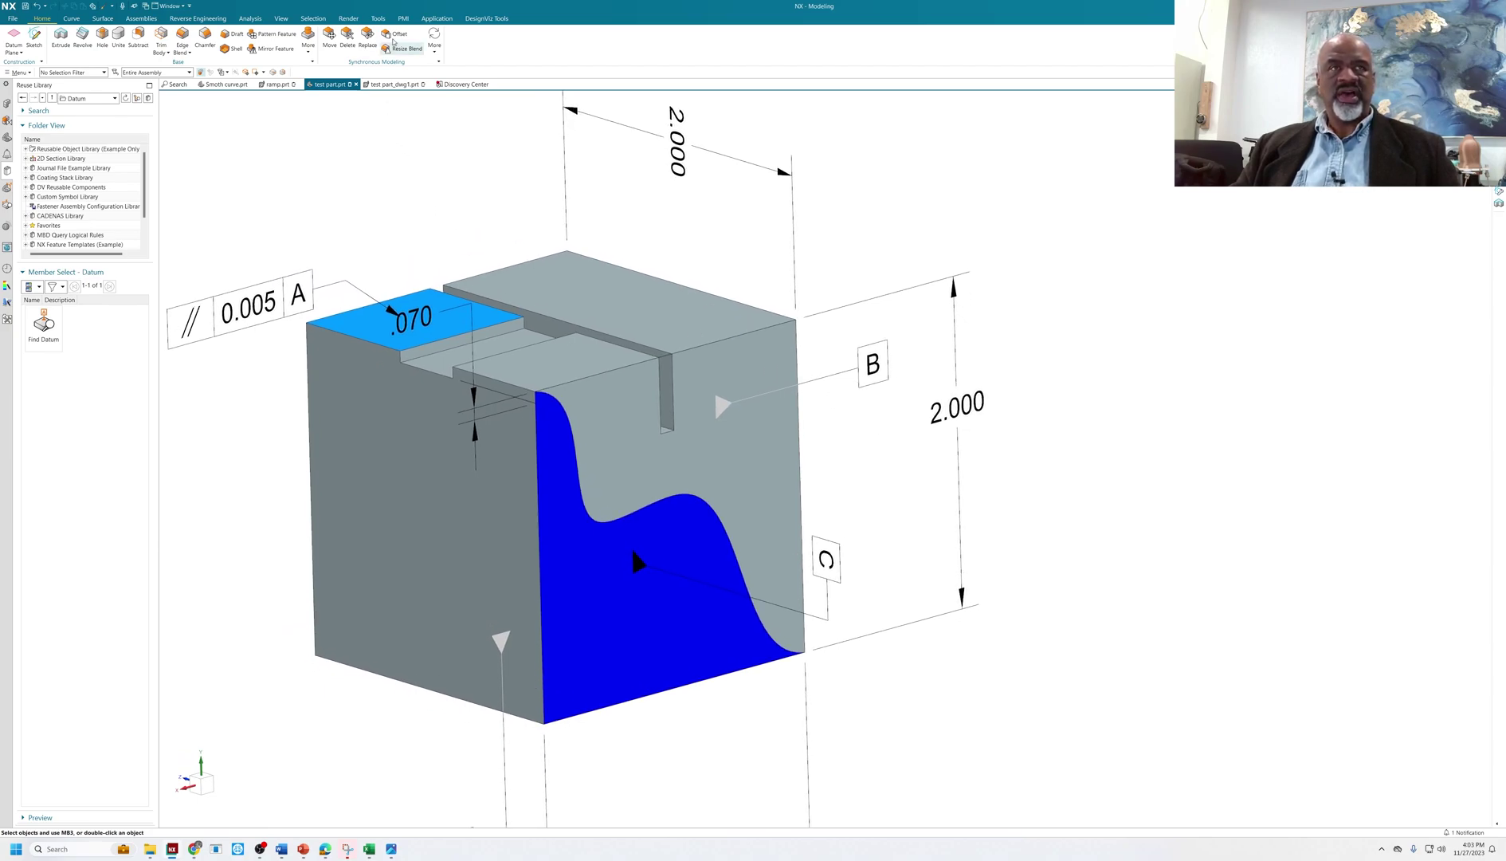
Step: Try offsetting the front face region outward by 0.17, then undo it
{"action": "left_click", "coordinate": [395, 37]}
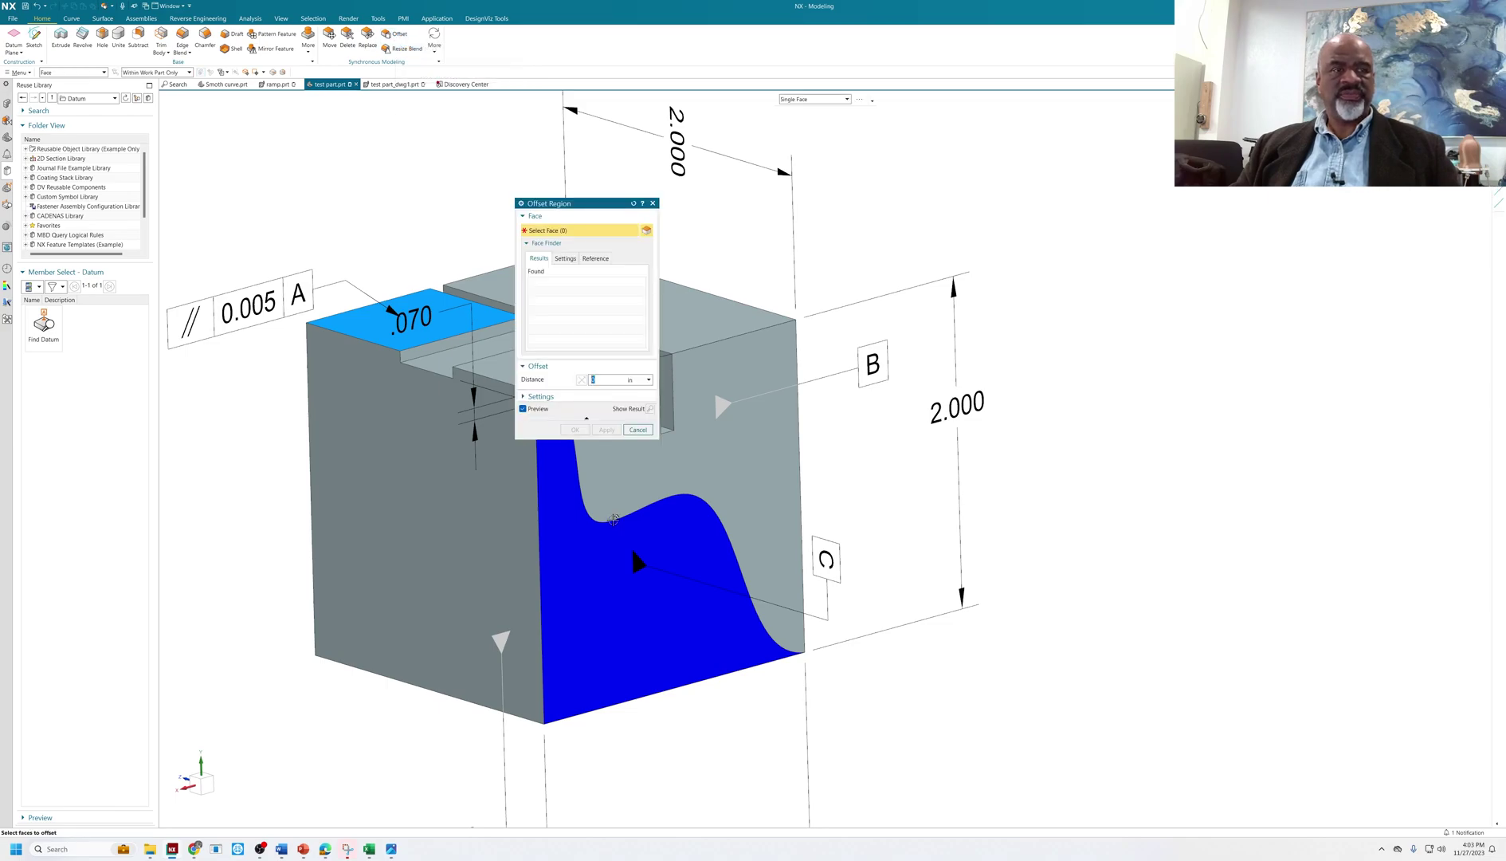
{"action": "left_click", "coordinate": [609, 533]}
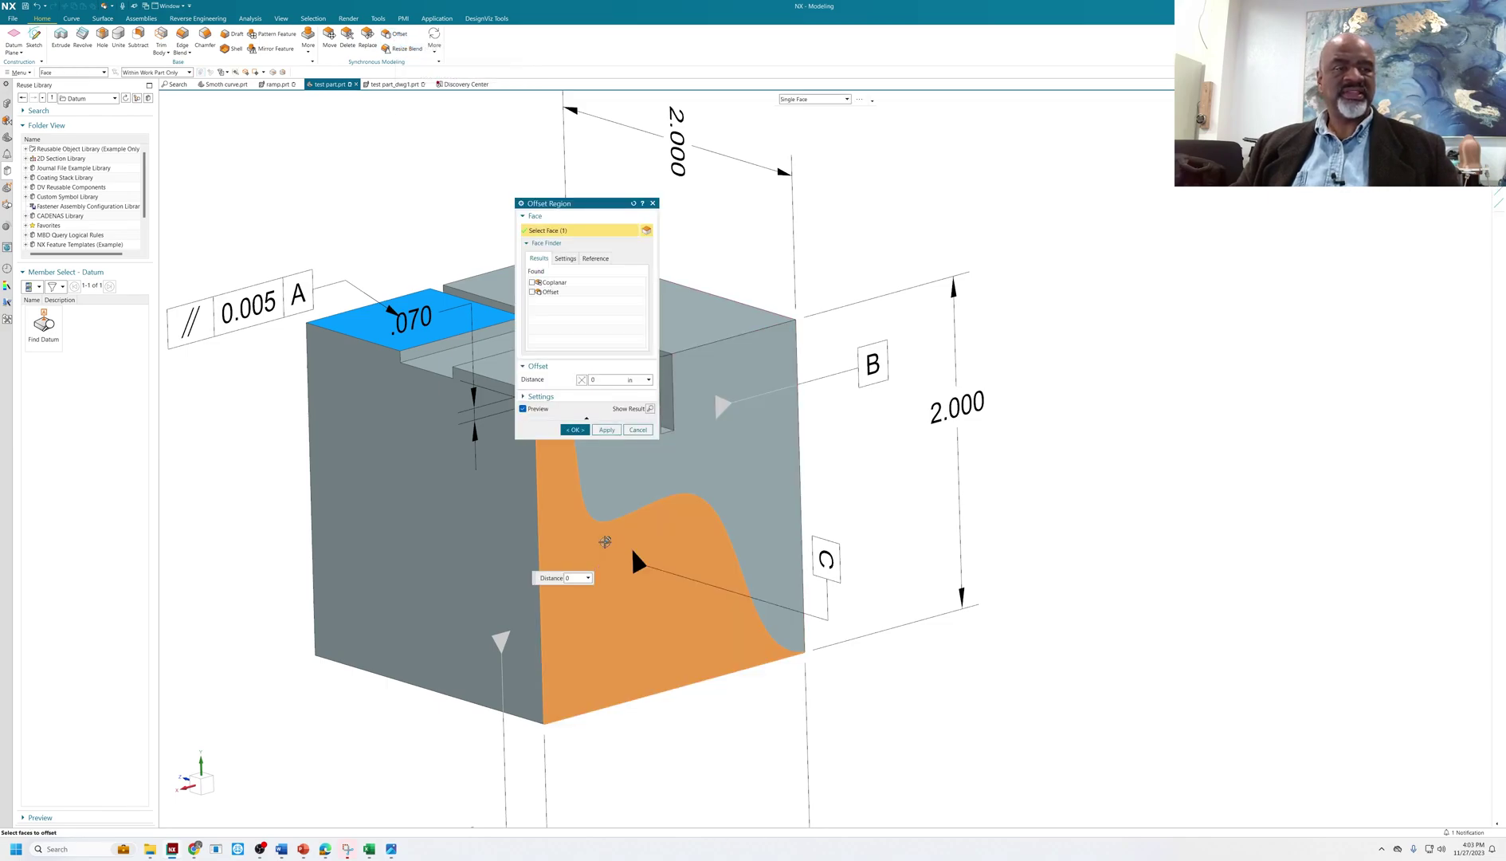
{"action": "left_click_drag", "start_coordinate": [607, 541], "coordinate": [626, 547]}
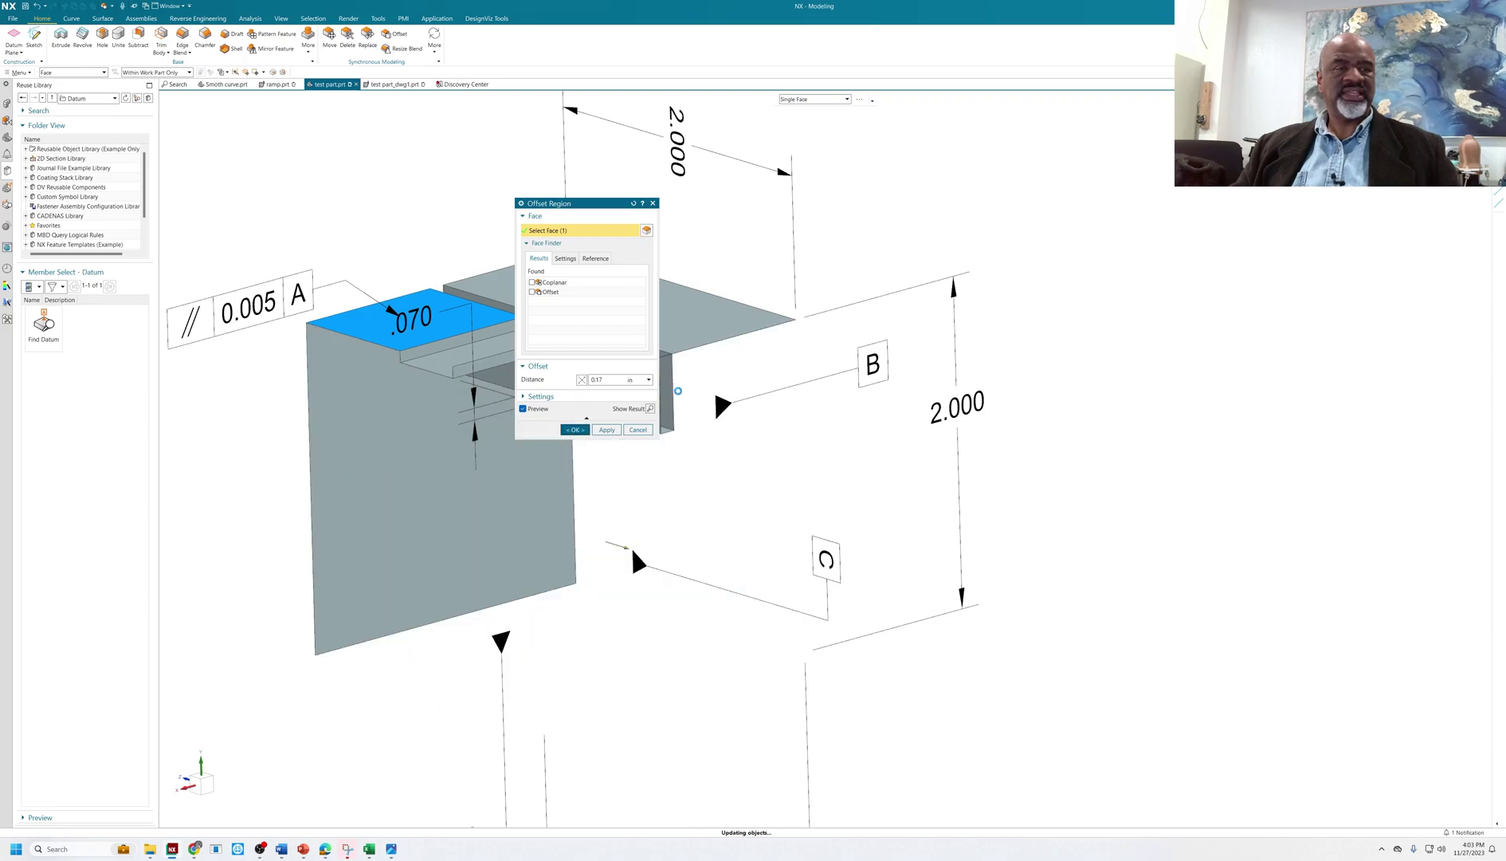
{"action": "middle_click", "coordinate": [629, 547]}
{"action": "middle_click_drag", "start_coordinate": [871, 408], "coordinate": [888, 438]}
{"action": "key", "text": "ctrl+z"}
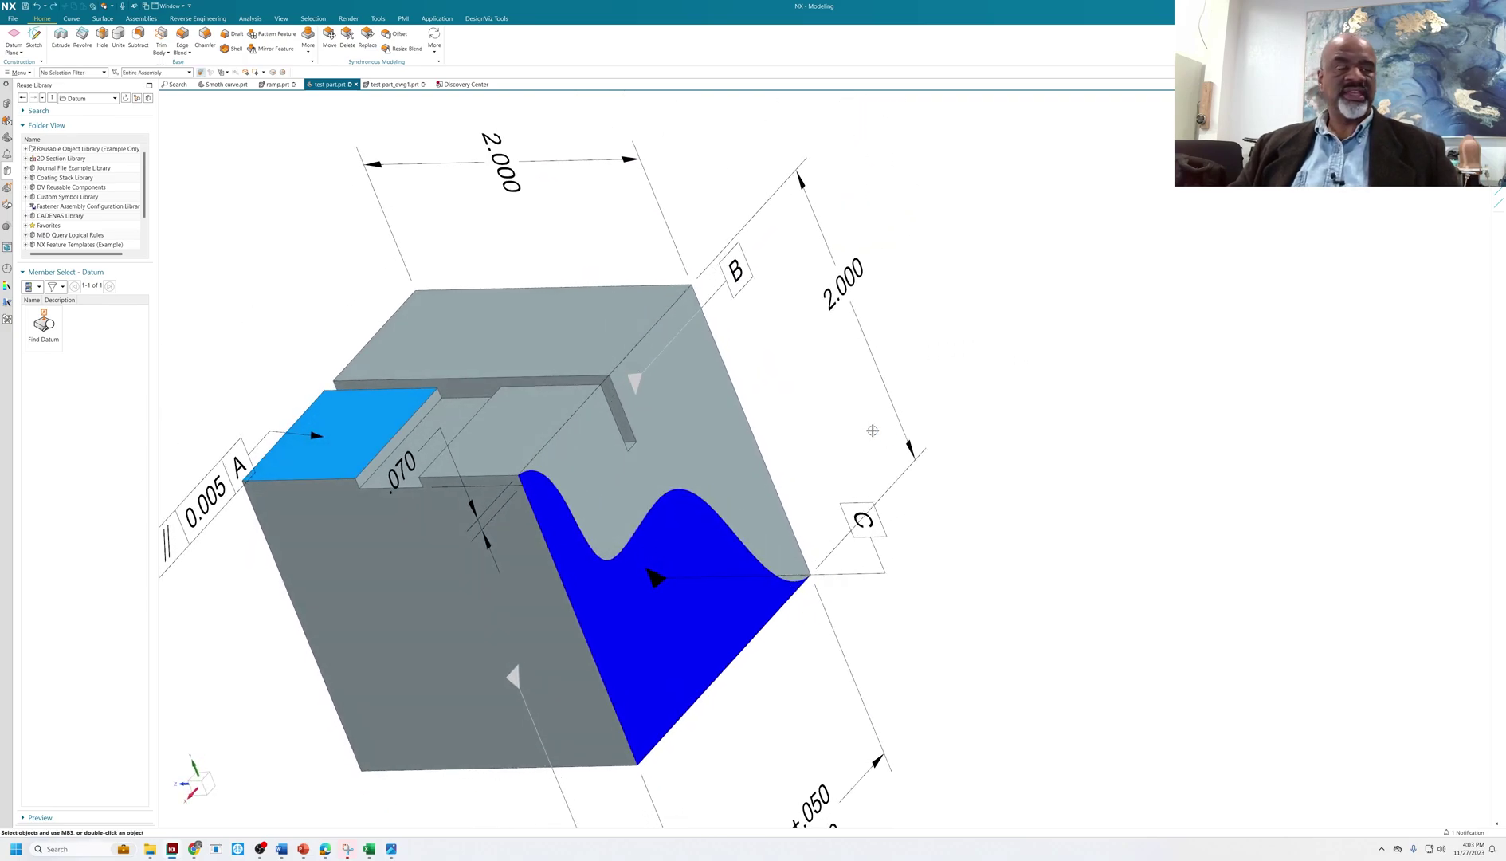
Step: Search the commands for 'join'
{"action": "middle_click_drag", "start_coordinate": [932, 388], "coordinate": [838, 525]}
{"action": "scroll", "coordinate": [923, 452], "scroll_direction": "down", "scroll_amount": 3}
{"action": "scroll", "coordinate": [838, 525], "scroll_direction": "up", "scroll_amount": 5}
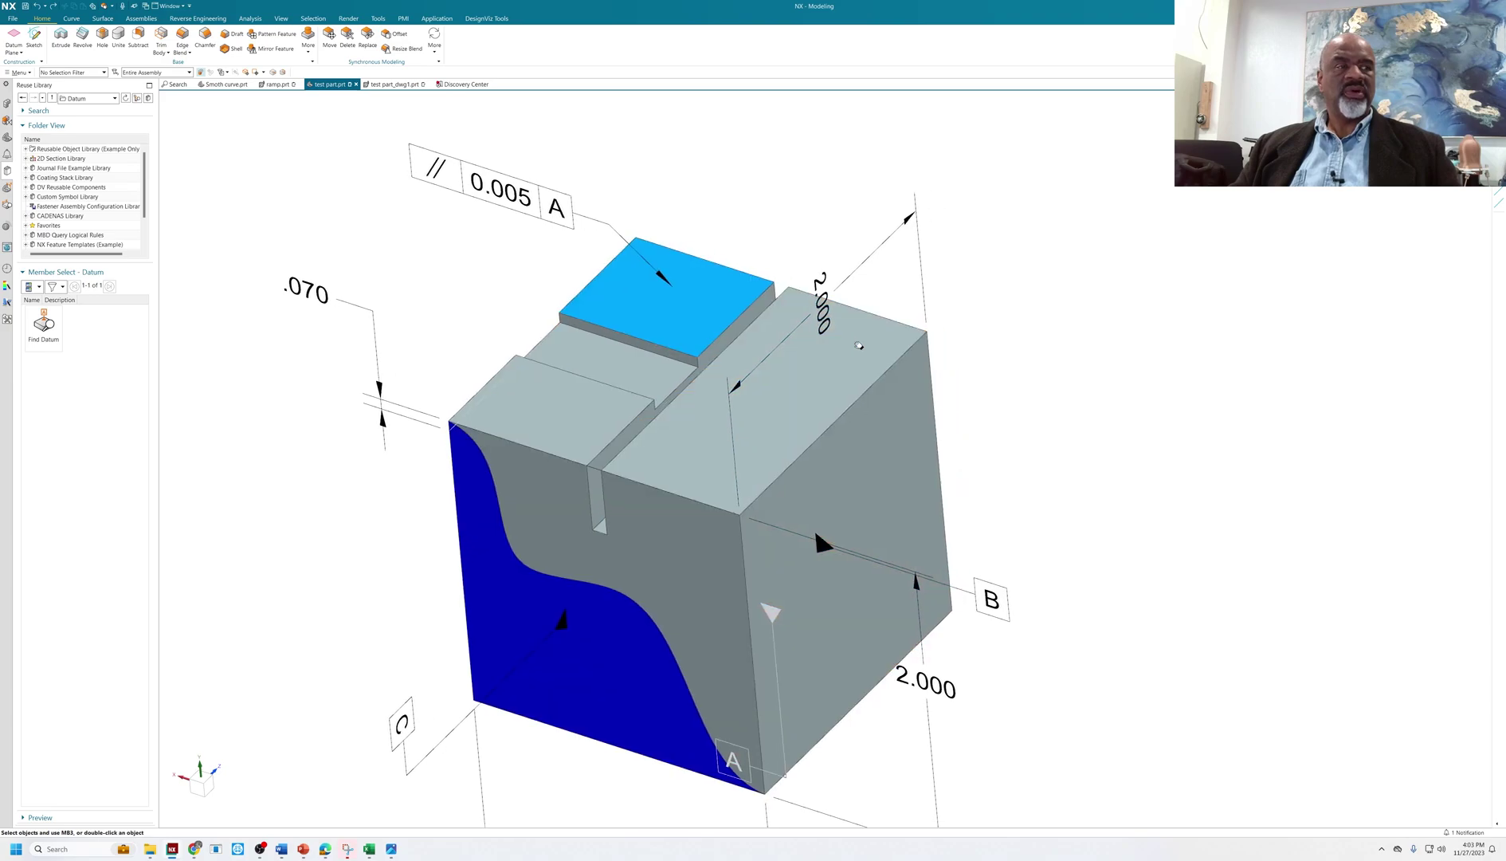
{"action": "scroll", "coordinate": [806, 262], "scroll_direction": "down", "scroll_amount": 3}
{"action": "middle_click_drag", "start_coordinate": [935, 269], "coordinate": [959, 306]}
{"action": "scroll", "coordinate": [891, 325], "scroll_direction": "up", "scroll_amount": 3}
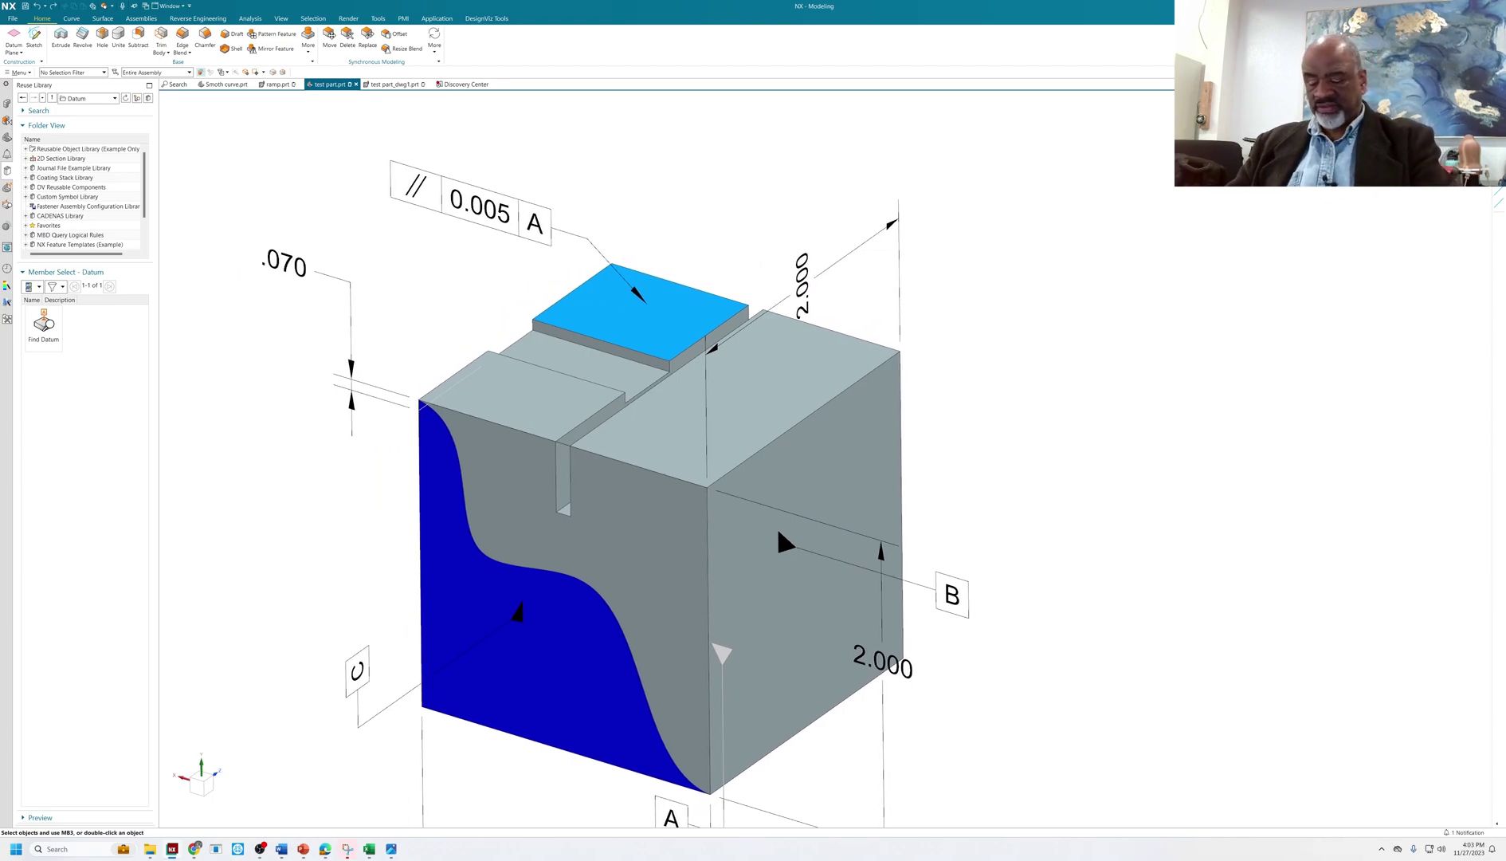
{"action": "type", "text": "join"}
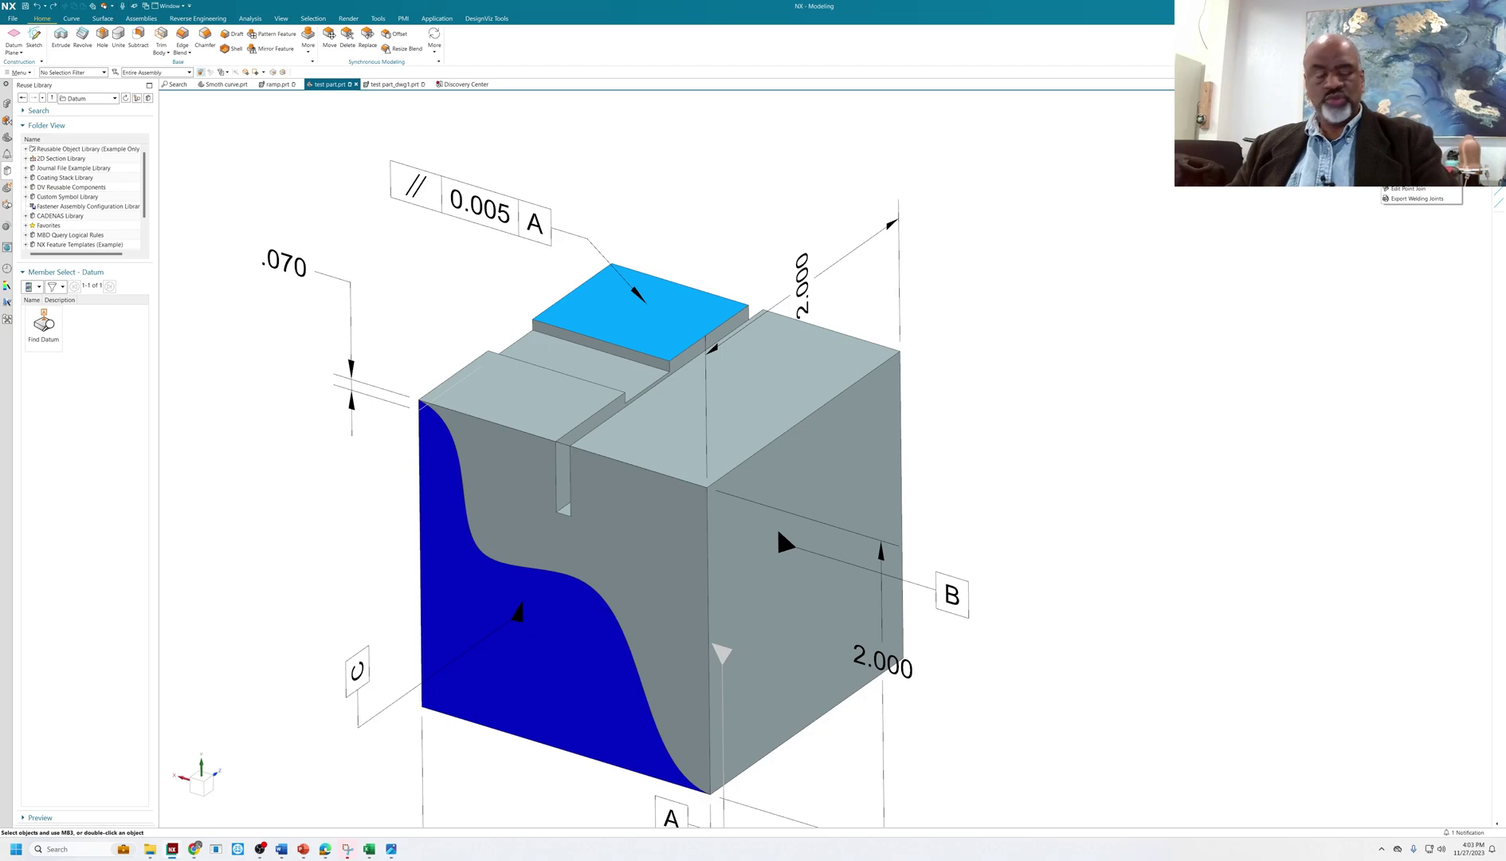
{"action": "key", "text": "Return"}
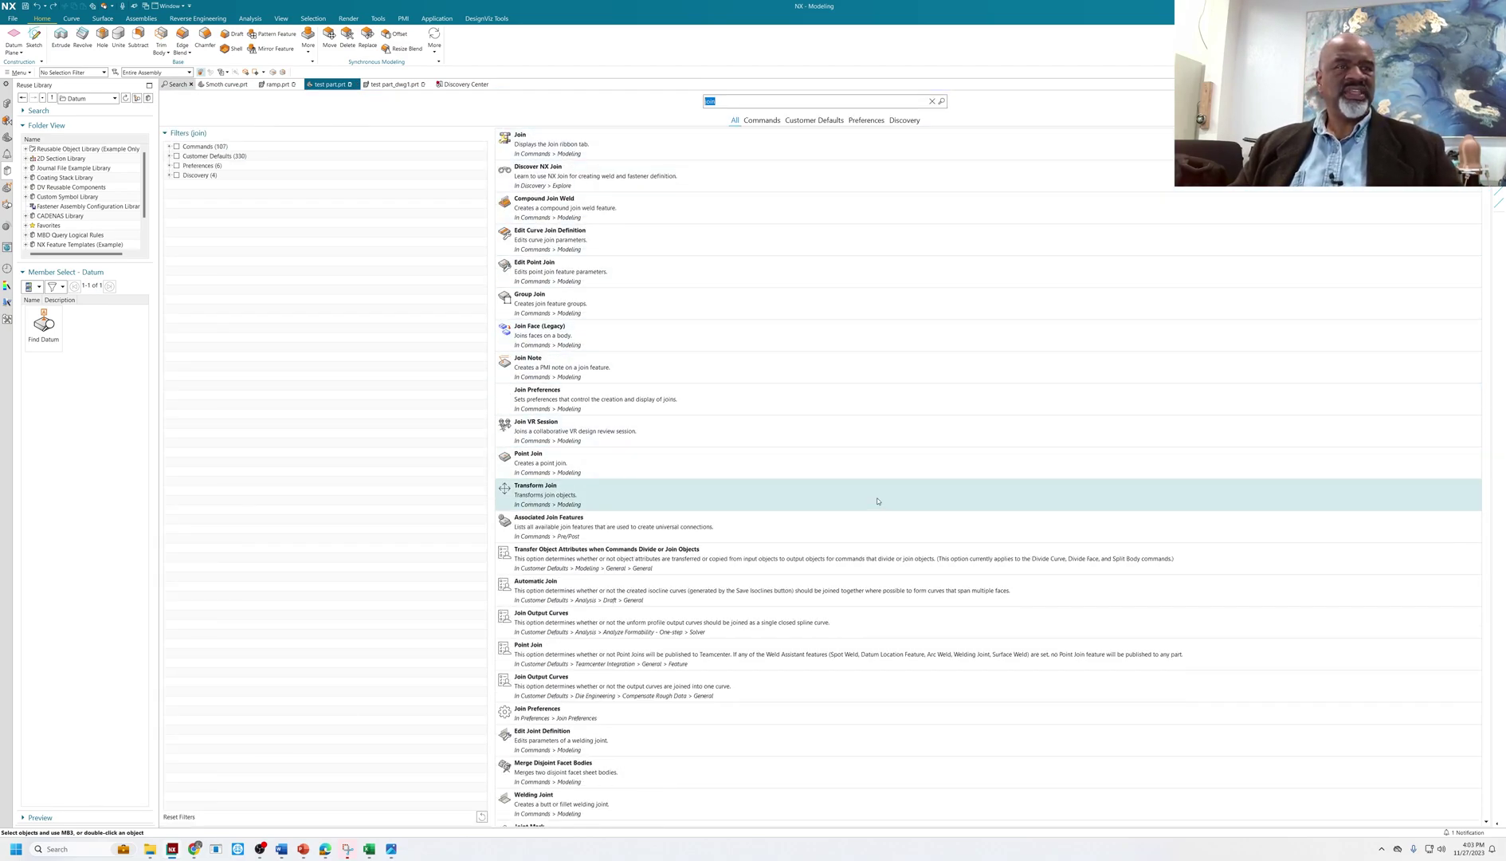
{"action": "left_click", "coordinate": [527, 334]}
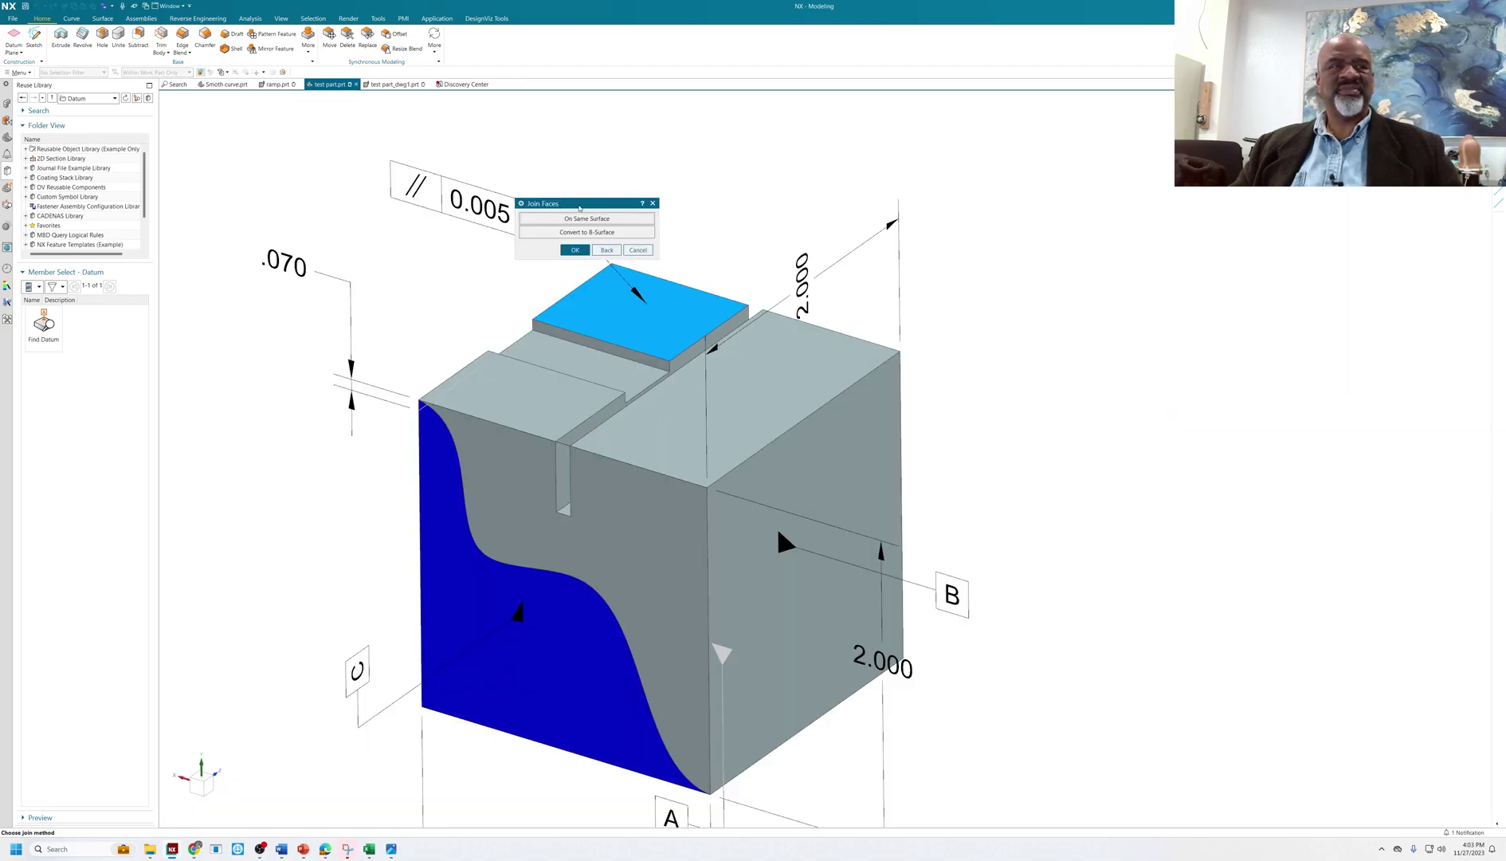
{"action": "left_click_drag", "start_coordinate": [579, 208], "coordinate": [1005, 157]}
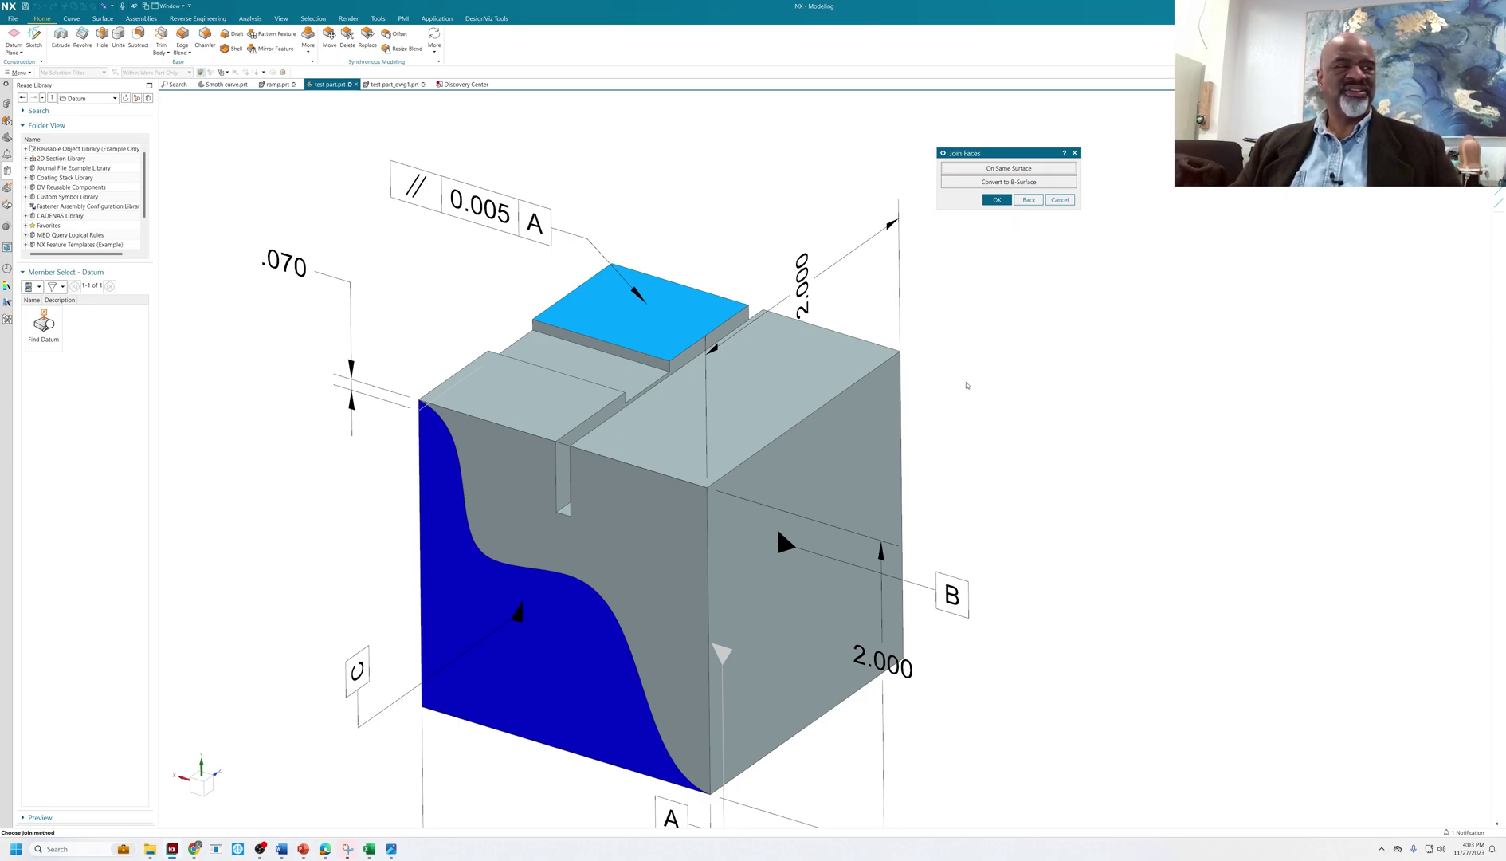
{"action": "middle_click_drag", "start_coordinate": [976, 407], "coordinate": [972, 330], "text": "shift"}
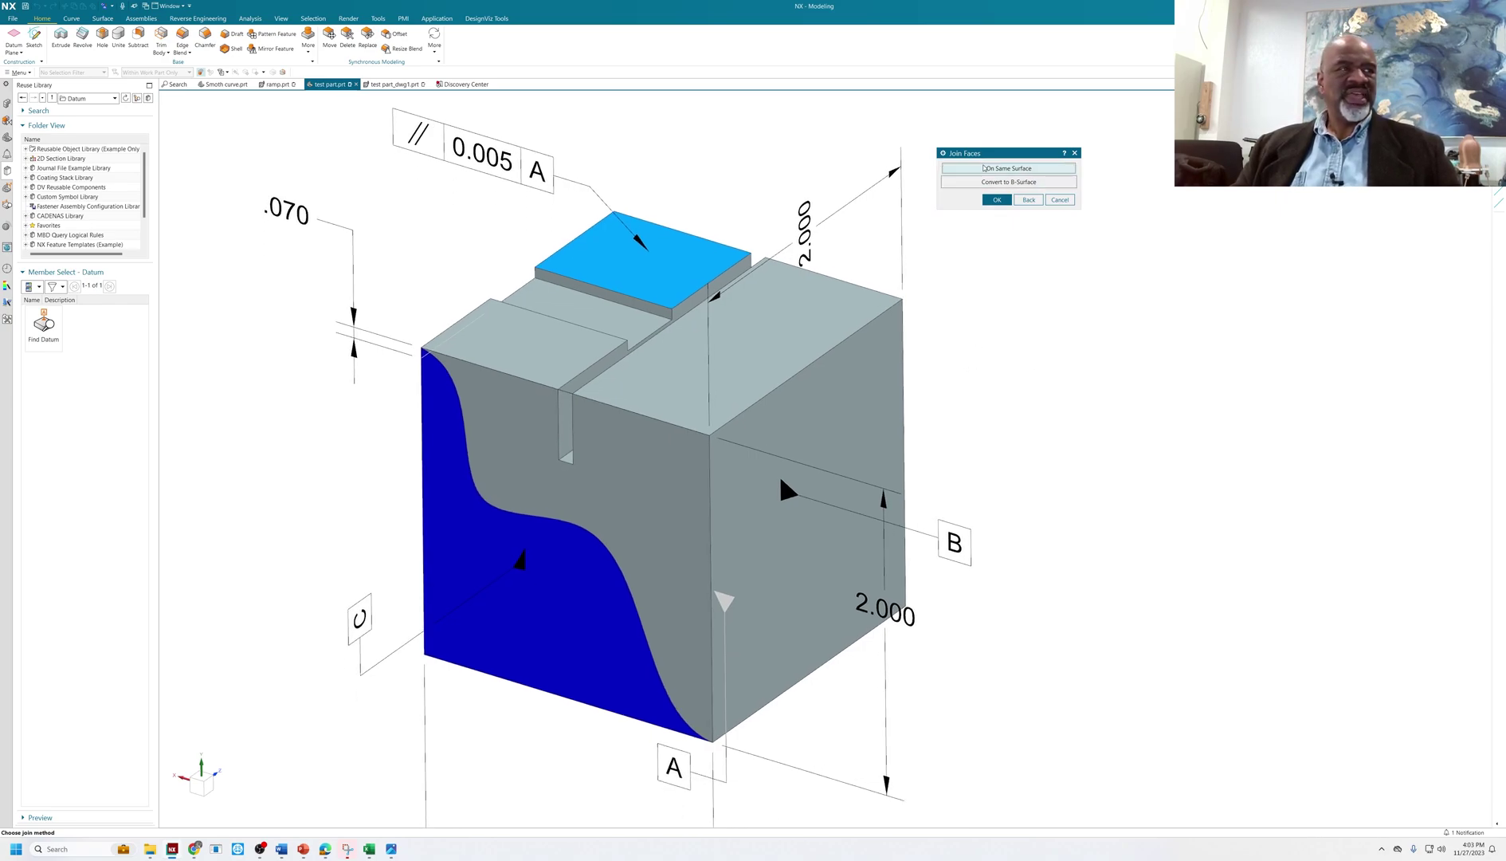
{"action": "left_click", "coordinate": [1008, 168]}
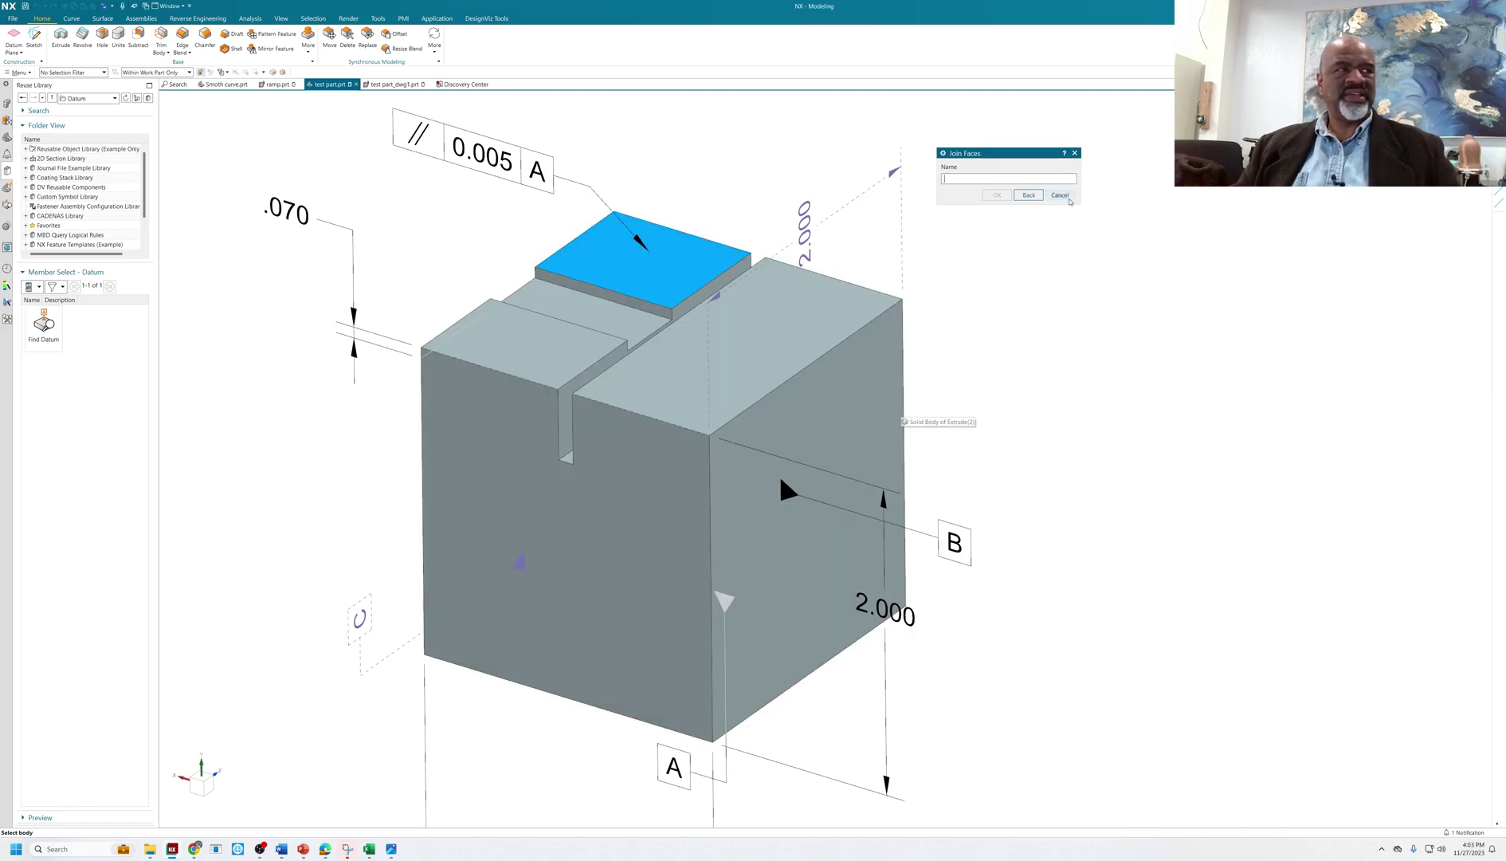
{"action": "left_click", "coordinate": [1059, 194]}
{"action": "middle_click_drag", "start_coordinate": [1045, 357], "coordinate": [975, 411]}
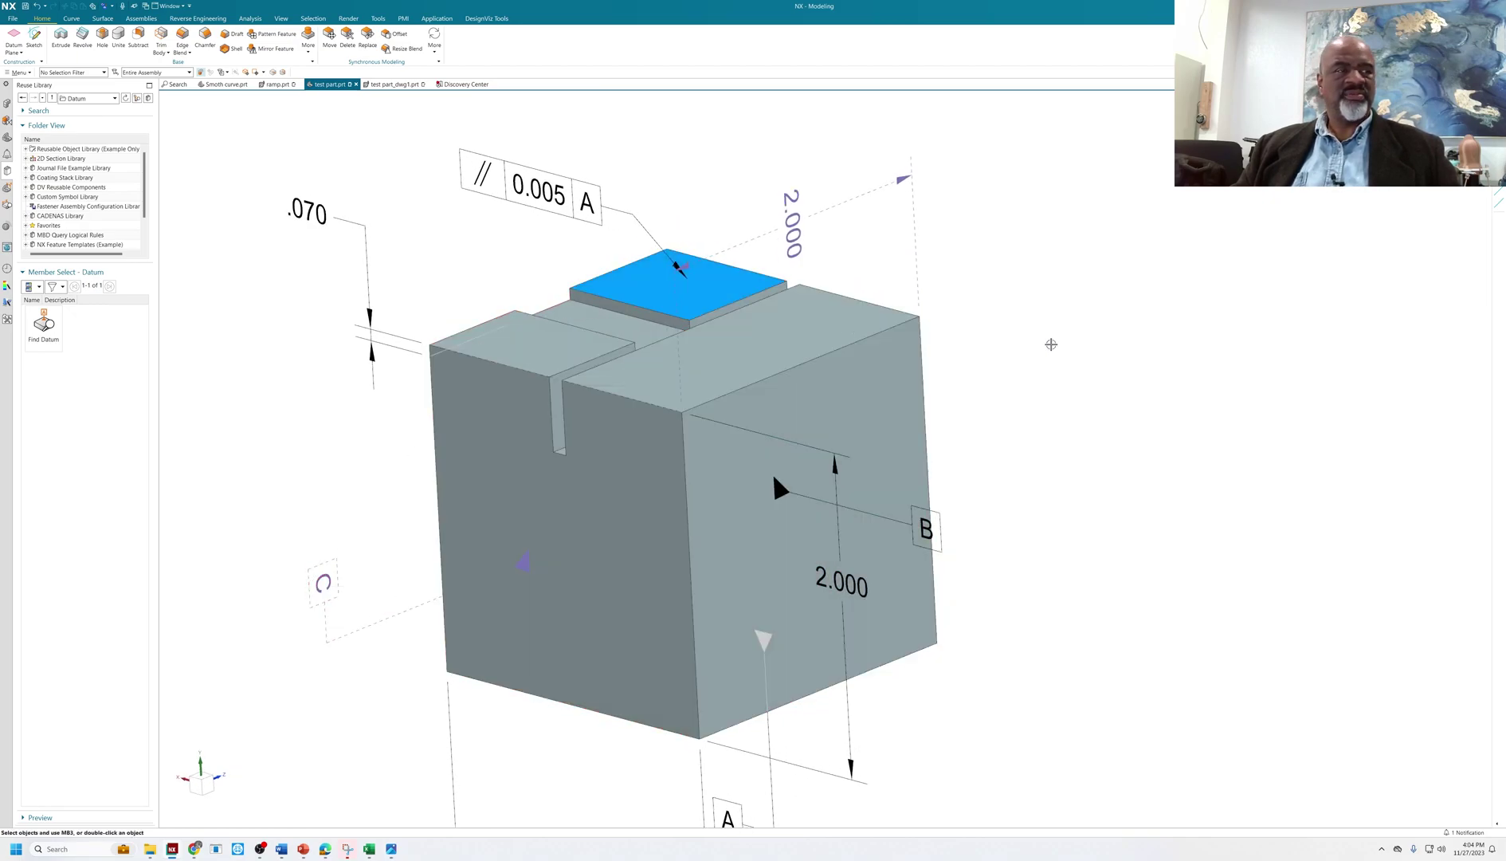
{"action": "middle_click_drag", "start_coordinate": [1049, 348], "coordinate": [1006, 296]}
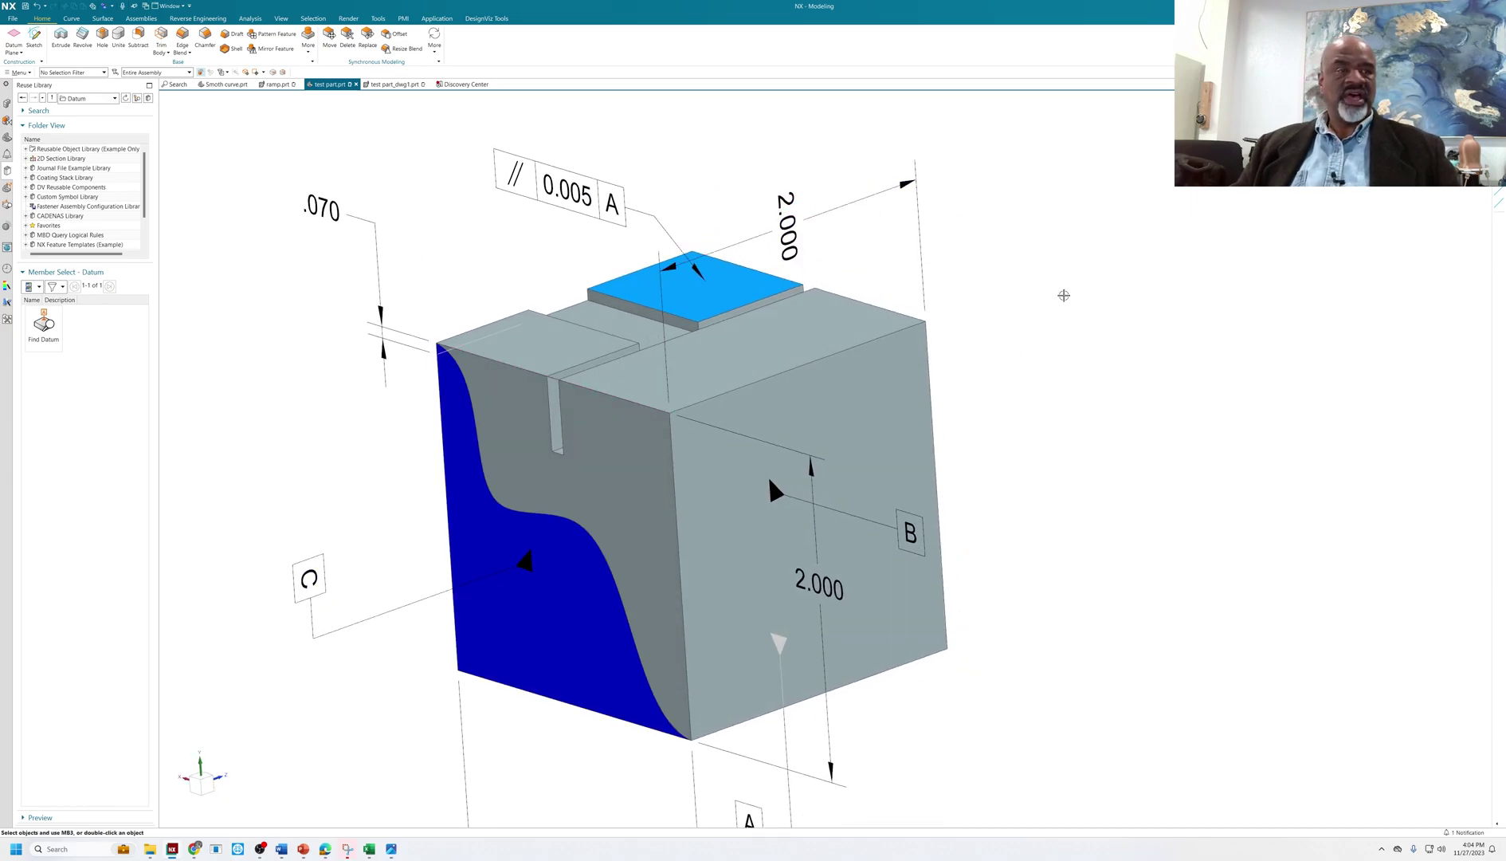
Step: Trial-replace the curved blue face with the flat front face, then undo the replacement
{"action": "mouse_move", "coordinate": [1070, 350]}
{"action": "middle_mouse_down"}
{"action": "mouse_move", "coordinate": [1106, 360]}
{"action": "mouse_move", "coordinate": [1075, 364]}
{"action": "middle_mouse_up"}
{"action": "scroll", "coordinate": [725, 411], "scroll_direction": "up", "scroll_amount": 2}
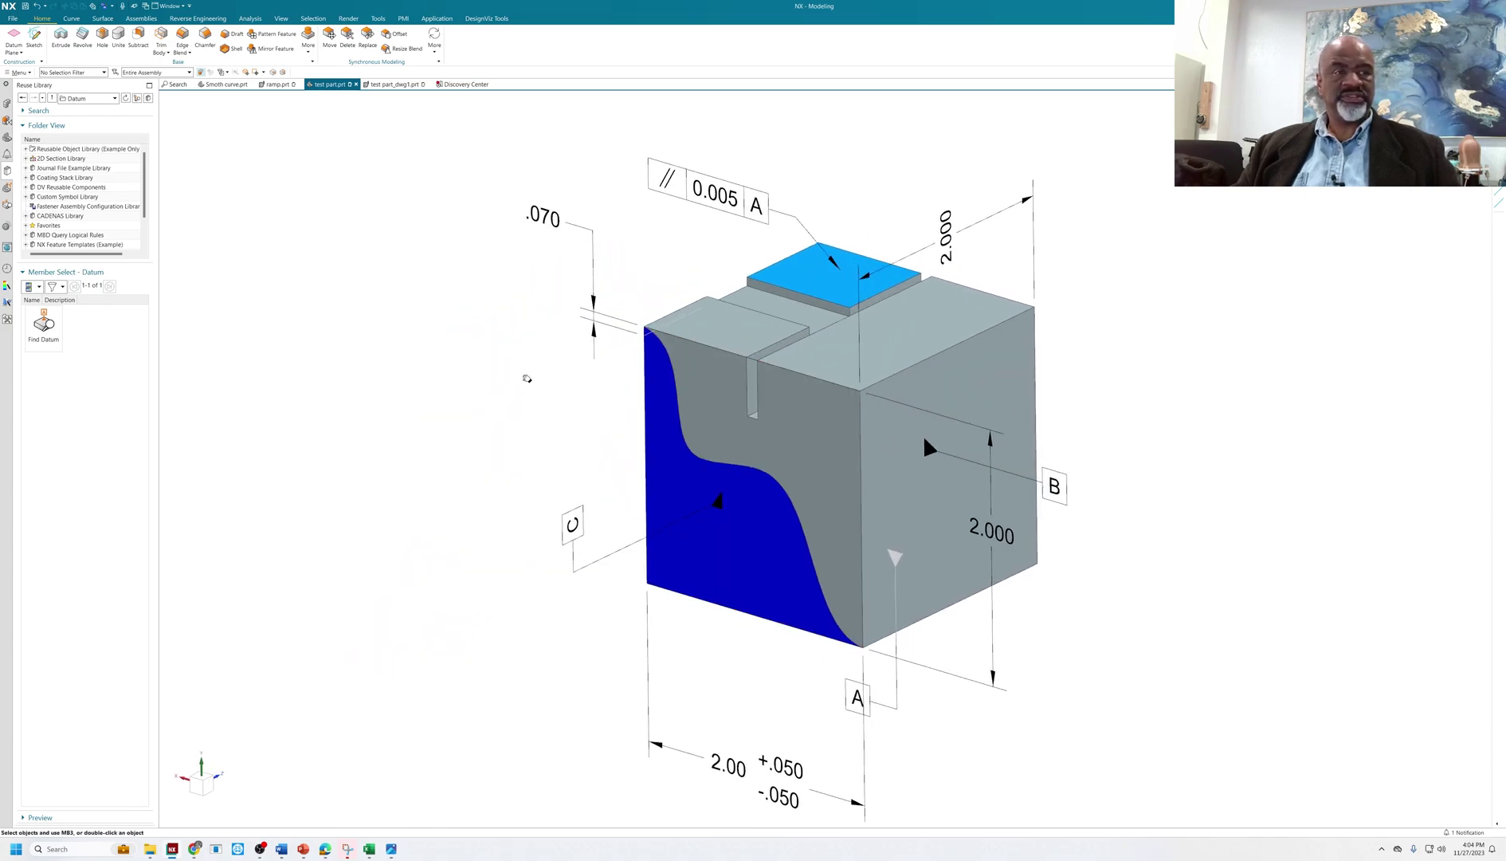
{"action": "scroll", "coordinate": [438, 403], "scroll_direction": "up", "scroll_amount": 2}
{"action": "scroll", "coordinate": [441, 403], "scroll_direction": "up", "scroll_amount": 1}
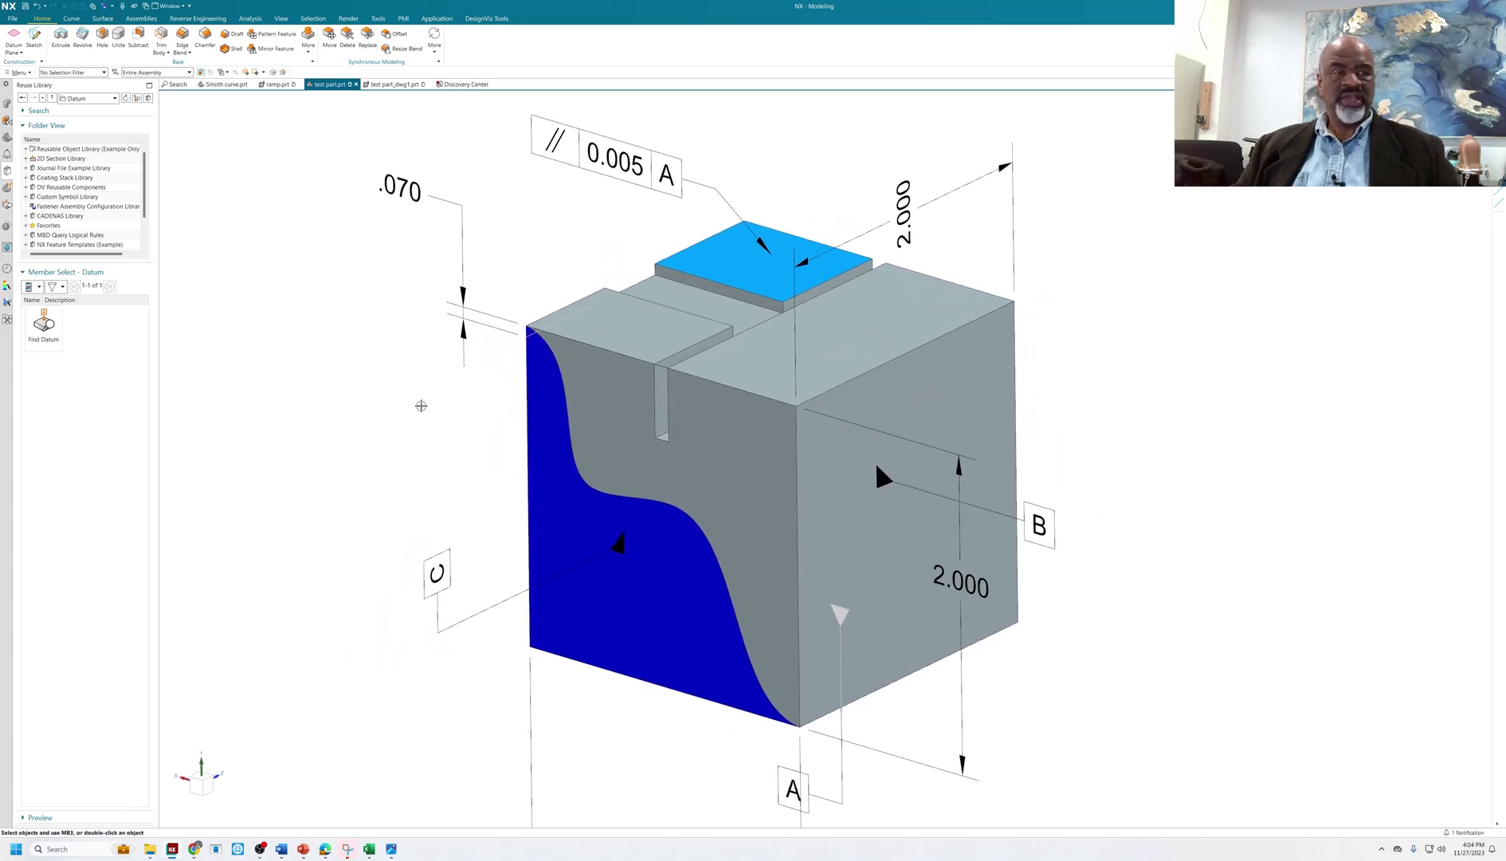
{"action": "mouse_move", "coordinate": [423, 407]}
{"action": "middle_mouse_down"}
{"action": "mouse_move", "coordinate": [477, 394]}
{"action": "mouse_move", "coordinate": [431, 403]}
{"action": "mouse_move", "coordinate": [424, 380]}
{"action": "mouse_move", "coordinate": [436, 408]}
{"action": "middle_mouse_up"}
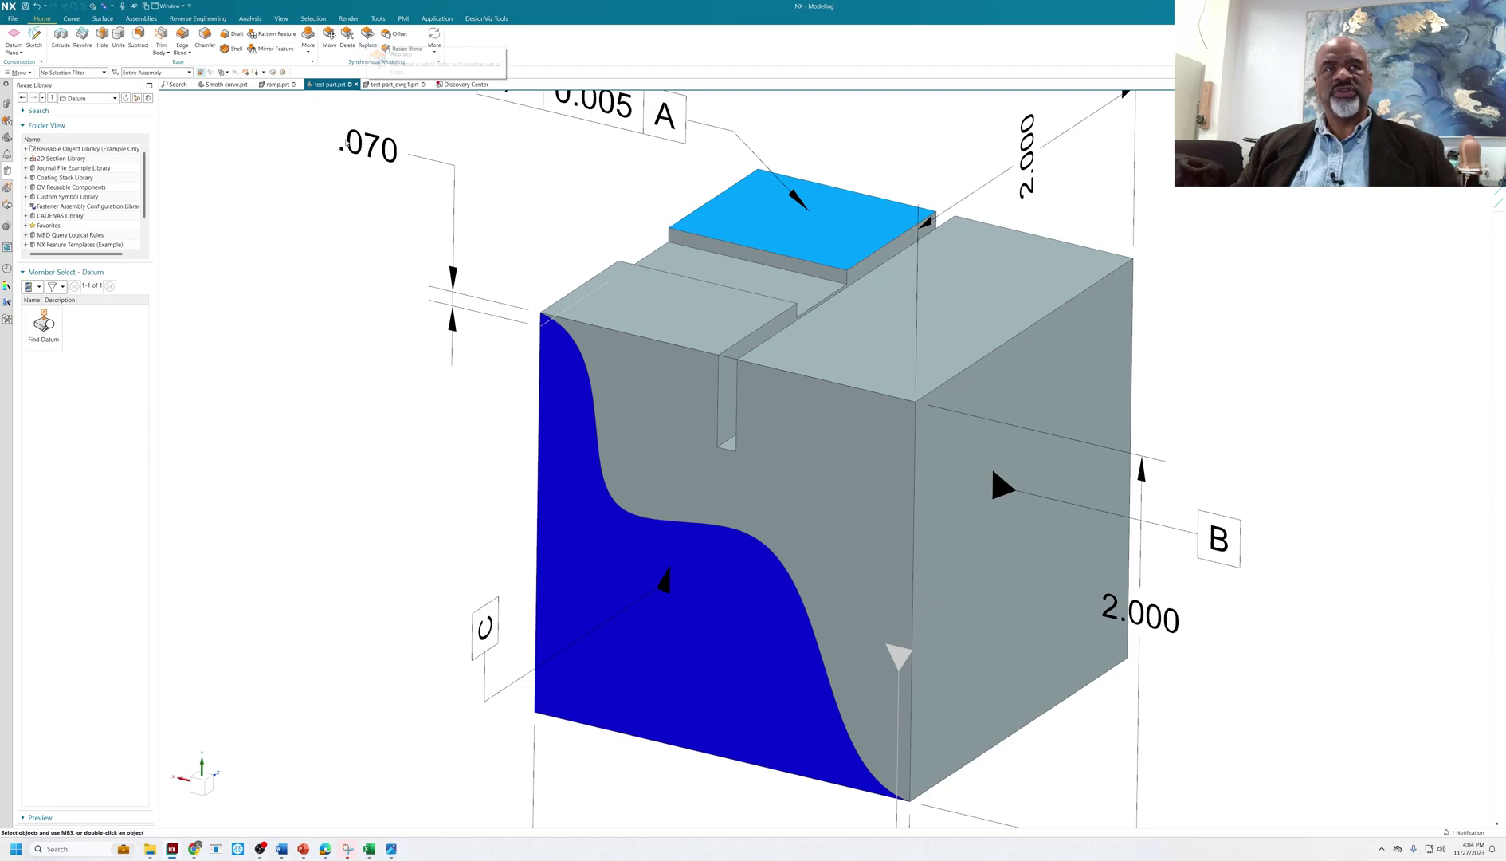
{"action": "left_click", "coordinate": [368, 36]}
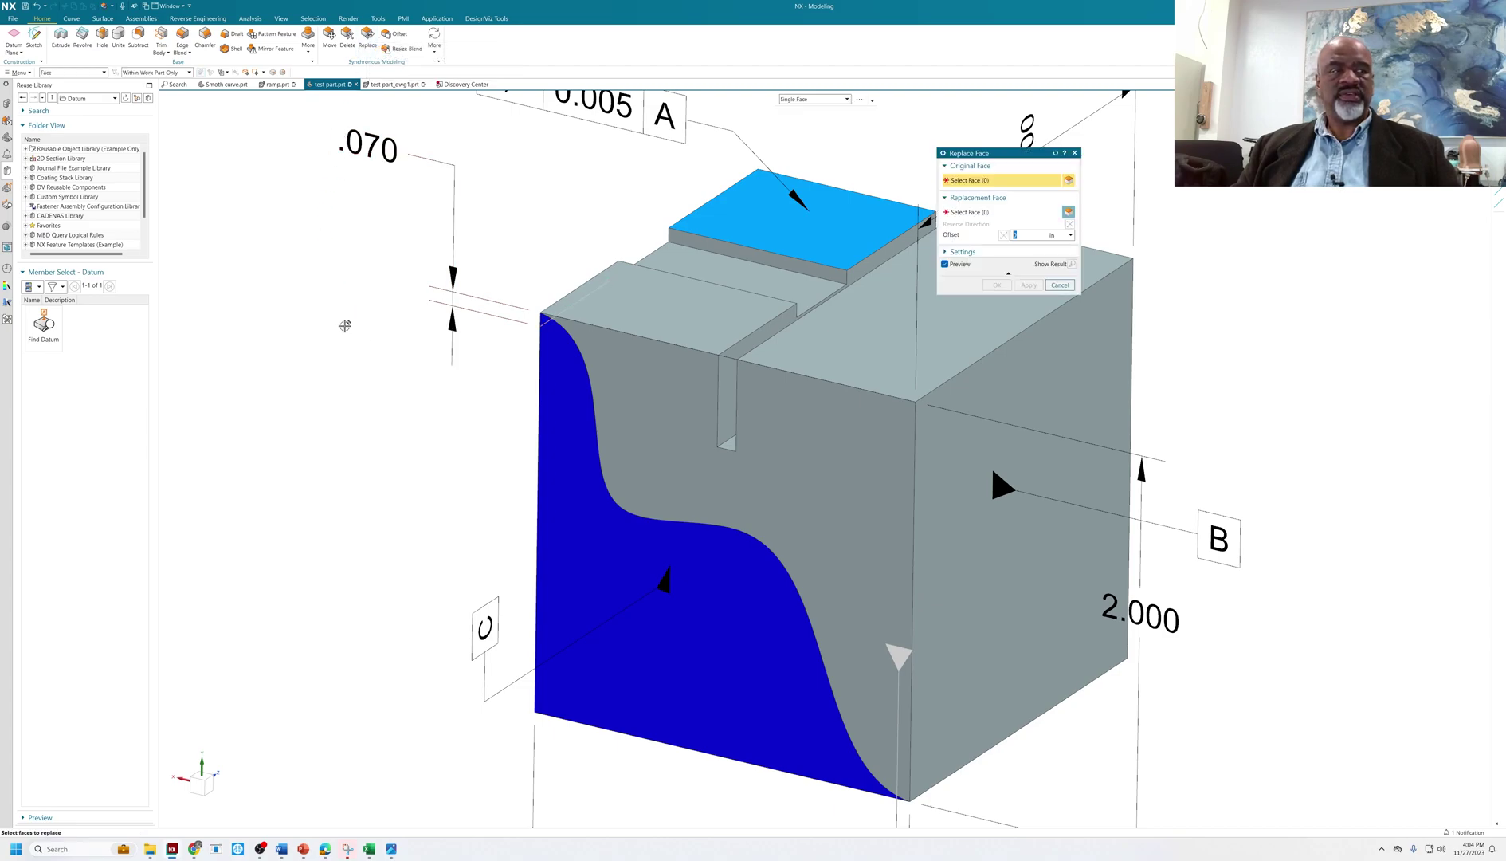
{"action": "left_click", "coordinate": [562, 463]}
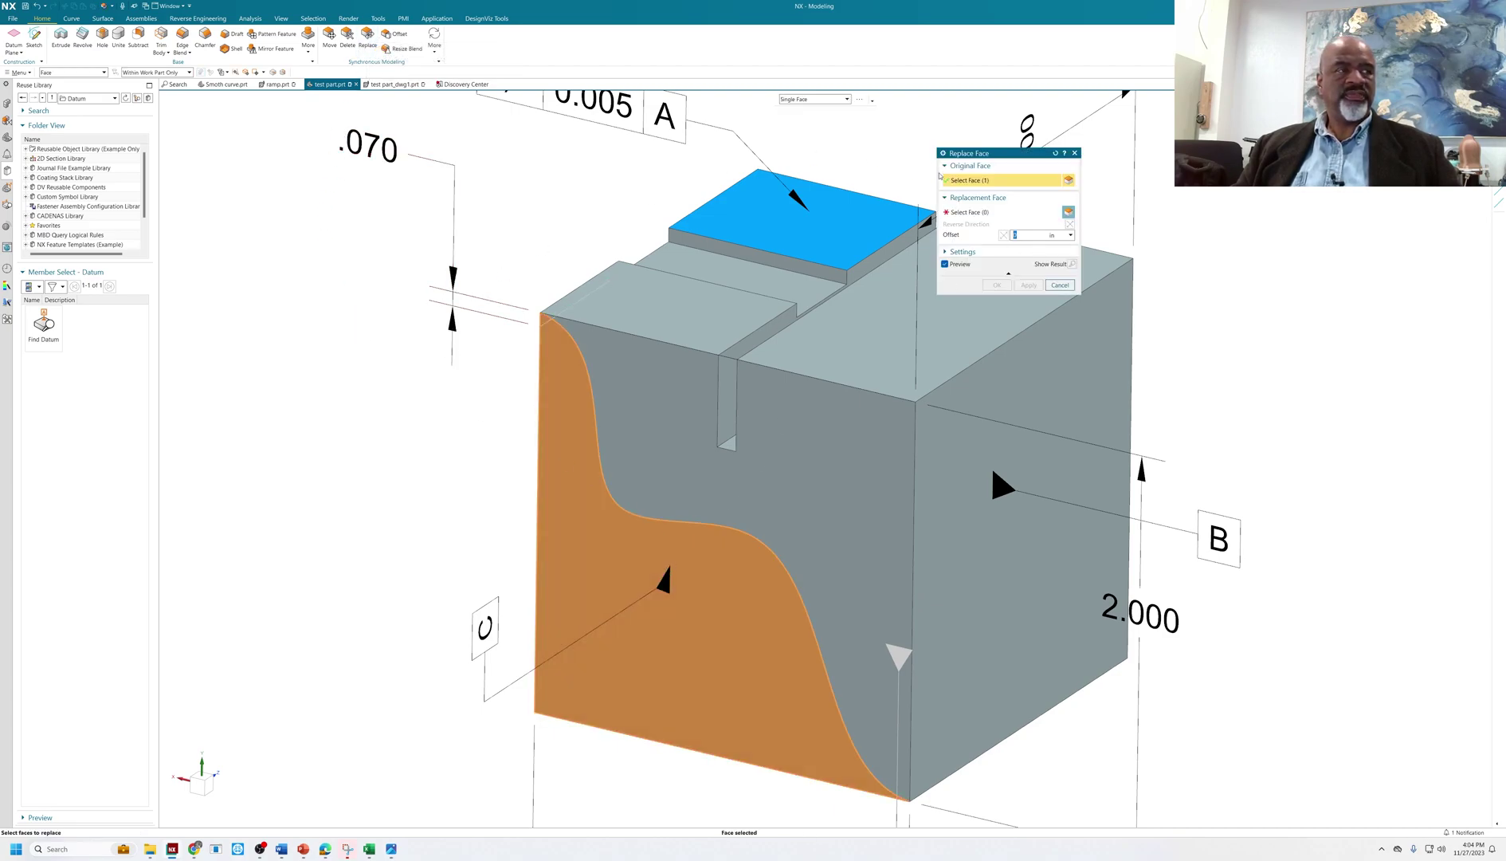
{"action": "left_click", "coordinate": [818, 404]}
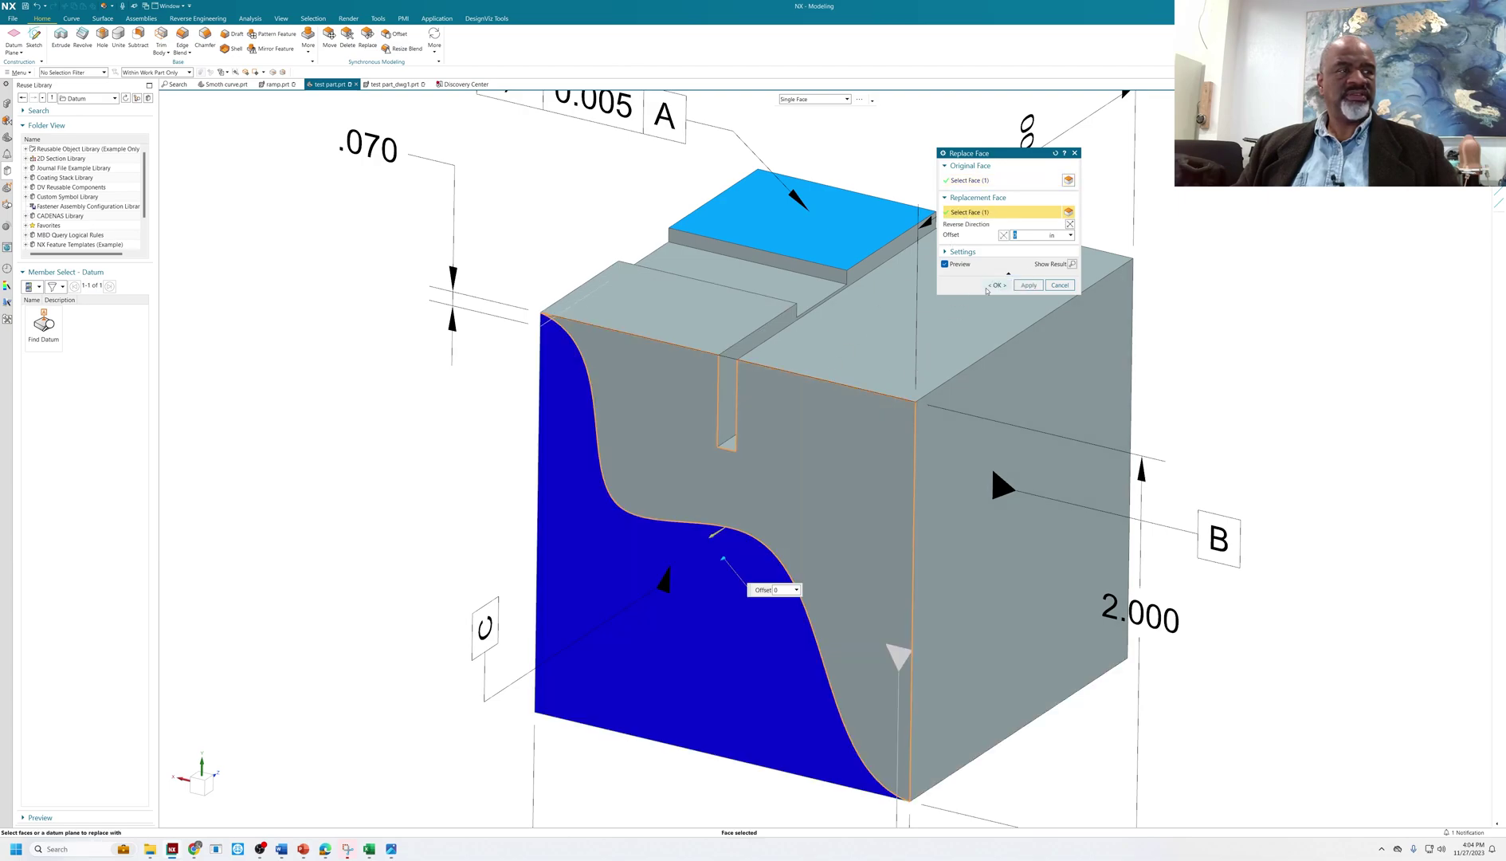
{"action": "left_click", "coordinate": [996, 285]}
{"action": "mouse_move", "coordinate": [991, 465]}
{"action": "middle_mouse_down"}
{"action": "mouse_move", "coordinate": [932, 431]}
{"action": "mouse_move", "coordinate": [991, 472]}
{"action": "middle_mouse_up"}
{"action": "key", "text": "ctrl+z"}
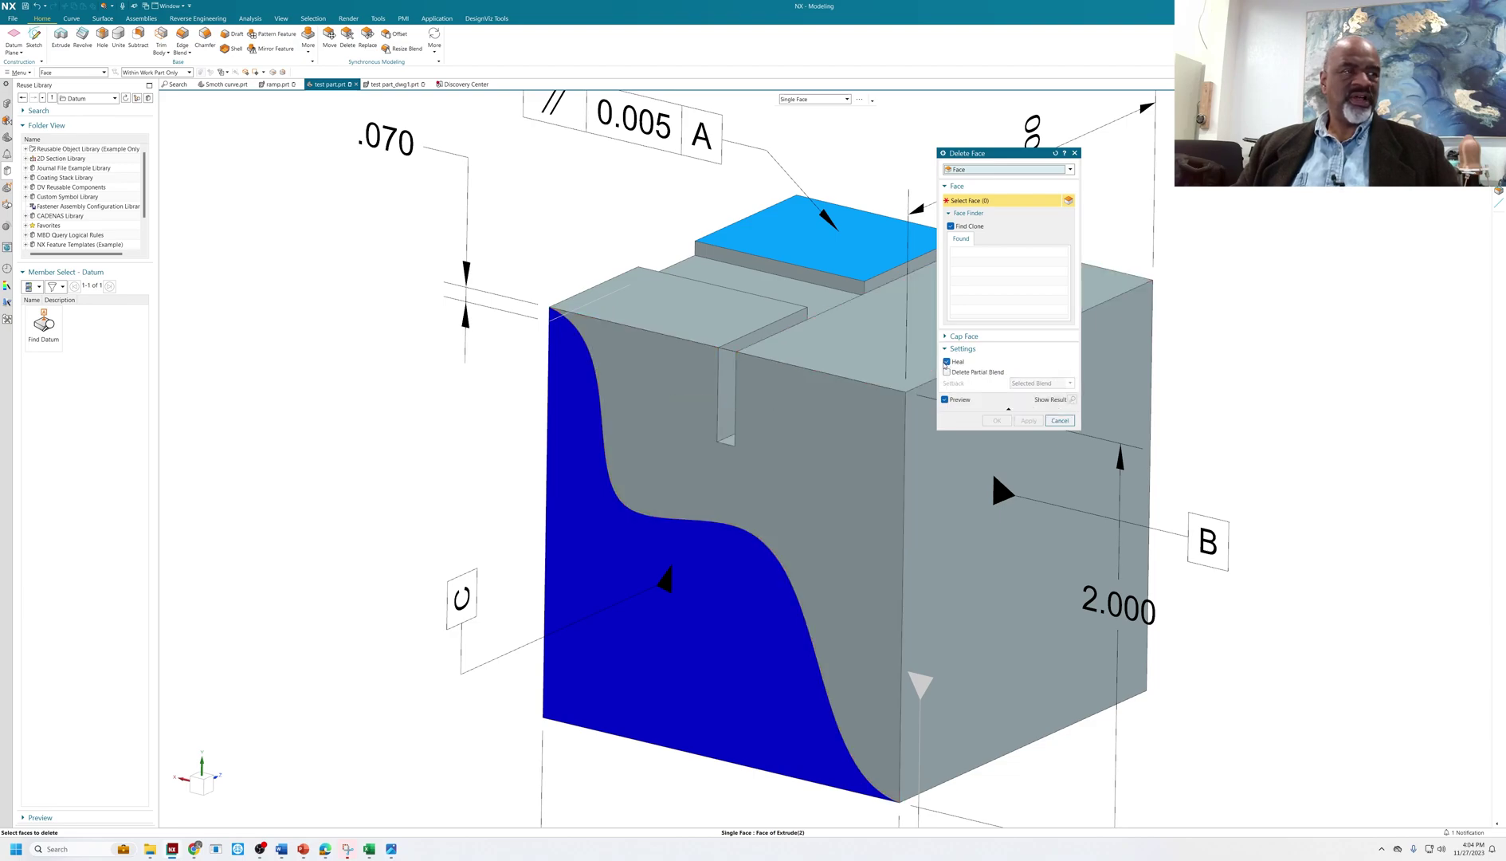
Step: Delete the front face with healing enabled and check the result
{"action": "left_click", "coordinate": [893, 422]}
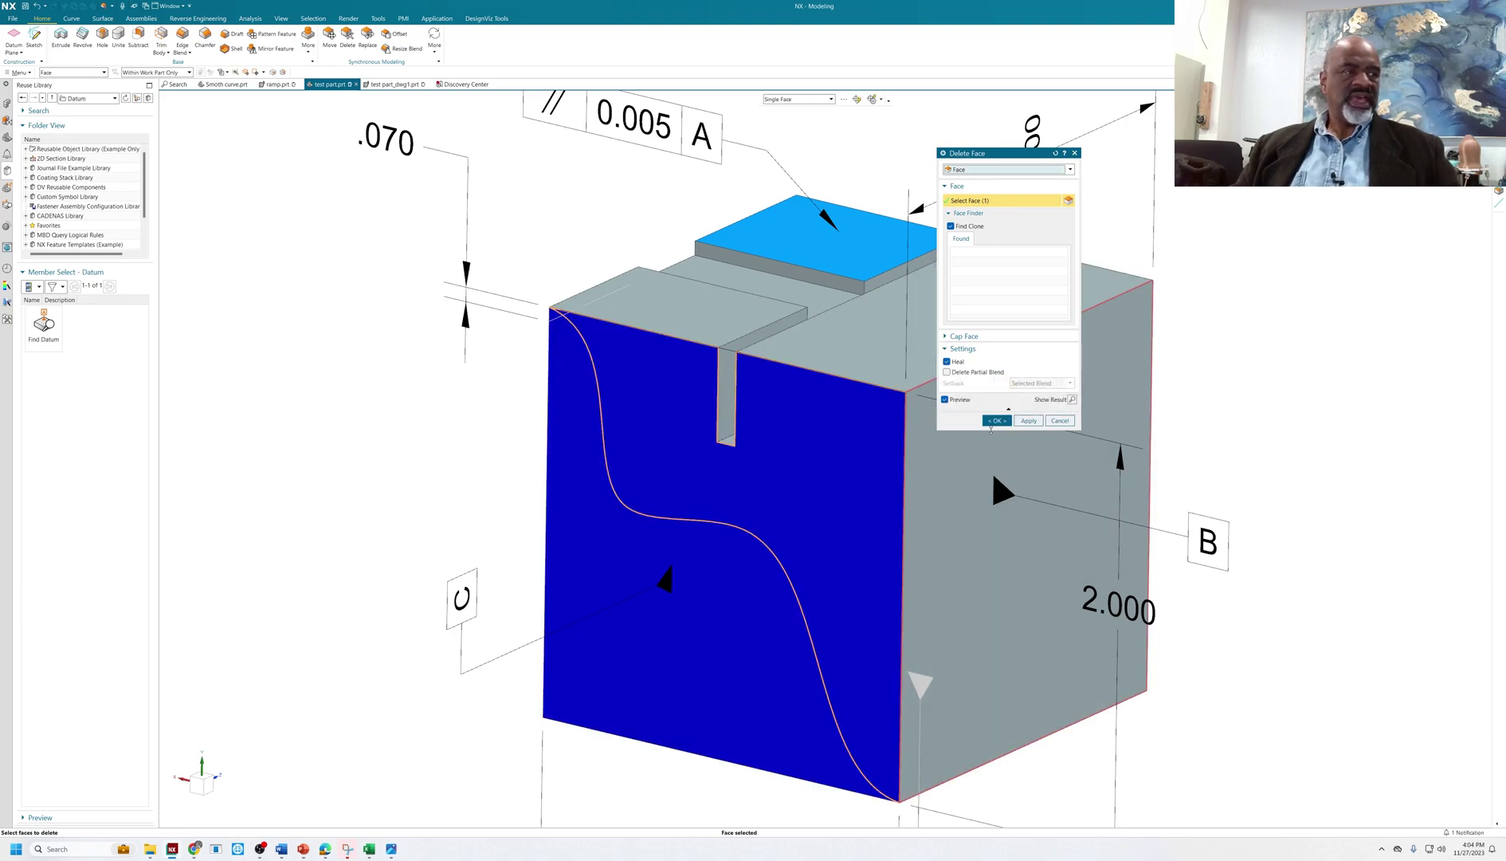
{"action": "left_click", "coordinate": [996, 420]}
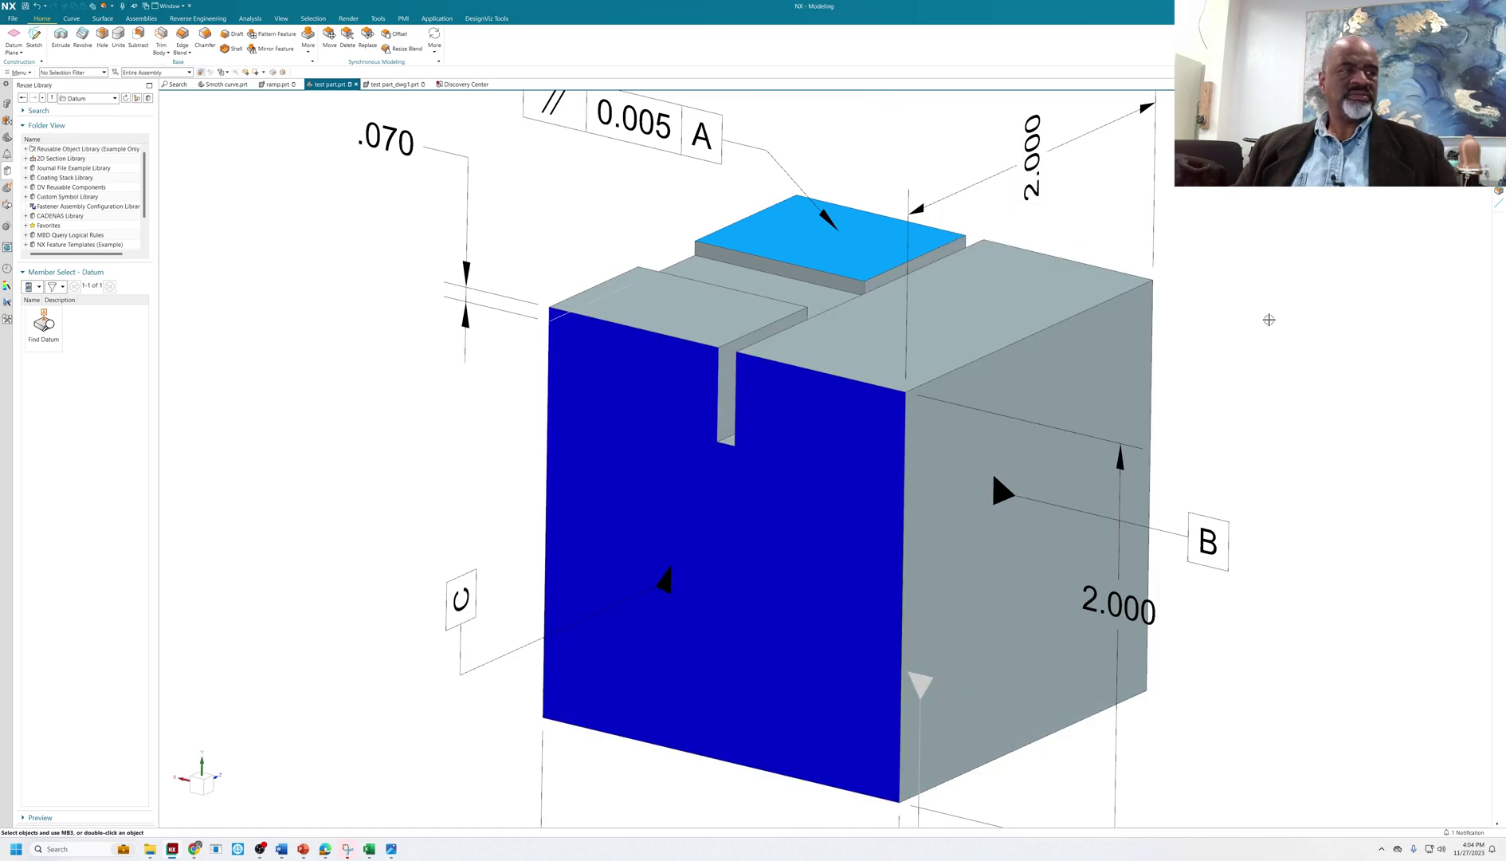
{"action": "mouse_move", "coordinate": [1268, 317]}
{"action": "middle_mouse_down"}
{"action": "mouse_move", "coordinate": [1326, 267]}
{"action": "mouse_move", "coordinate": [1284, 309]}
{"action": "middle_mouse_up"}
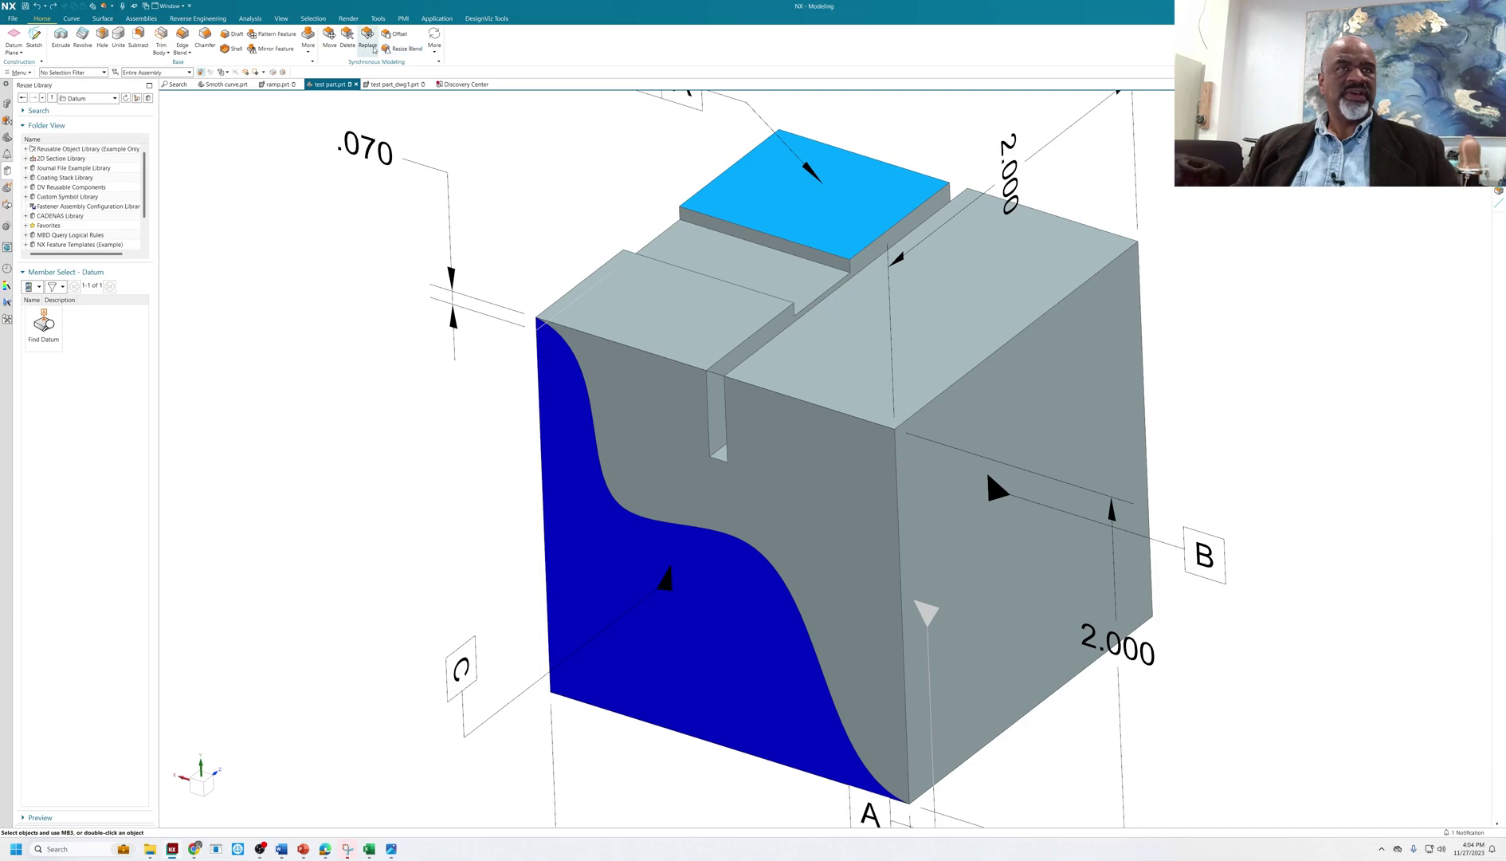
Step: Delete the grey S-shaped face with Heal turned off, leaving the block open
{"action": "left_click", "coordinate": [344, 40]}
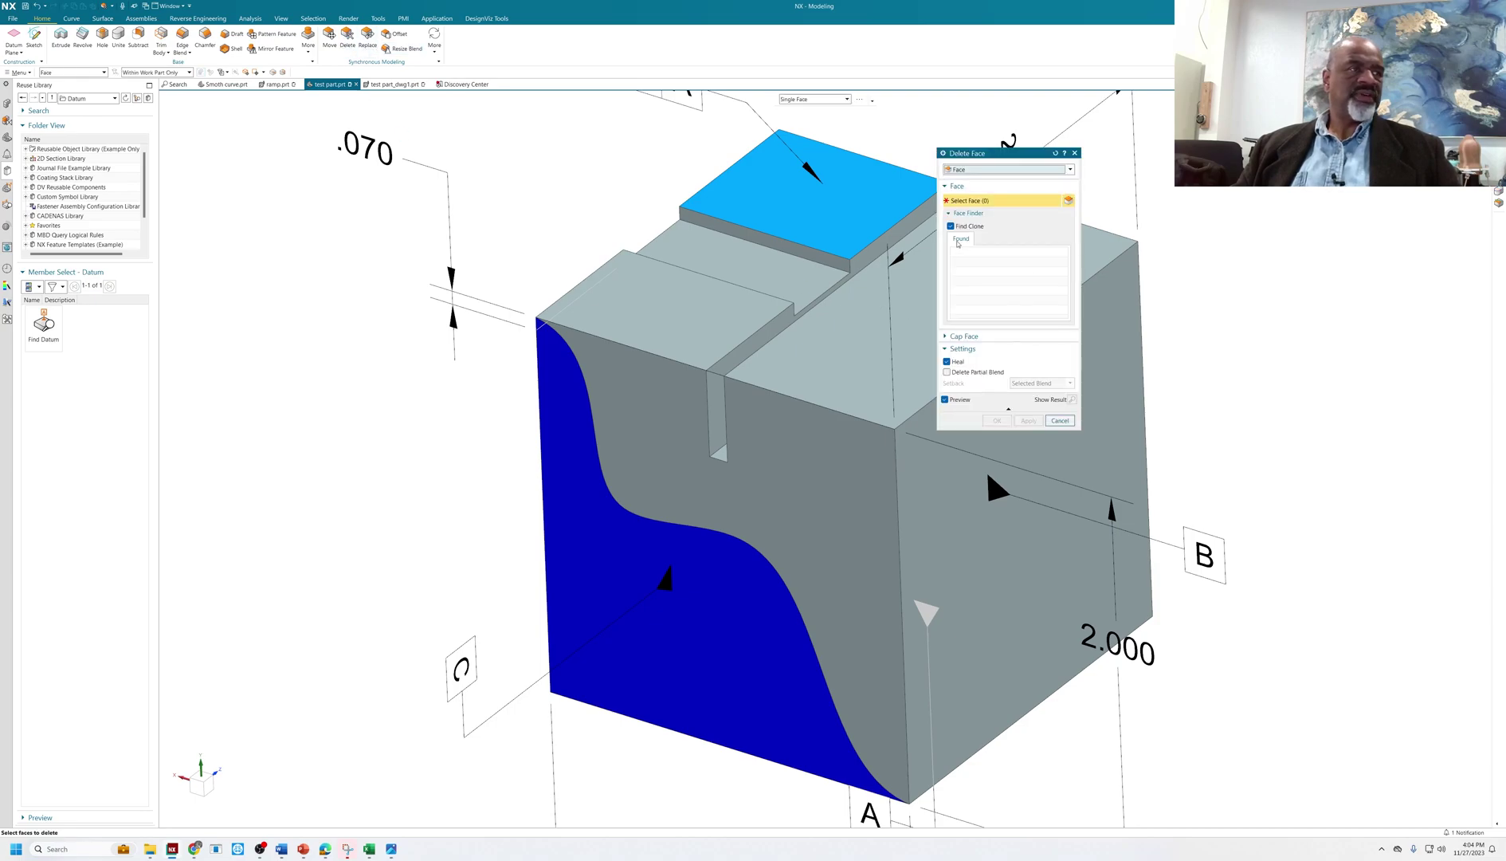
{"action": "left_click", "coordinate": [947, 361]}
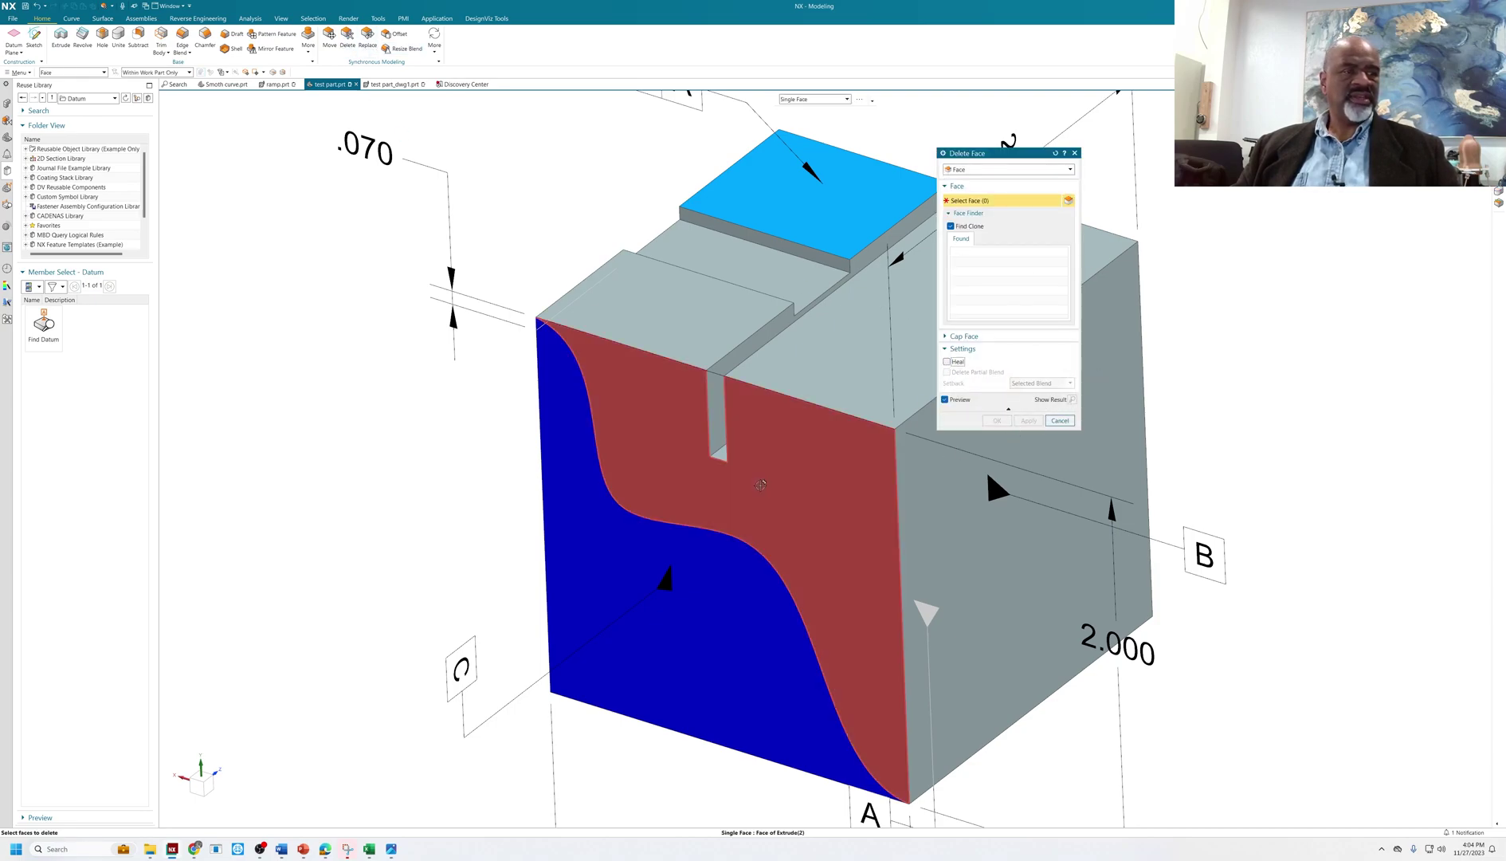
{"action": "left_click", "coordinate": [761, 484]}
{"action": "left_click", "coordinate": [997, 420]}
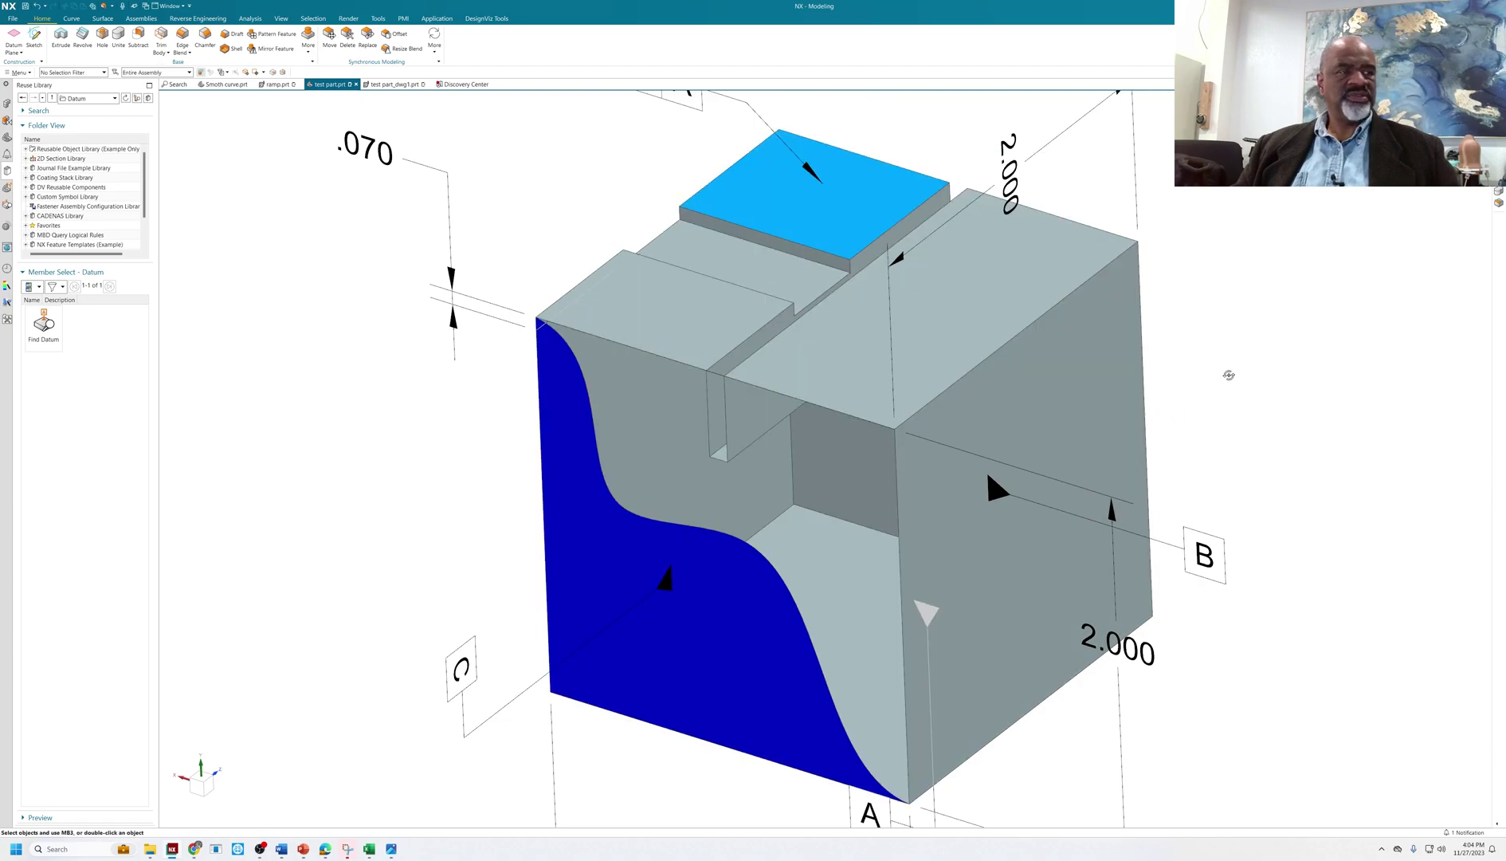
{"action": "middle_click_drag", "start_coordinate": [1228, 375], "coordinate": [1238, 320]}
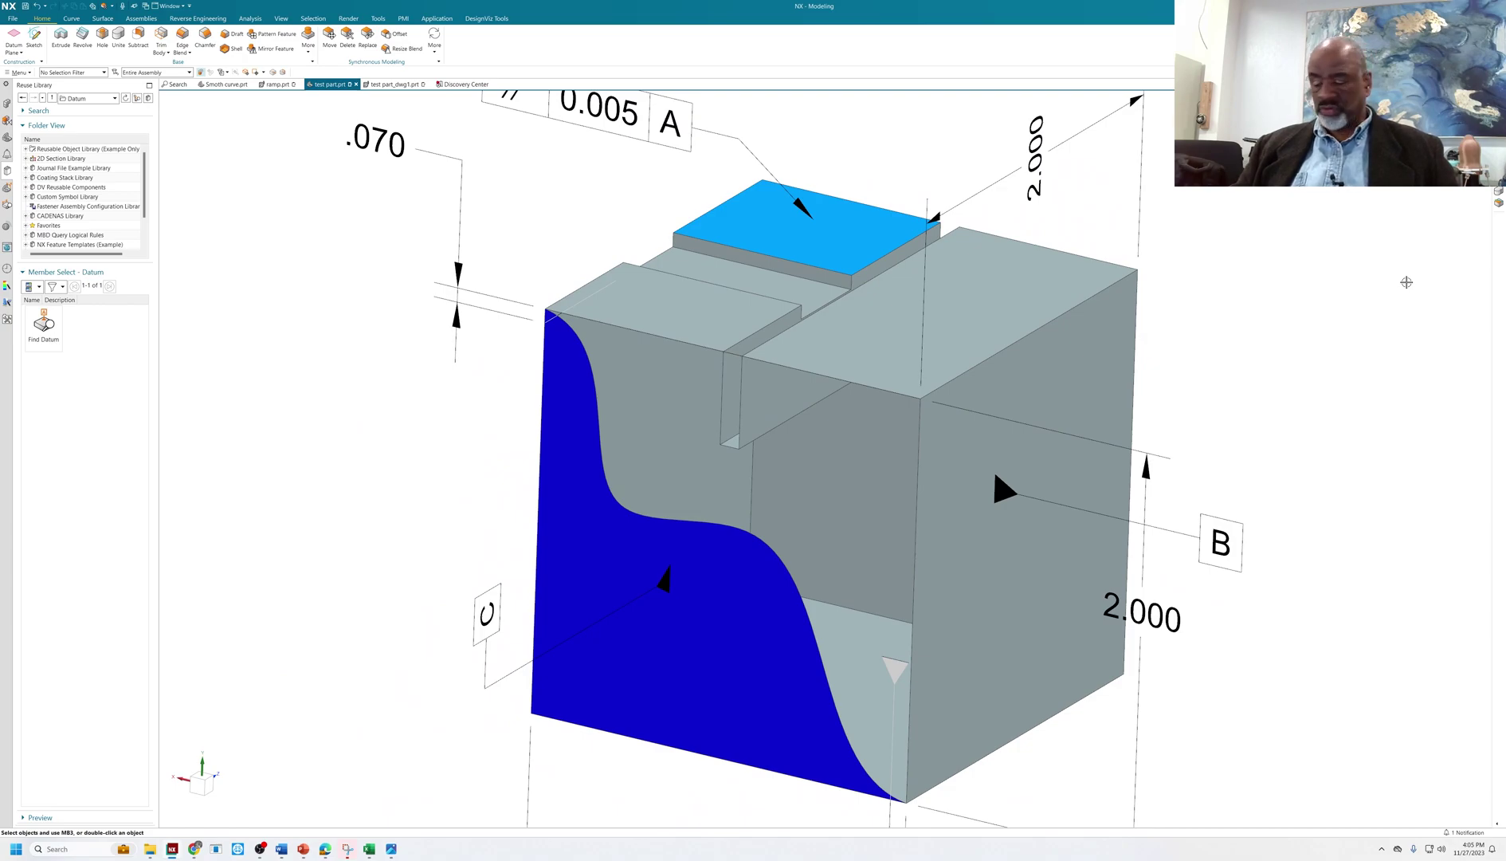
Step: Fit the whole model and its annotations in the view
{"action": "scroll", "coordinate": [1208, 365], "scroll_direction": "down", "scroll_amount": 2}
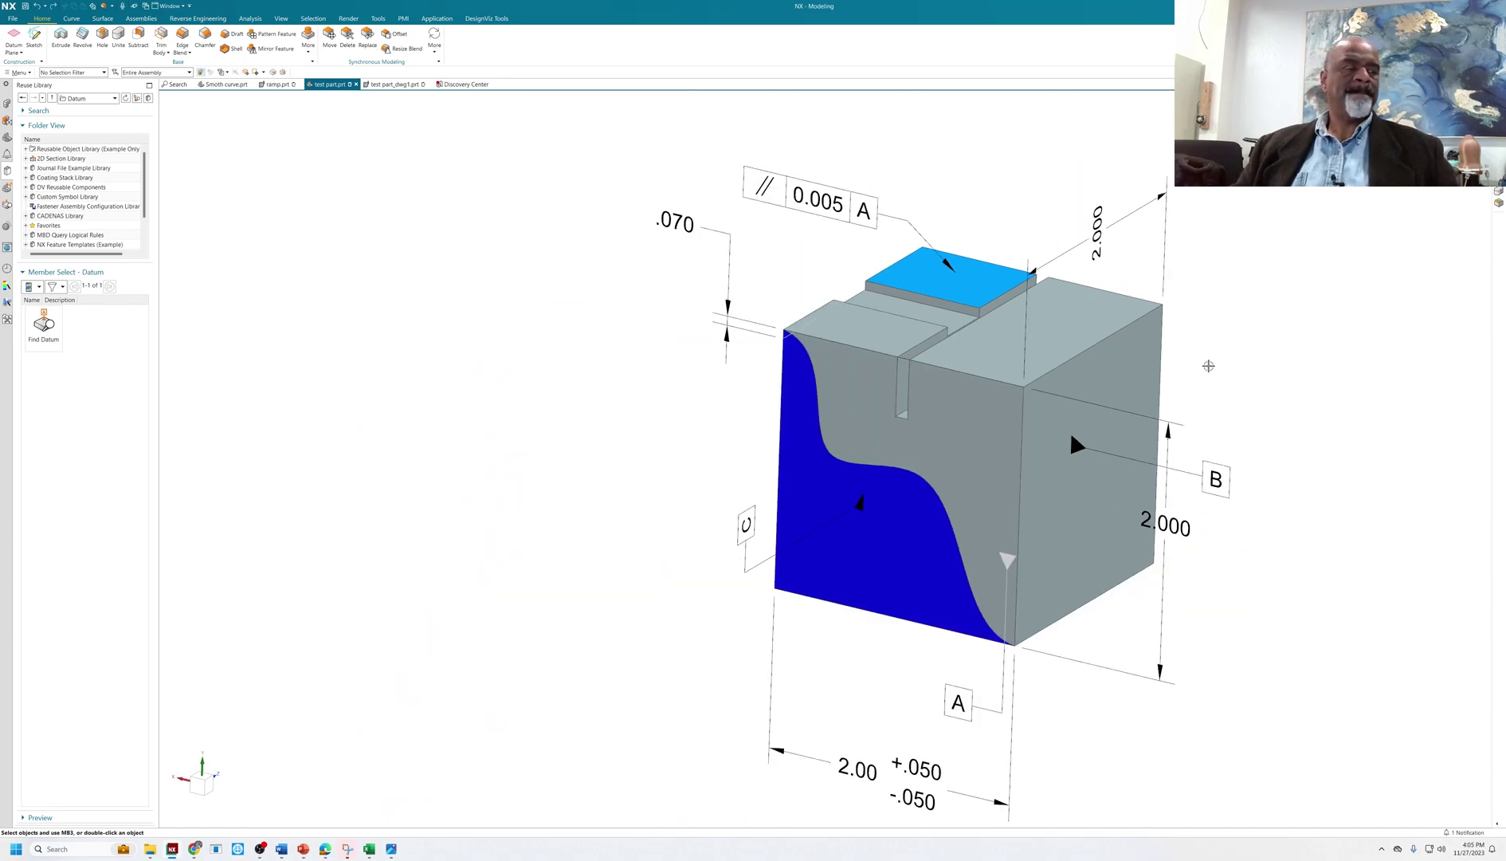
{"action": "mouse_move", "coordinate": [1208, 365]}
{"action": "middle_mouse_down"}
{"action": "mouse_move", "coordinate": [1228, 343]}
{"action": "mouse_move", "coordinate": [1217, 356]}
{"action": "middle_mouse_up"}
{"action": "scroll", "coordinate": [1194, 262], "scroll_direction": "up", "scroll_amount": 3}
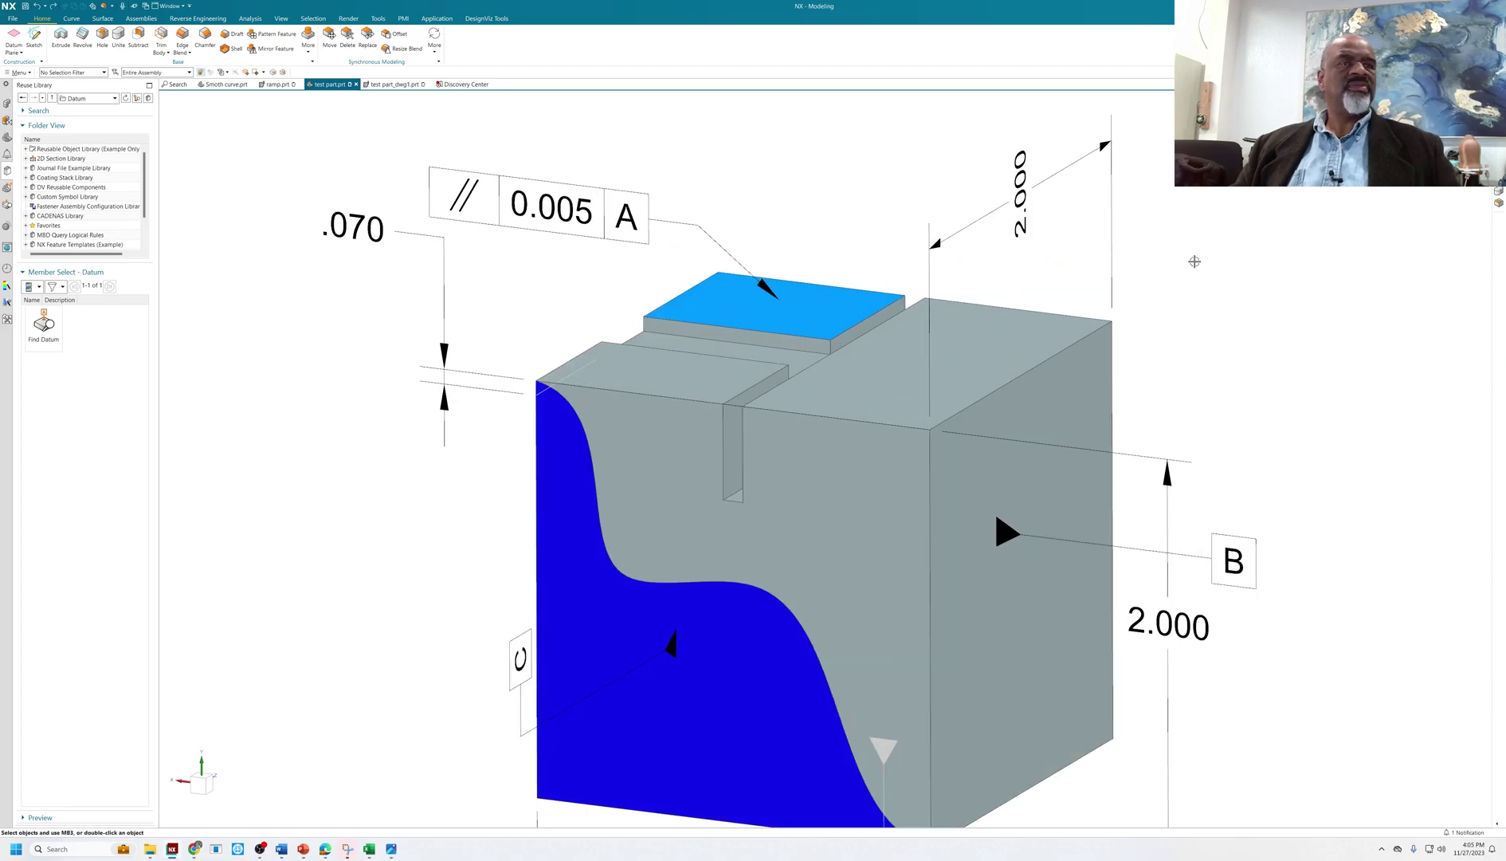
{"action": "key", "text": "ctrl+f"}
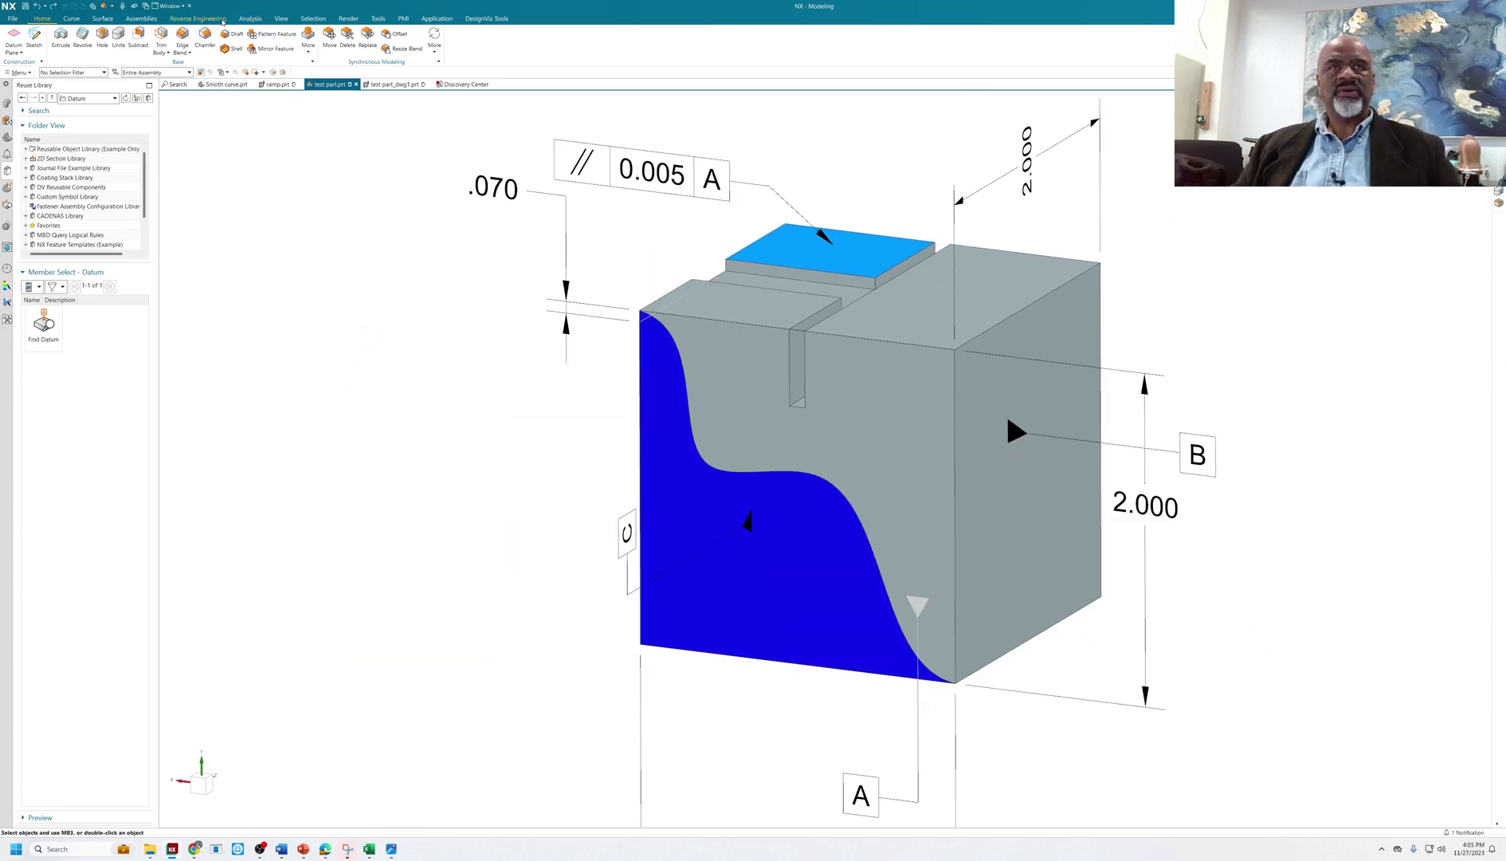
Step: Enlarge the swept surface past the block's left, right, top and bottom edges
{"action": "left_click", "coordinate": [101, 18]}
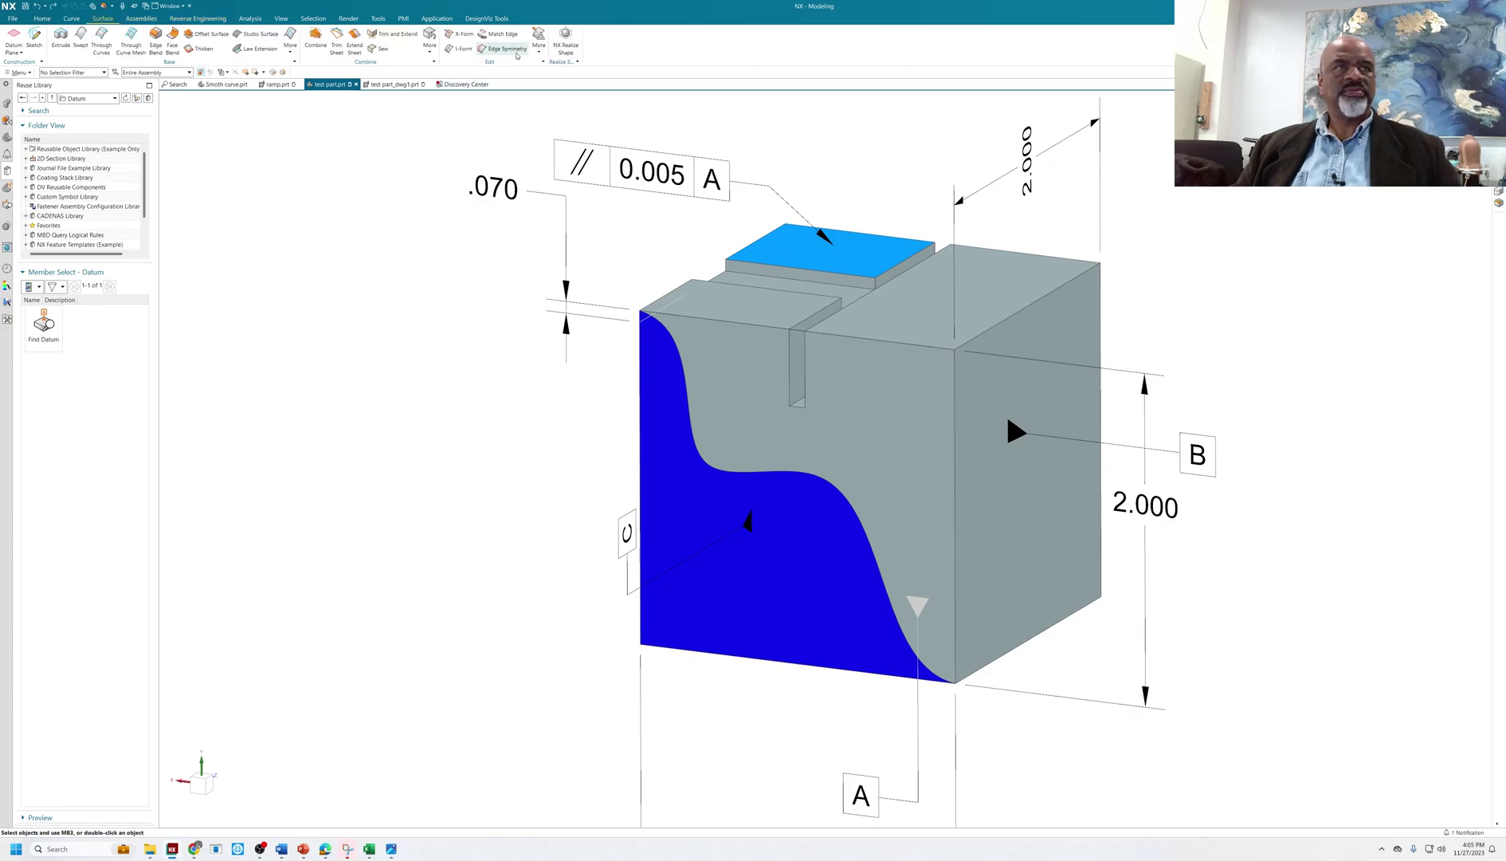
{"action": "left_click", "coordinate": [539, 42]}
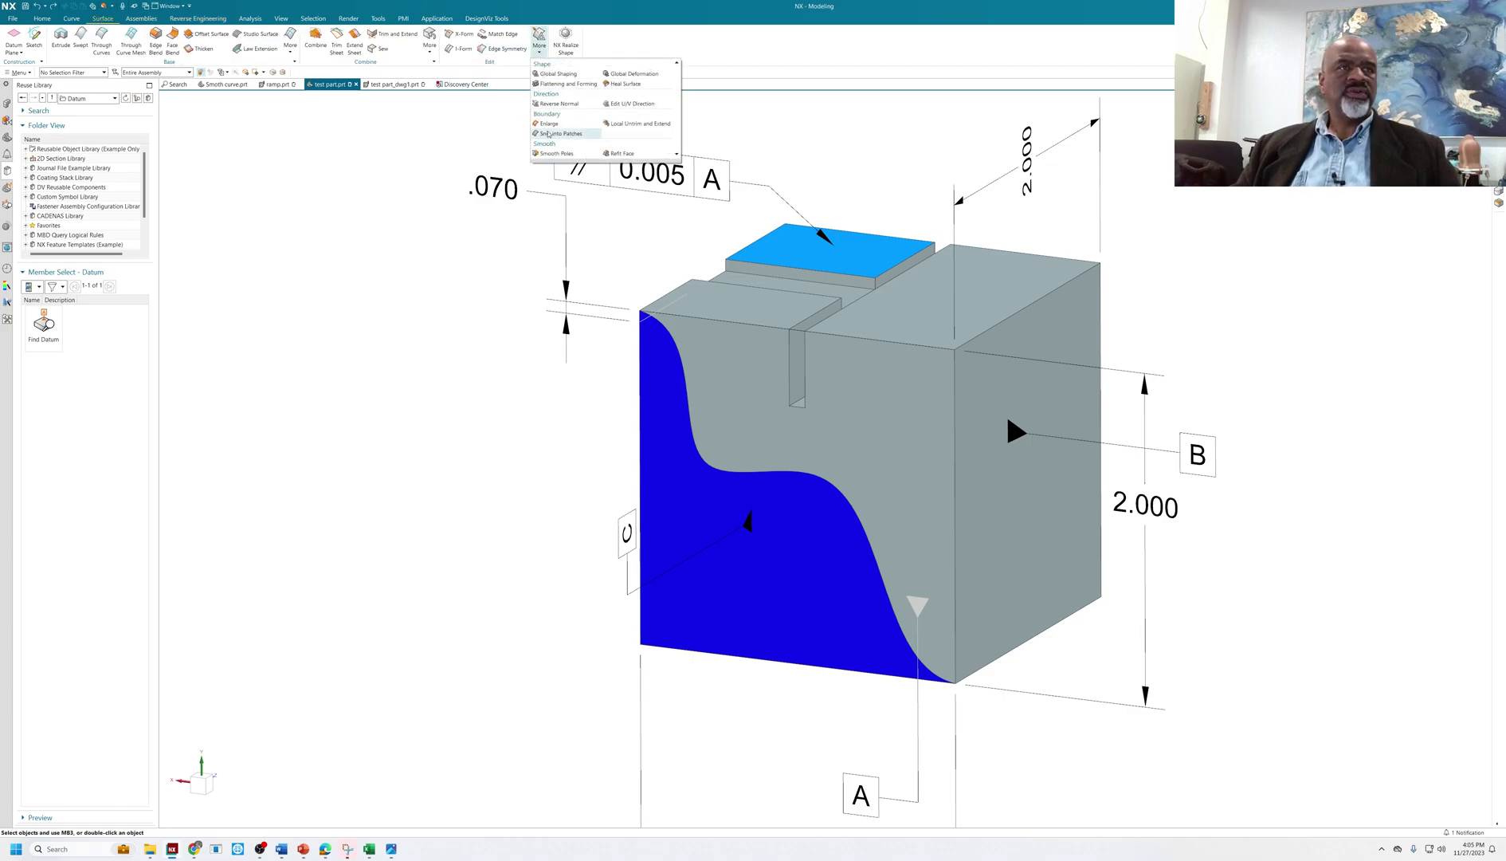
{"action": "left_click", "coordinate": [549, 123]}
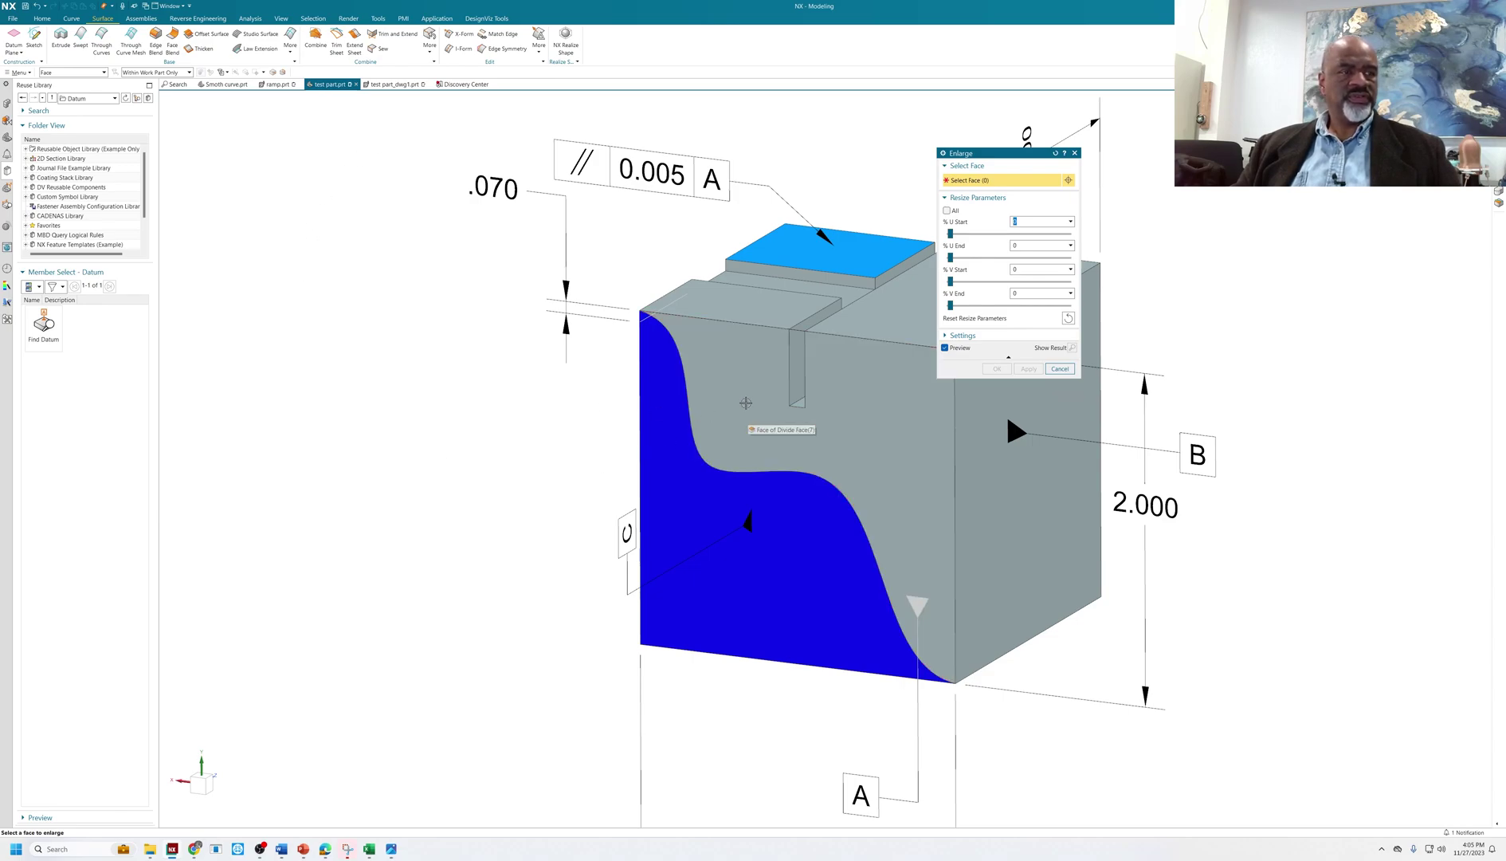
{"action": "left_click", "coordinate": [657, 385]}
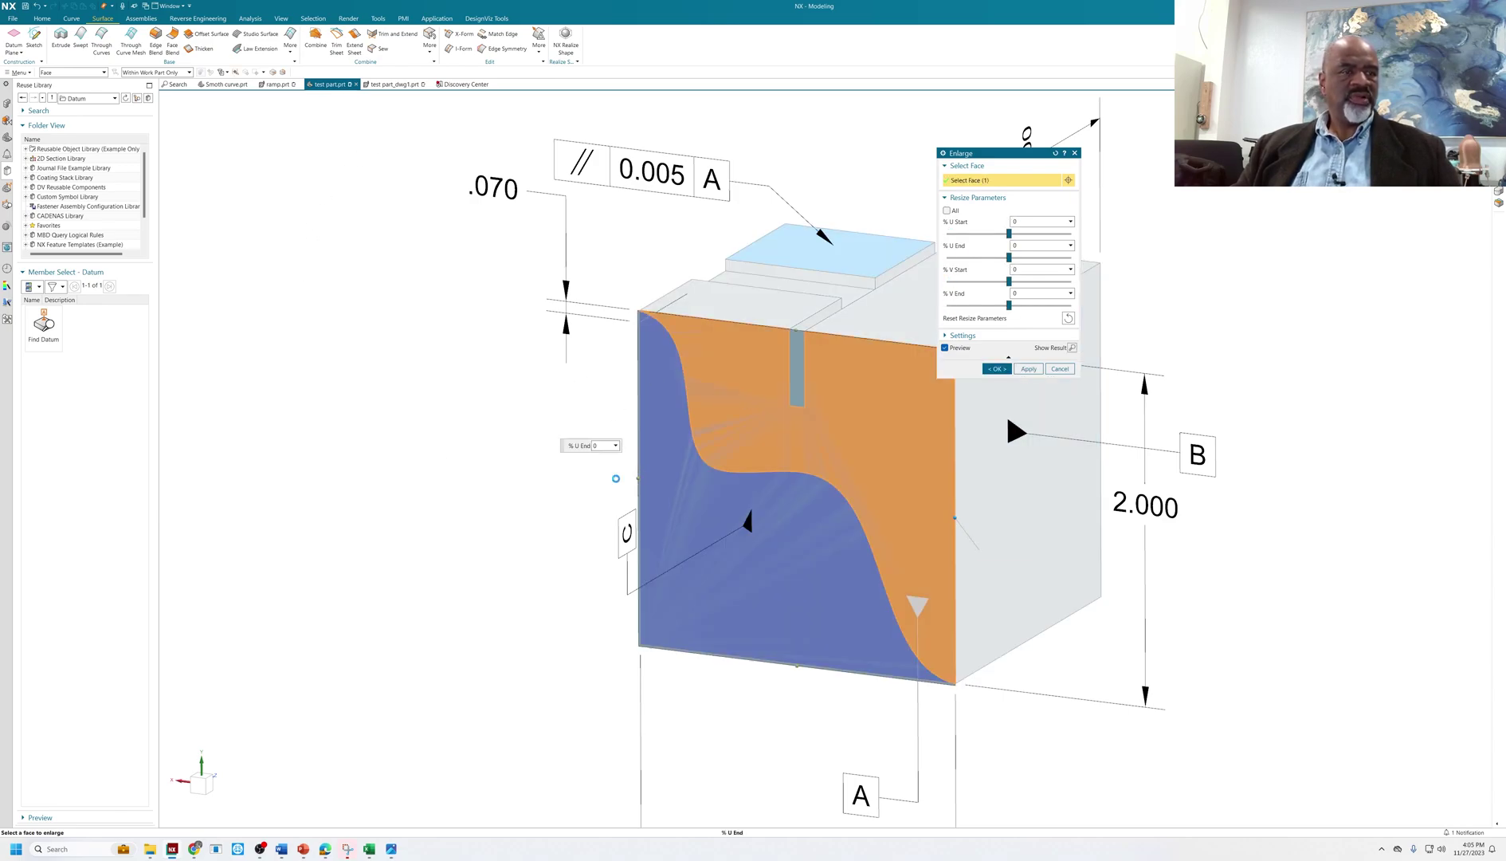
{"action": "left_click_drag", "start_coordinate": [637, 476], "coordinate": [613, 476]}
{"action": "left_click_drag", "start_coordinate": [961, 517], "coordinate": [997, 522]}
{"action": "left_click_drag", "start_coordinate": [802, 329], "coordinate": [804, 308]}
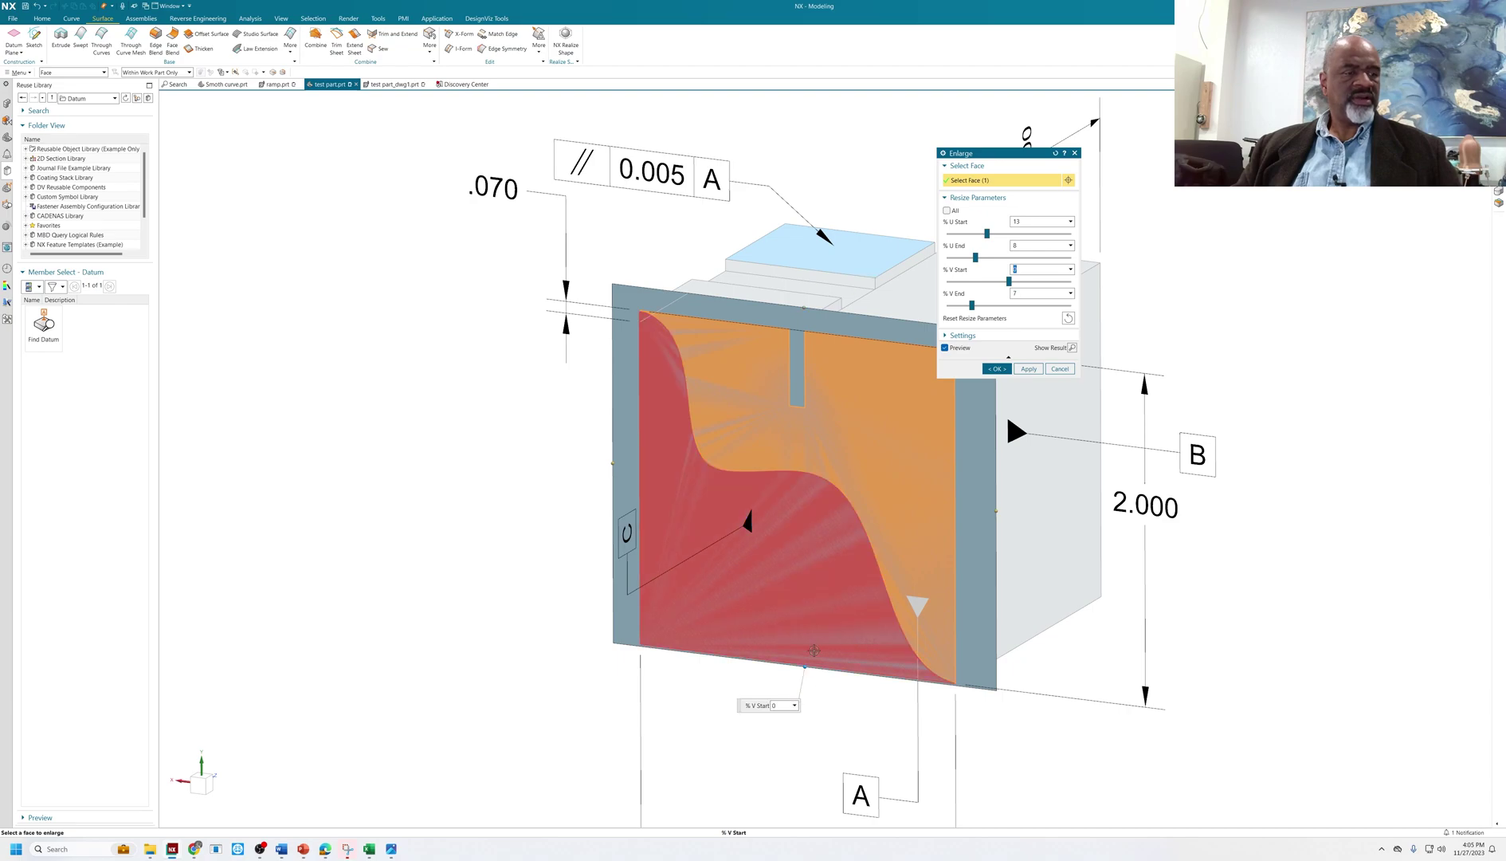
{"action": "left_click", "coordinate": [803, 667]}
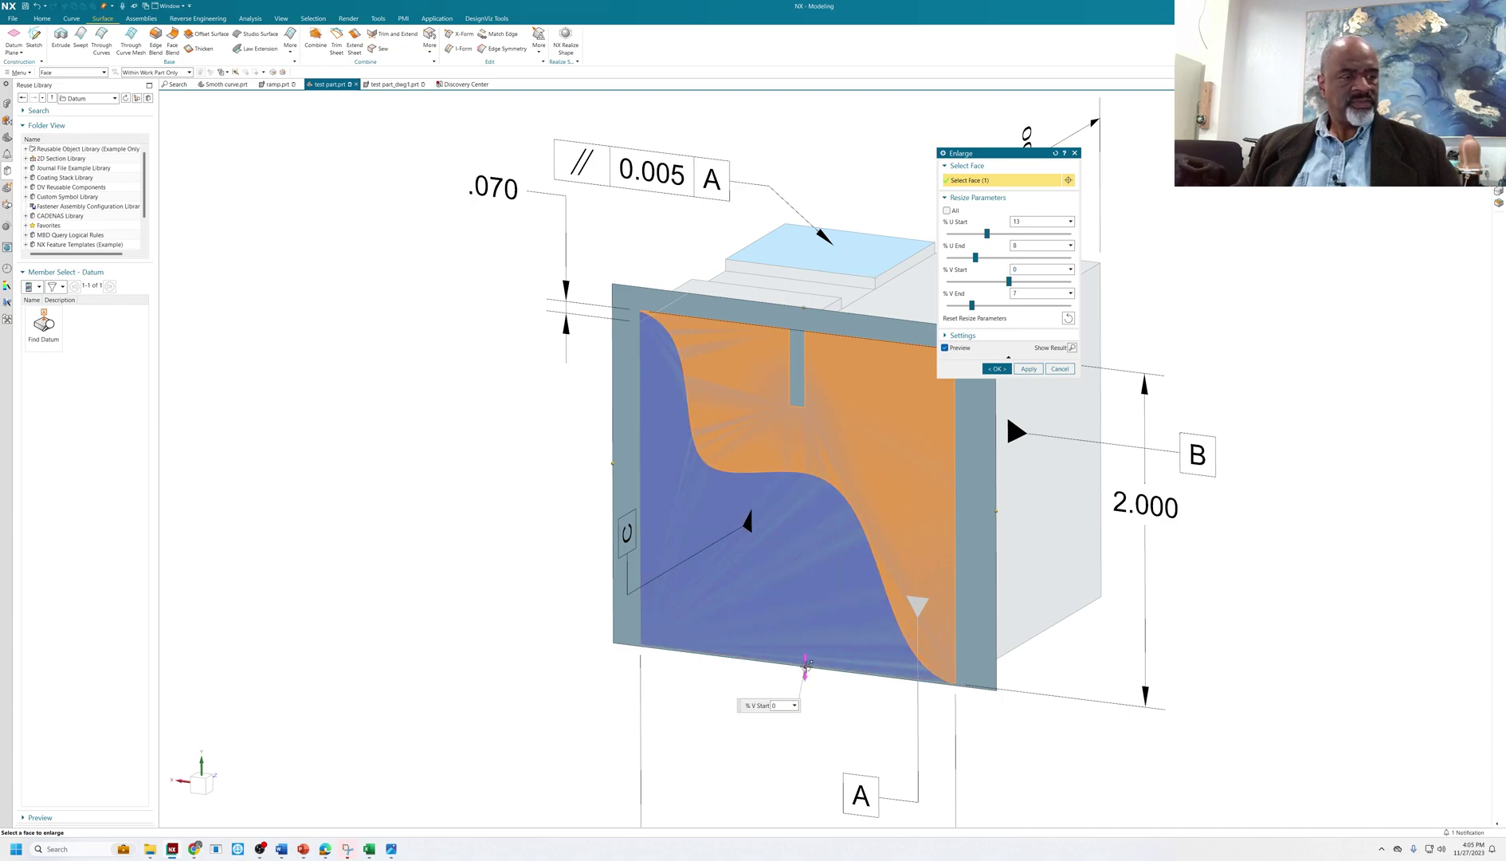
{"action": "left_click_drag", "start_coordinate": [805, 668], "coordinate": [805, 684]}
{"action": "left_click", "coordinate": [997, 368]}
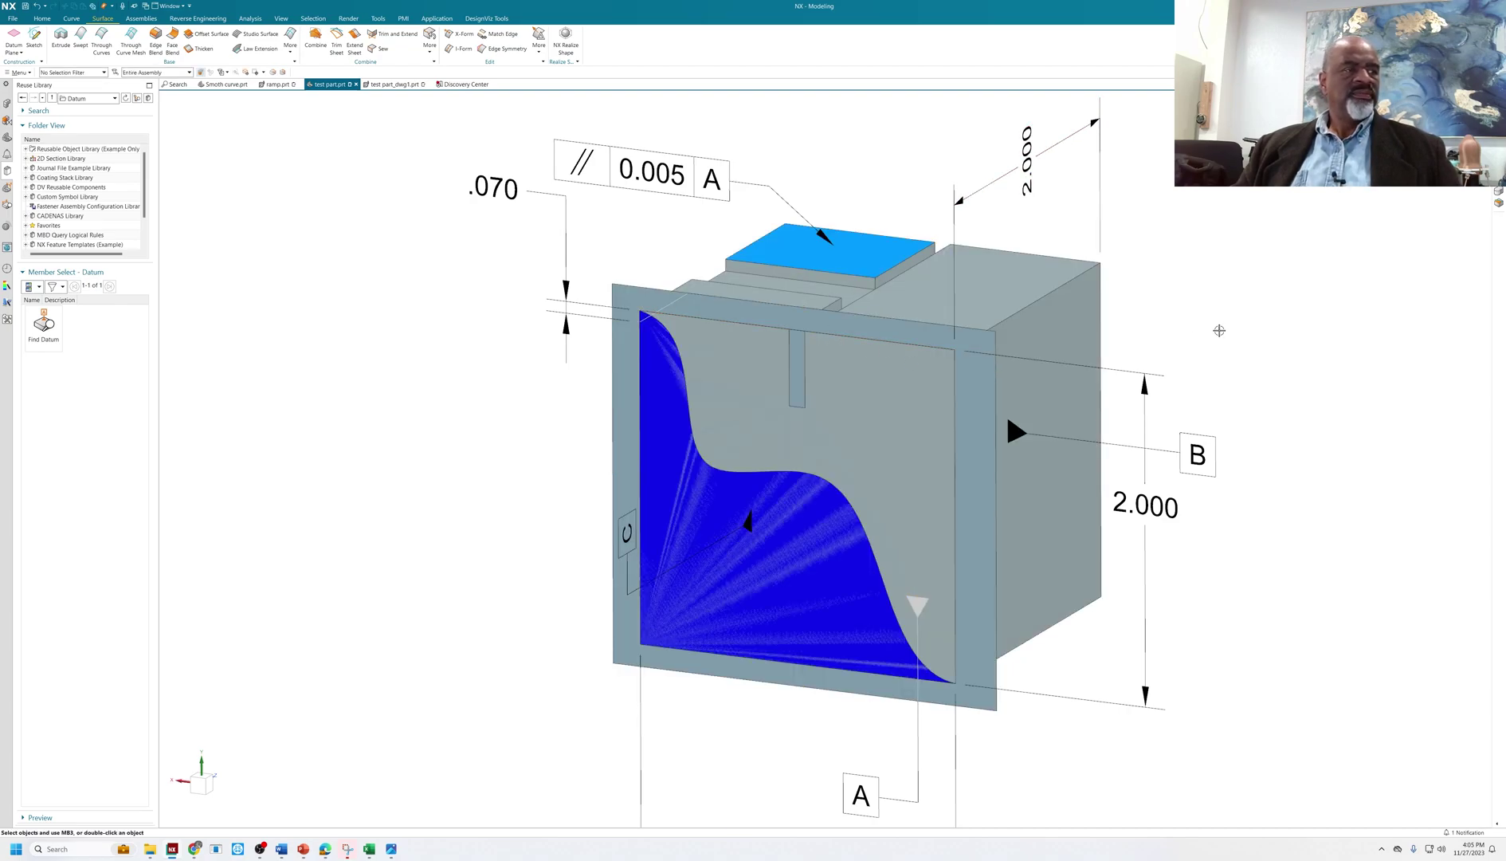
{"action": "middle_click_drag", "start_coordinate": [1218, 328], "coordinate": [1277, 325]}
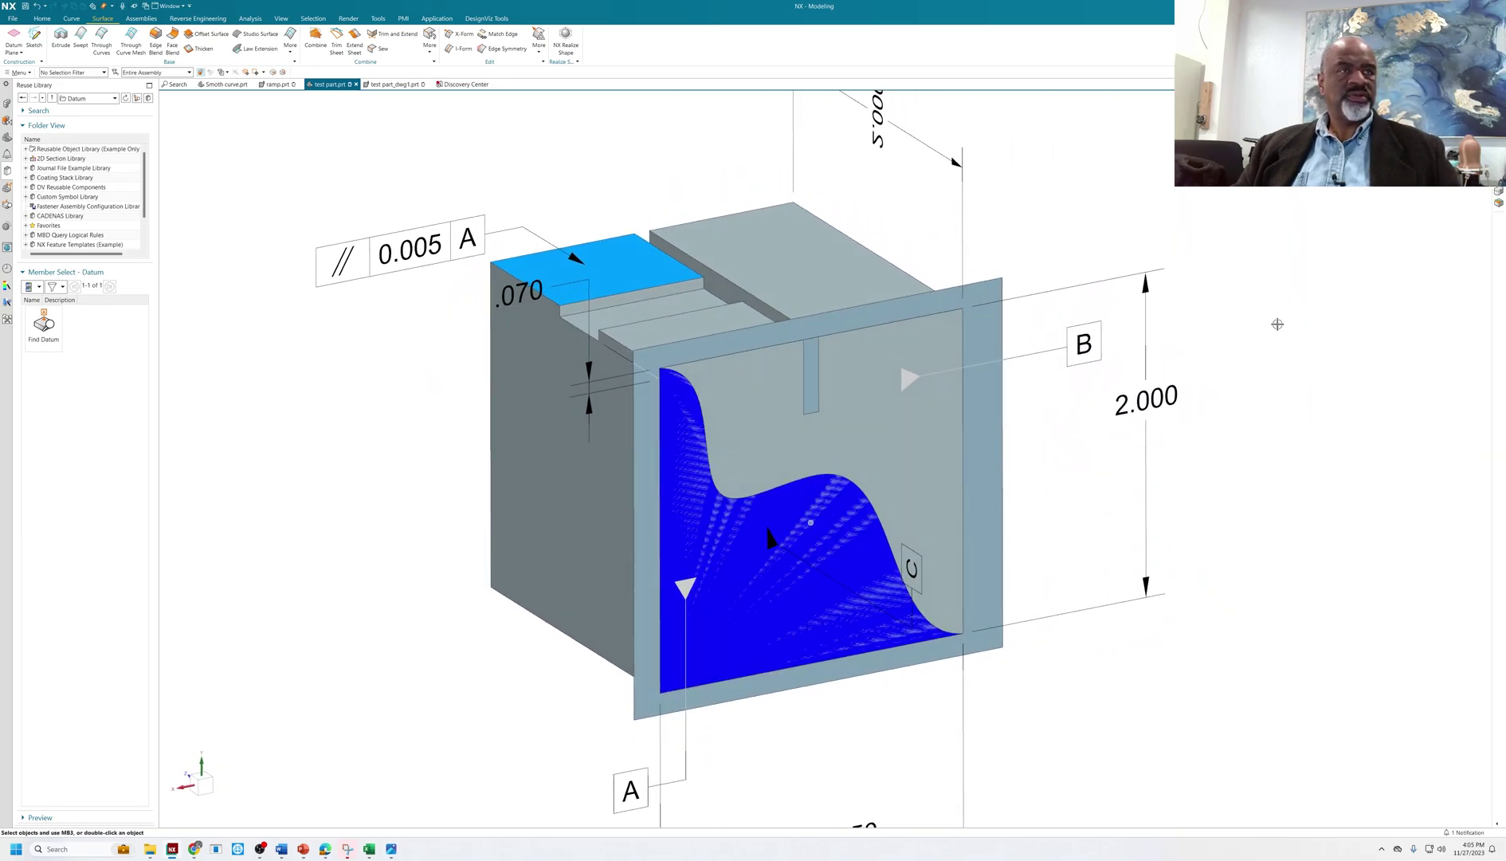
Step: Replace the block's flat back face and curved face with the enlarged surface
{"action": "left_click", "coordinate": [39, 18]}
{"action": "left_click", "coordinate": [368, 36]}
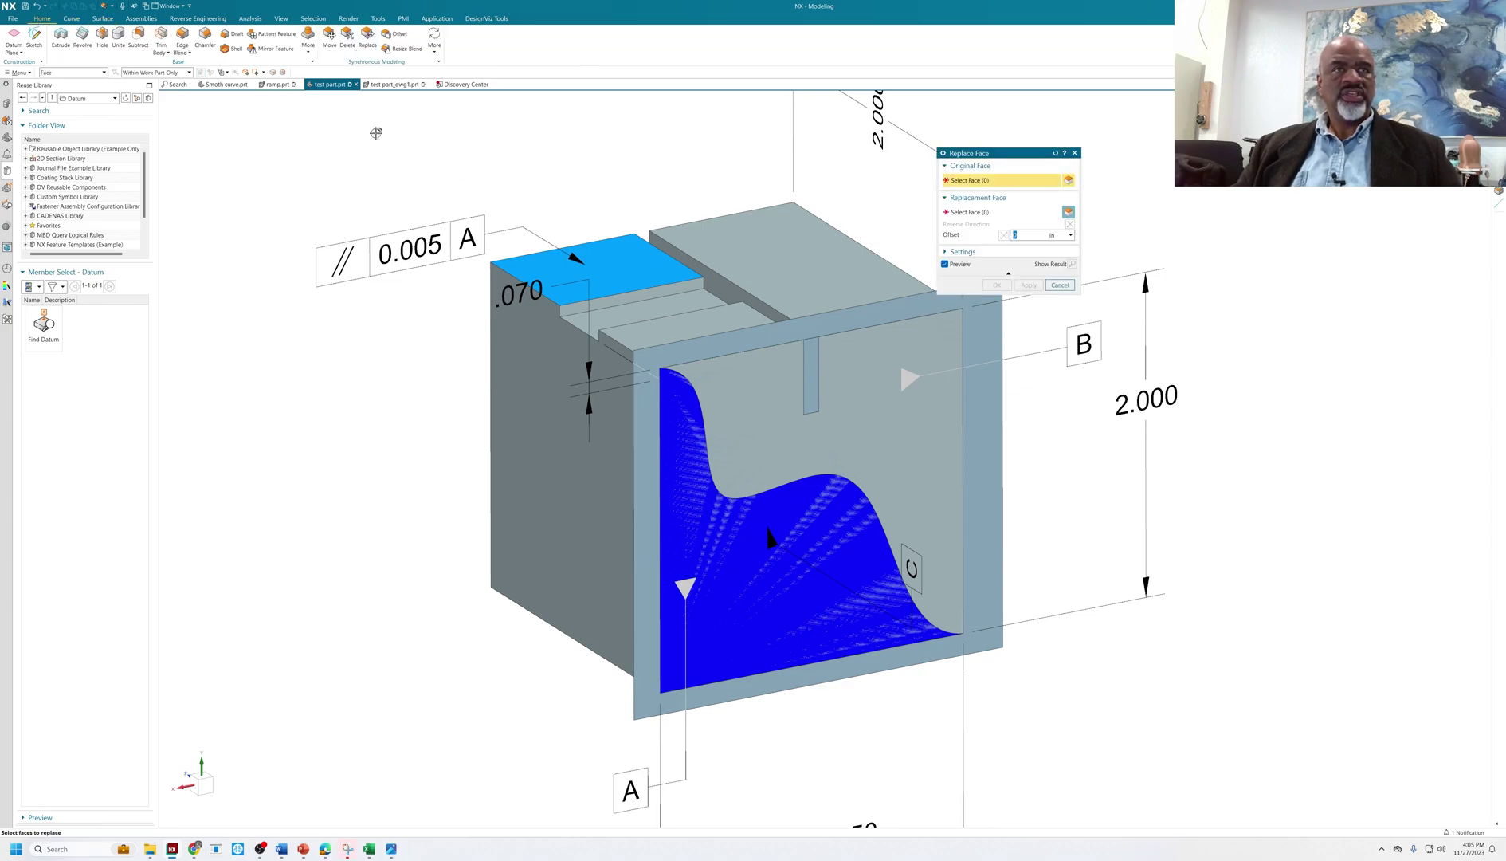
{"action": "left_click", "coordinate": [799, 414]}
{"action": "left_click", "coordinate": [798, 500]}
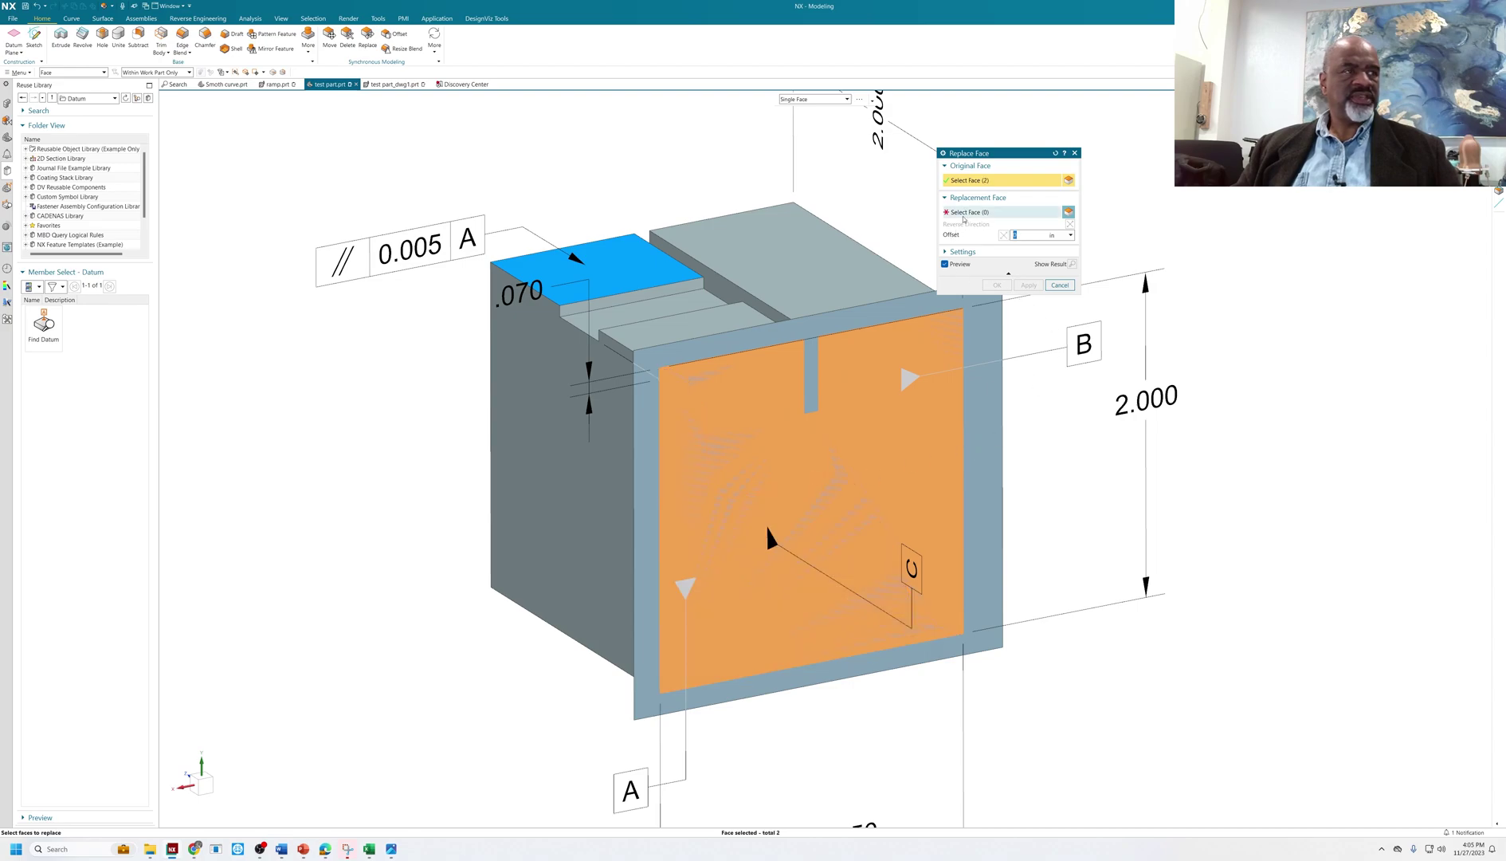
{"action": "left_click", "coordinate": [967, 213]}
{"action": "left_click", "coordinate": [984, 343]}
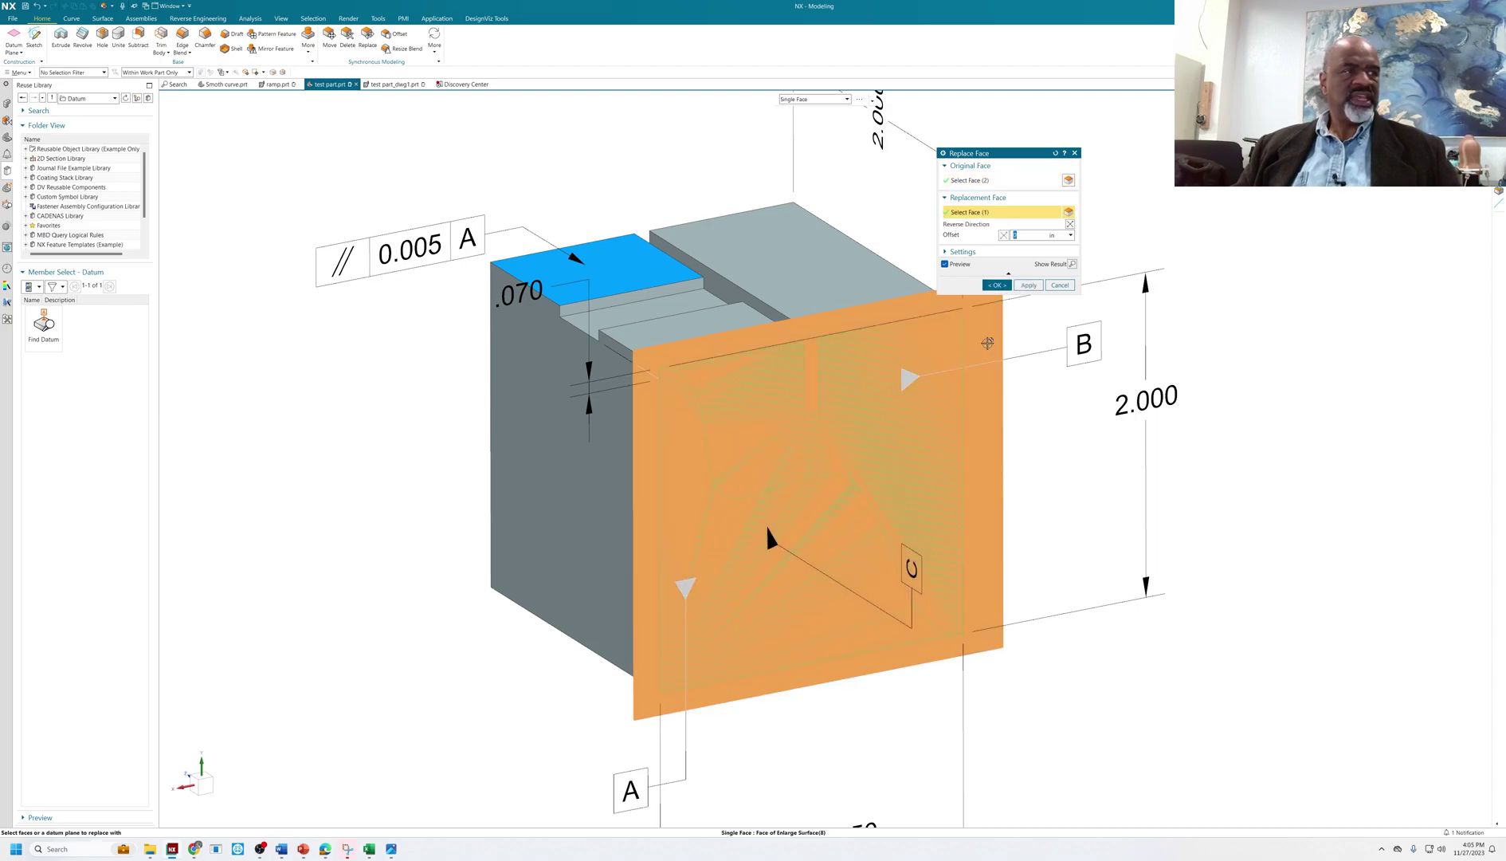
{"action": "left_click", "coordinate": [998, 285]}
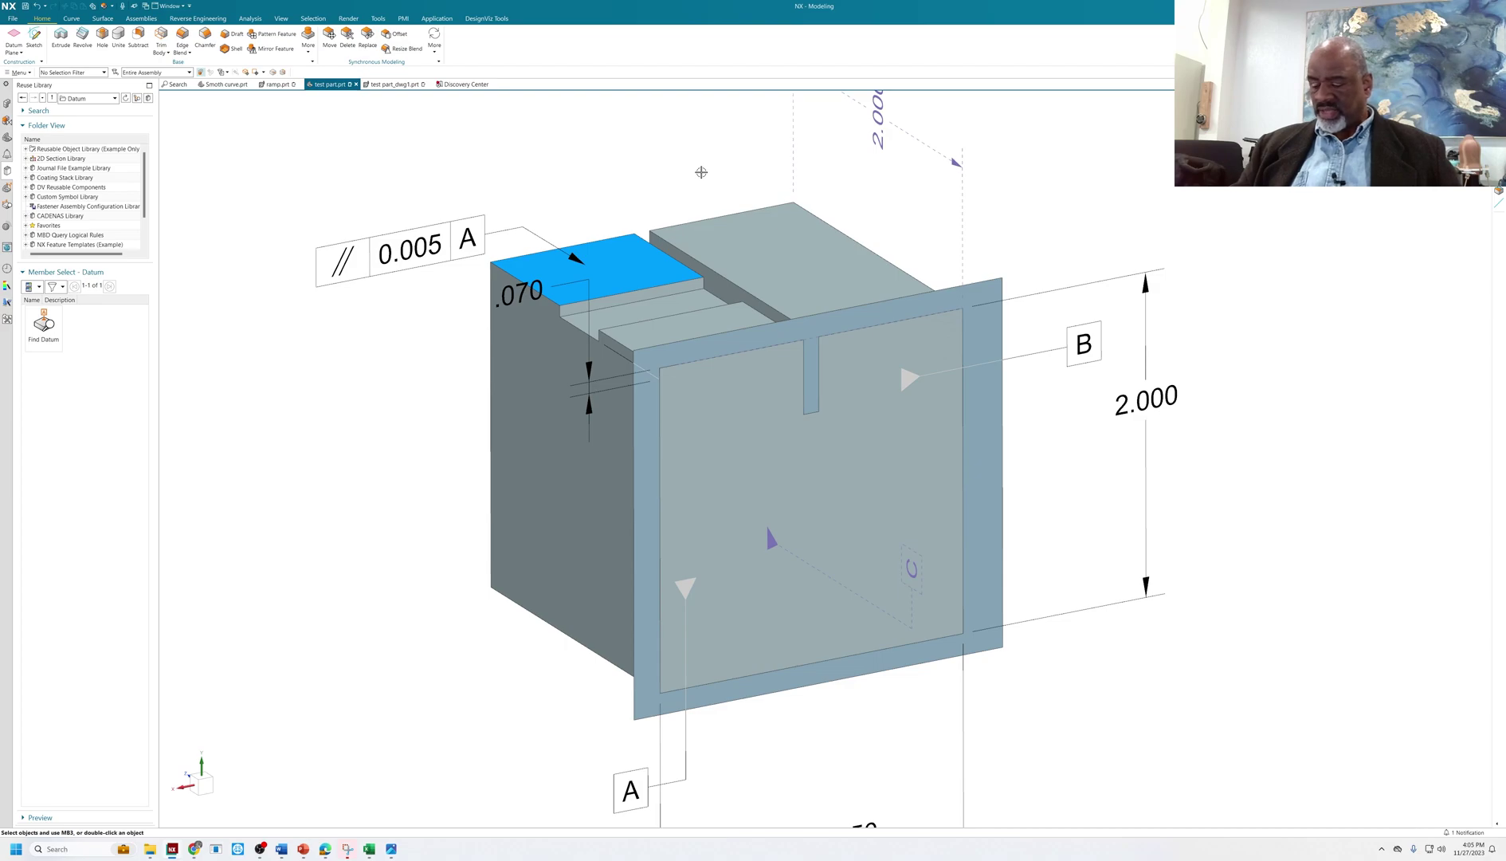
Step: Hide the enlarged surface sheet with Ctrl+B
{"action": "key", "text": "ctrl+b"}
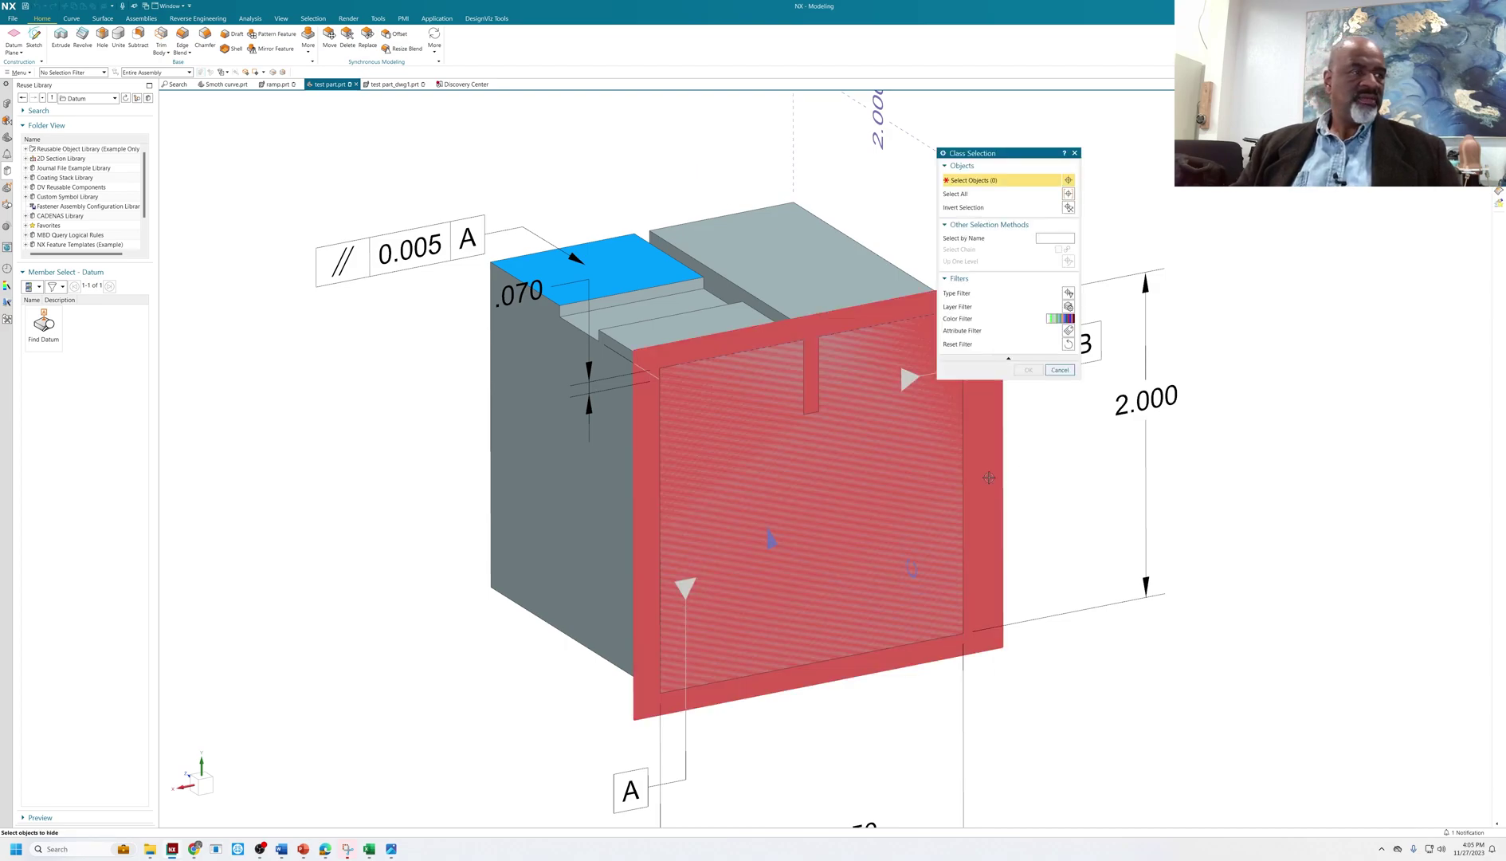
{"action": "left_click", "coordinate": [998, 391]}
{"action": "left_click", "coordinate": [1028, 370]}
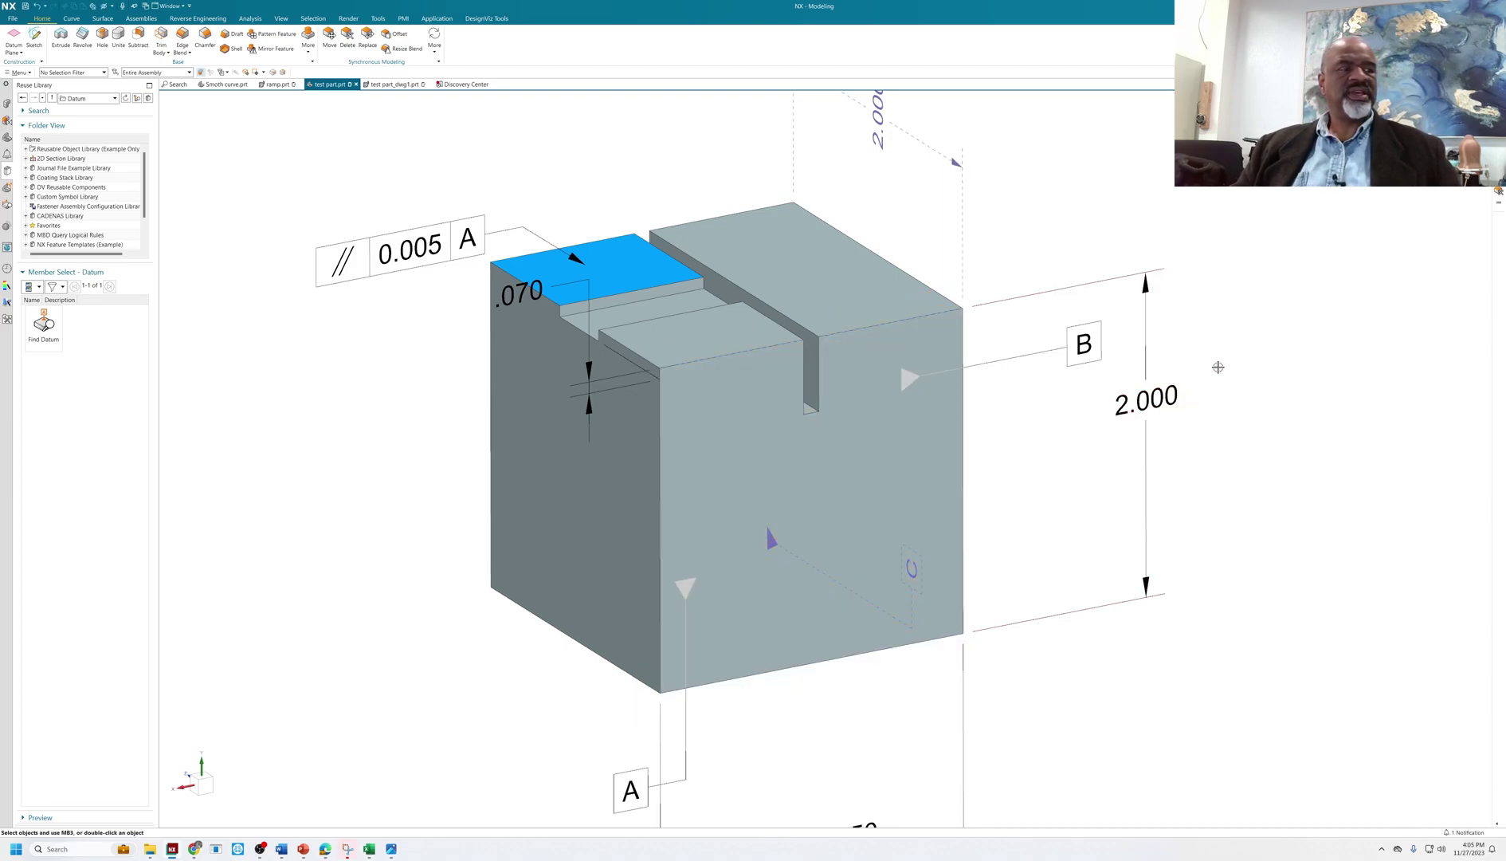
Step: Round the block's vertical front corner edge with a 0.4 radius edge blend
{"action": "mouse_move", "coordinate": [1218, 366]}
{"action": "middle_mouse_down"}
{"action": "mouse_move", "coordinate": [1164, 478]}
{"action": "mouse_move", "coordinate": [1099, 390]}
{"action": "mouse_move", "coordinate": [1178, 353]}
{"action": "mouse_move", "coordinate": [1214, 420]}
{"action": "mouse_move", "coordinate": [1328, 394]}
{"action": "mouse_move", "coordinate": [1340, 412]}
{"action": "mouse_move", "coordinate": [1278, 404]}
{"action": "mouse_move", "coordinate": [1346, 380]}
{"action": "mouse_move", "coordinate": [1368, 403]}
{"action": "mouse_move", "coordinate": [1277, 454]}
{"action": "mouse_move", "coordinate": [1143, 434]}
{"action": "mouse_move", "coordinate": [1137, 468]}
{"action": "mouse_move", "coordinate": [1089, 358]}
{"action": "mouse_move", "coordinate": [964, 393]}
{"action": "middle_mouse_up"}
{"action": "key", "text": "Home"}
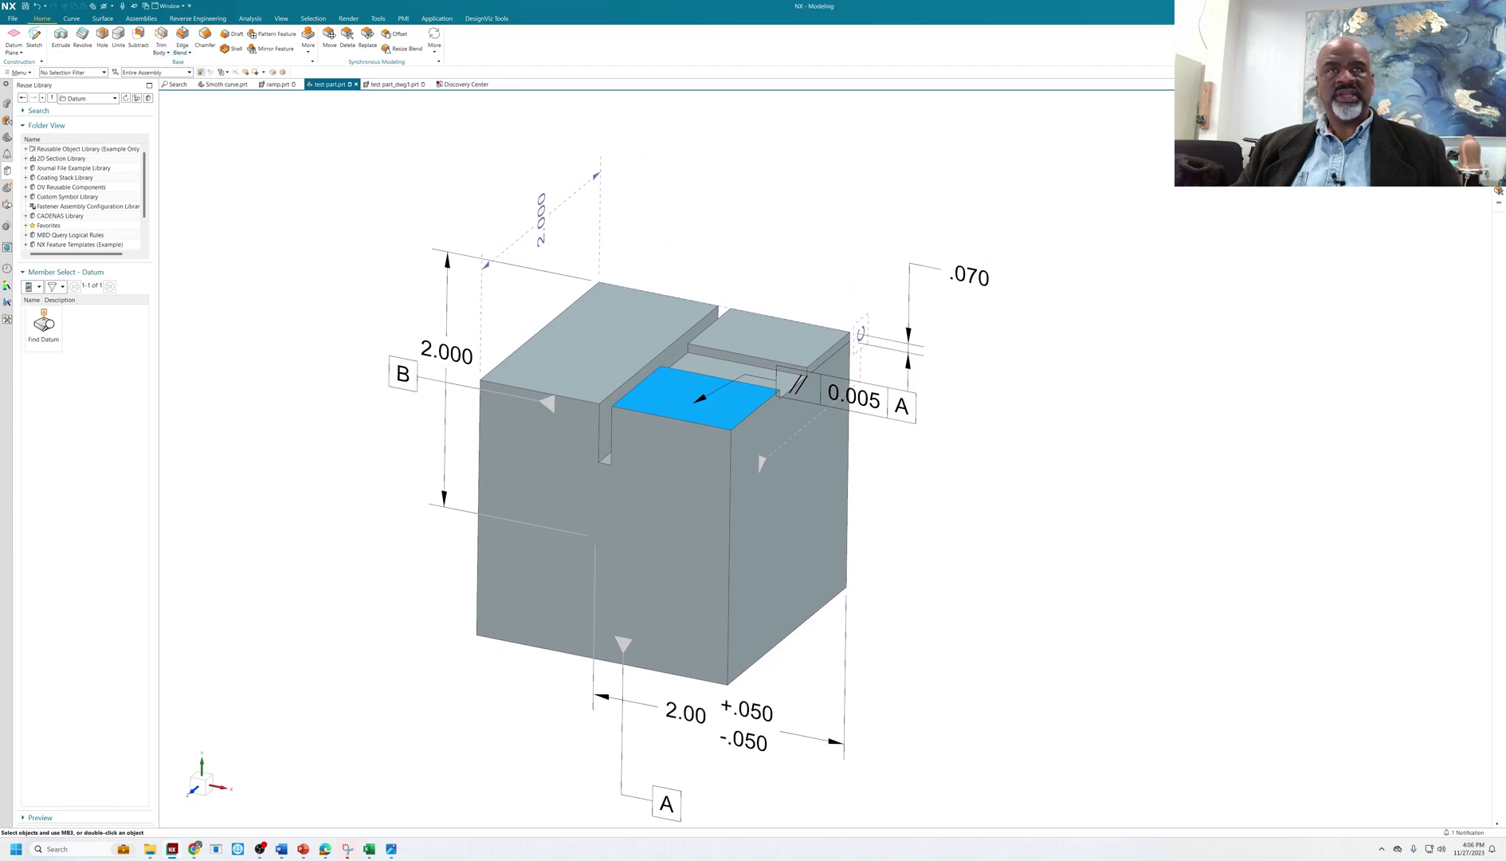
{"action": "left_click", "coordinate": [182, 39]}
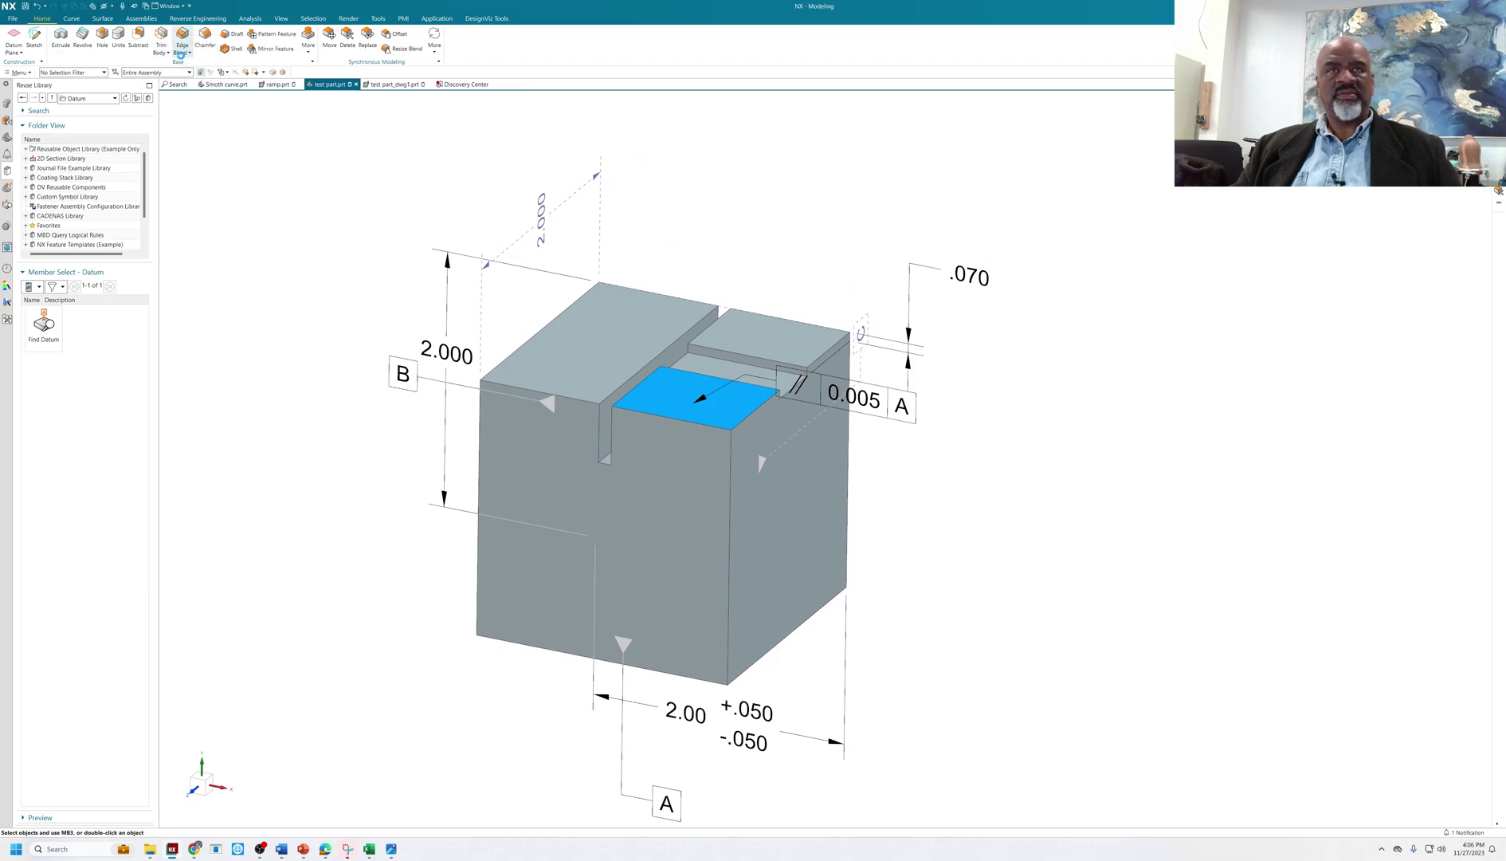
{"action": "left_click", "coordinate": [730, 452]}
{"action": "left_click_drag", "start_coordinate": [732, 542], "coordinate": [677, 544]}
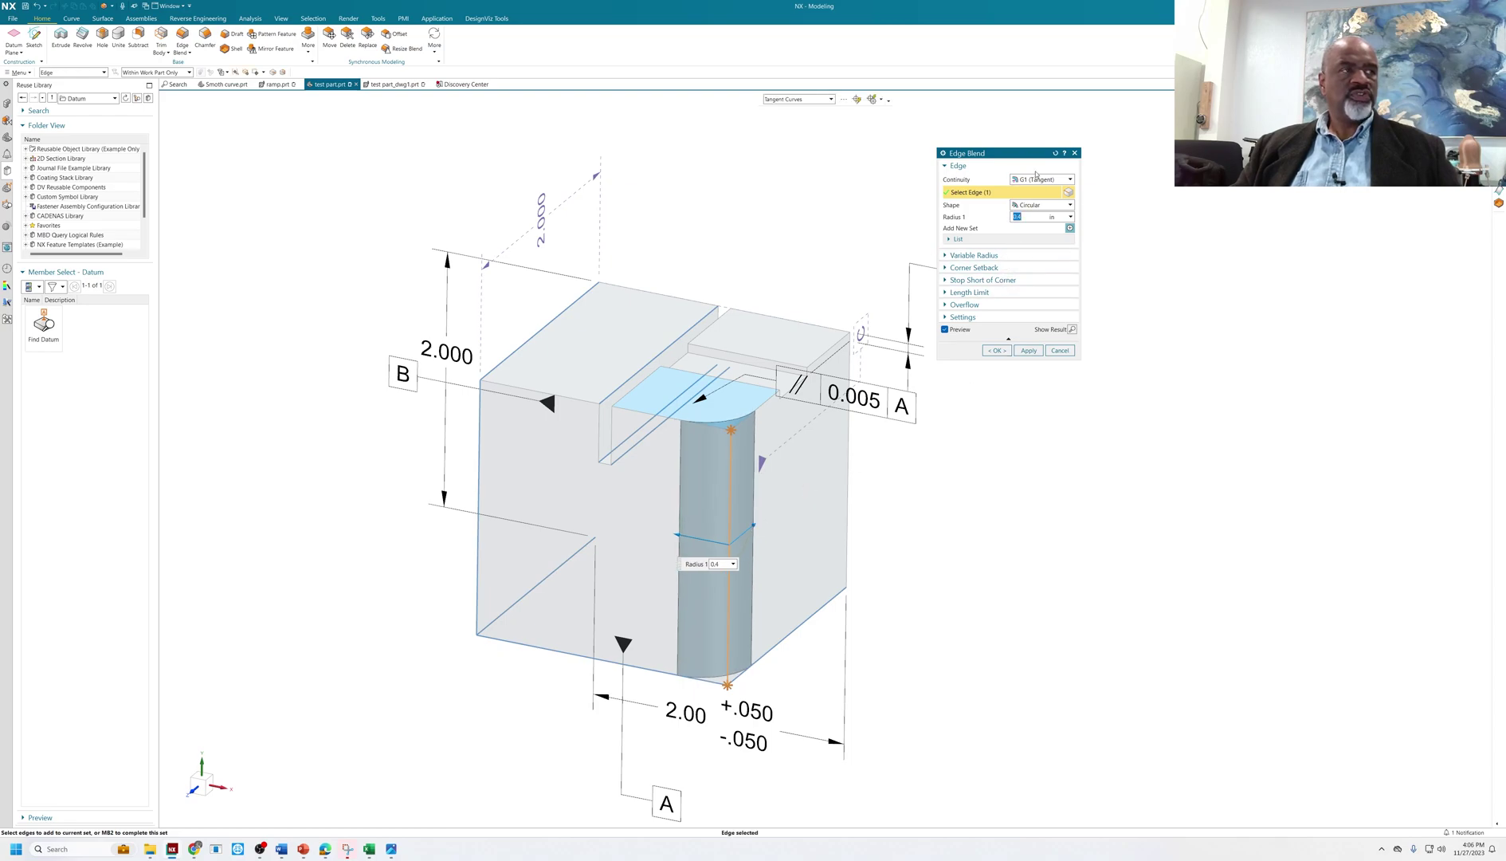
{"action": "left_click", "coordinate": [997, 351]}
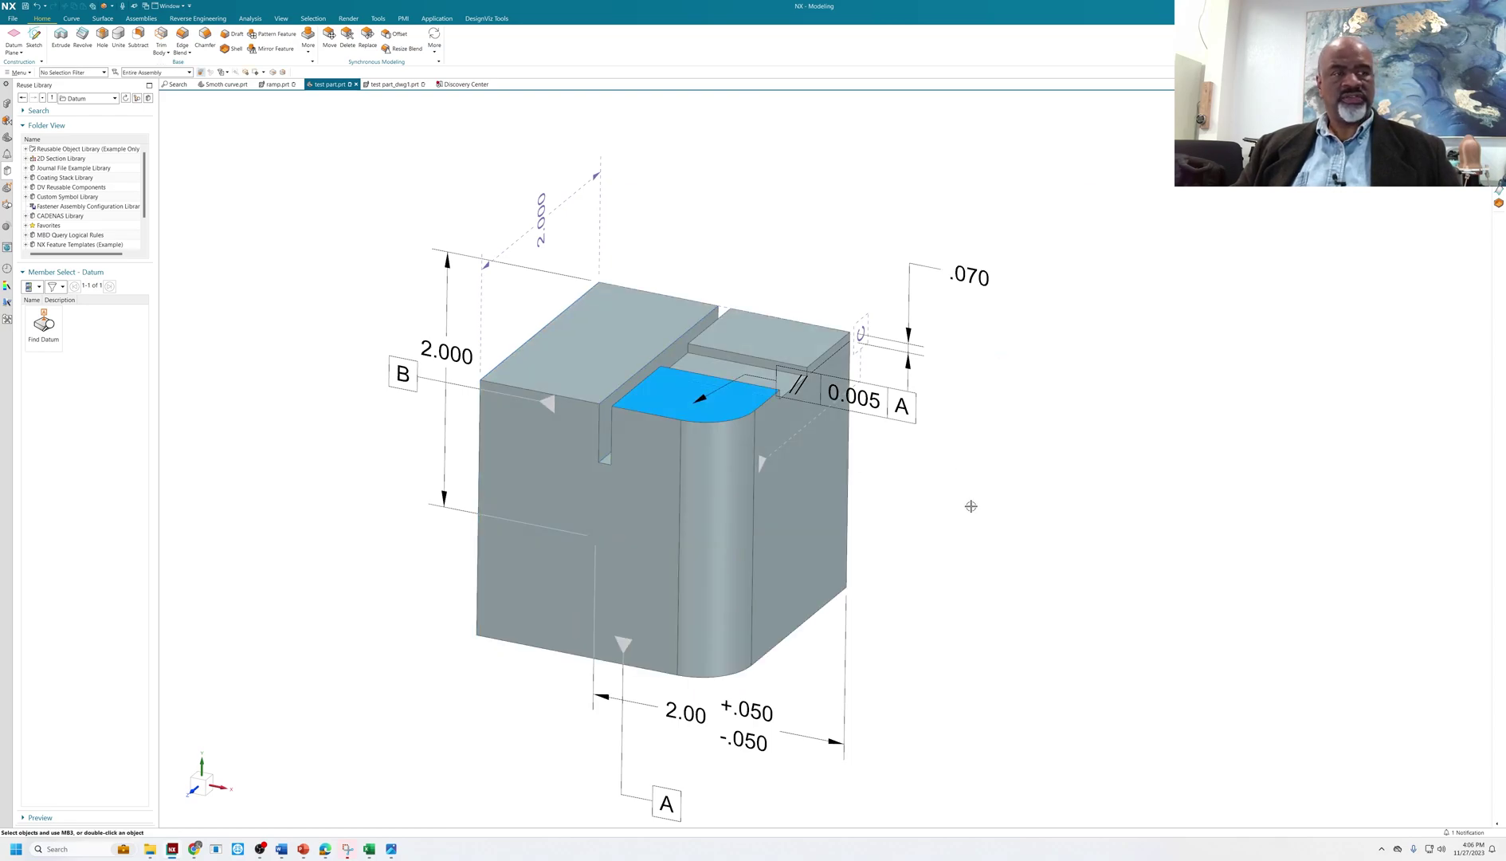
Step: Orbit around the newly rounded corner and bring up the Surface, then Analysis, ribbon tools
{"action": "mouse_move", "coordinate": [968, 504]}
{"action": "middle_mouse_down"}
{"action": "mouse_move", "coordinate": [880, 353]}
{"action": "mouse_move", "coordinate": [924, 471]}
{"action": "mouse_move", "coordinate": [920, 431]}
{"action": "mouse_move", "coordinate": [982, 447]}
{"action": "mouse_move", "coordinate": [941, 474]}
{"action": "mouse_move", "coordinate": [891, 441]}
{"action": "mouse_move", "coordinate": [888, 487]}
{"action": "mouse_move", "coordinate": [898, 461]}
{"action": "middle_mouse_up"}
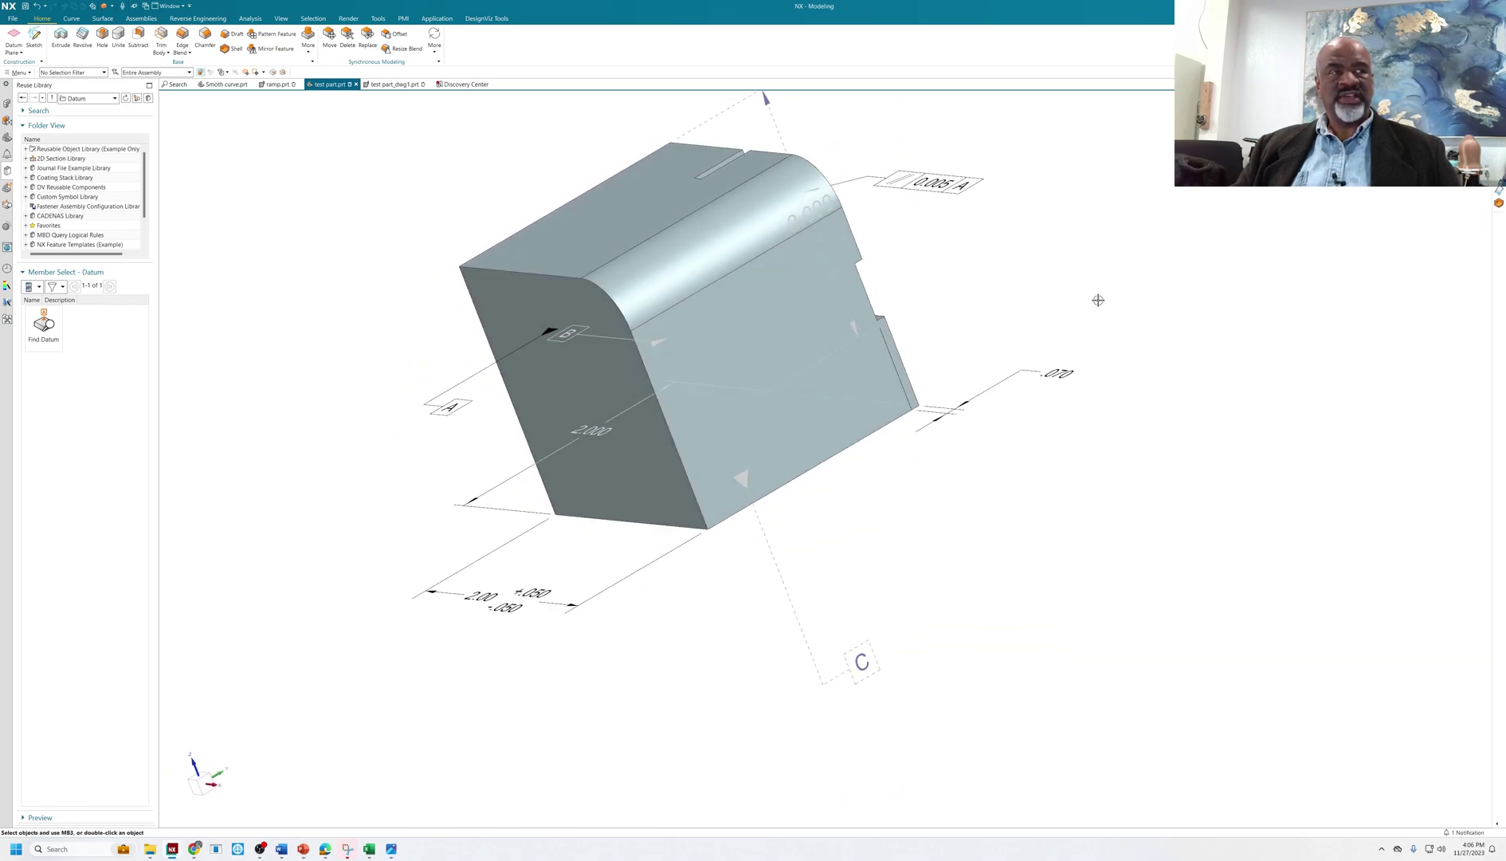
{"action": "middle_click_drag", "start_coordinate": [1042, 235], "coordinate": [875, 403]}
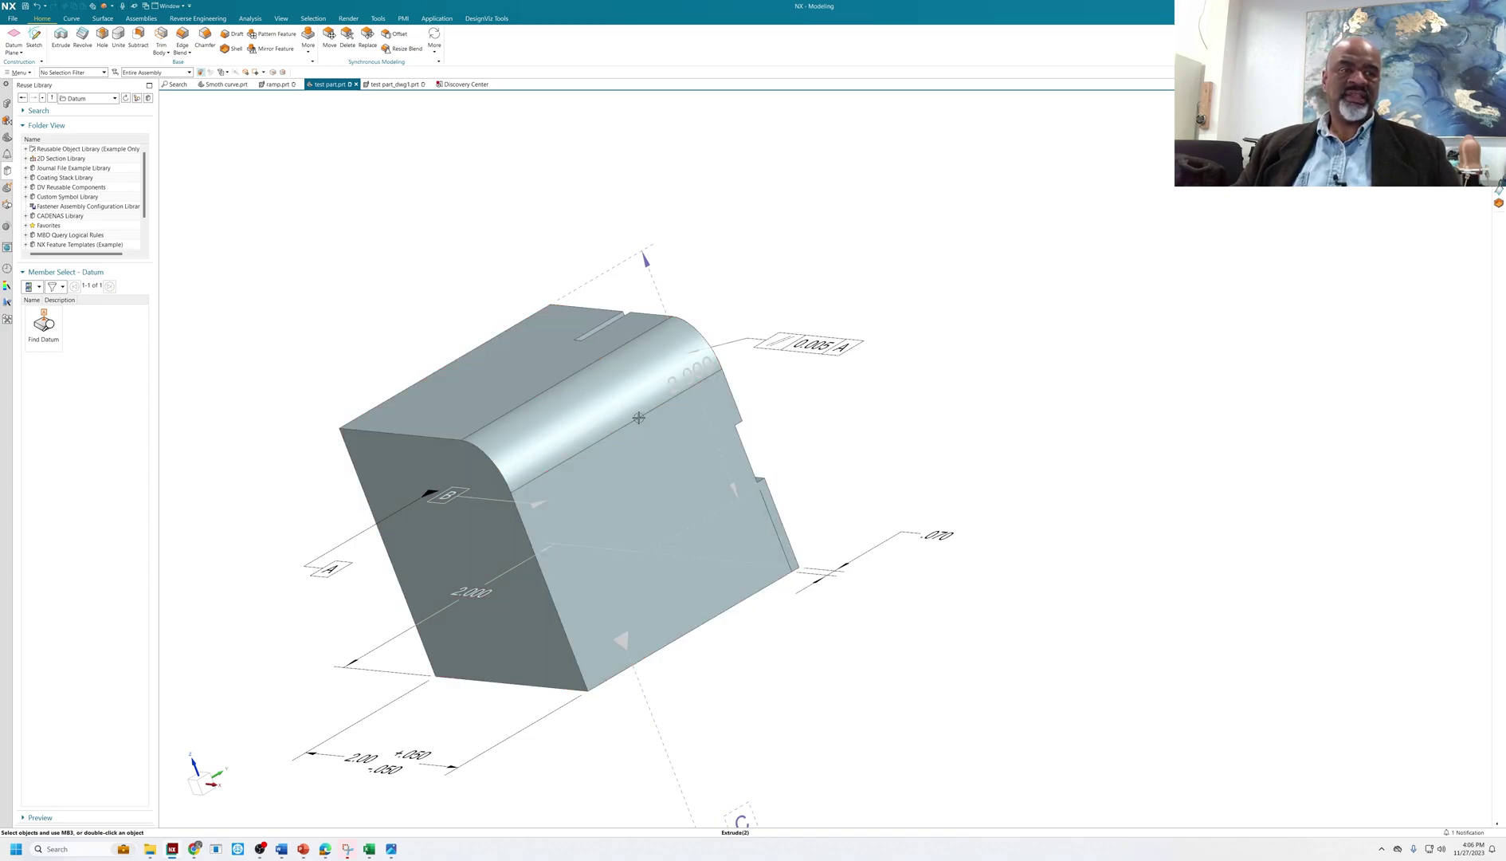
{"action": "middle_click_drag", "start_coordinate": [822, 403], "coordinate": [709, 226]}
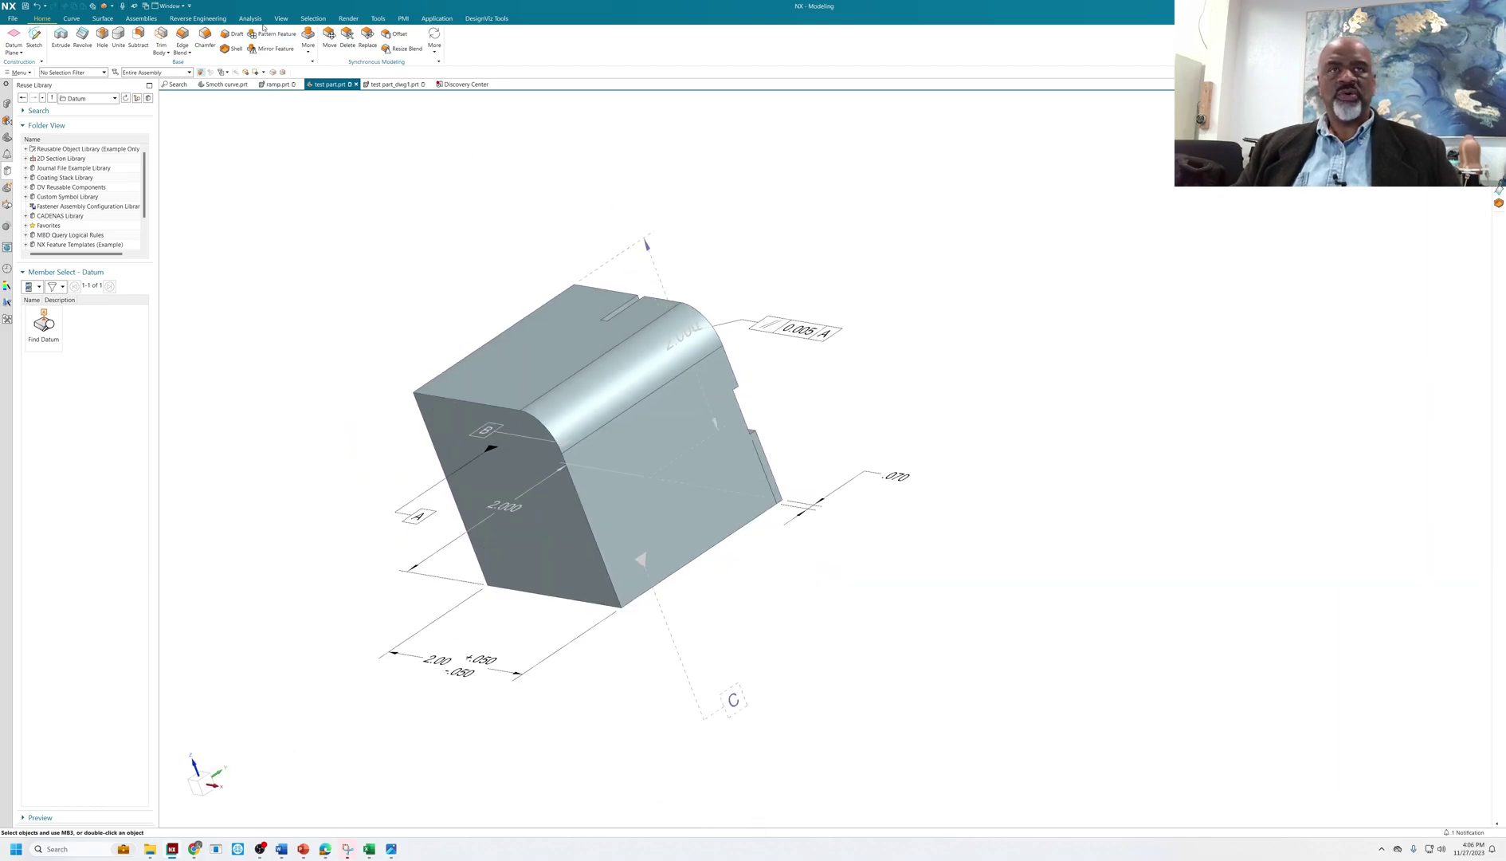
{"action": "left_click", "coordinate": [102, 18]}
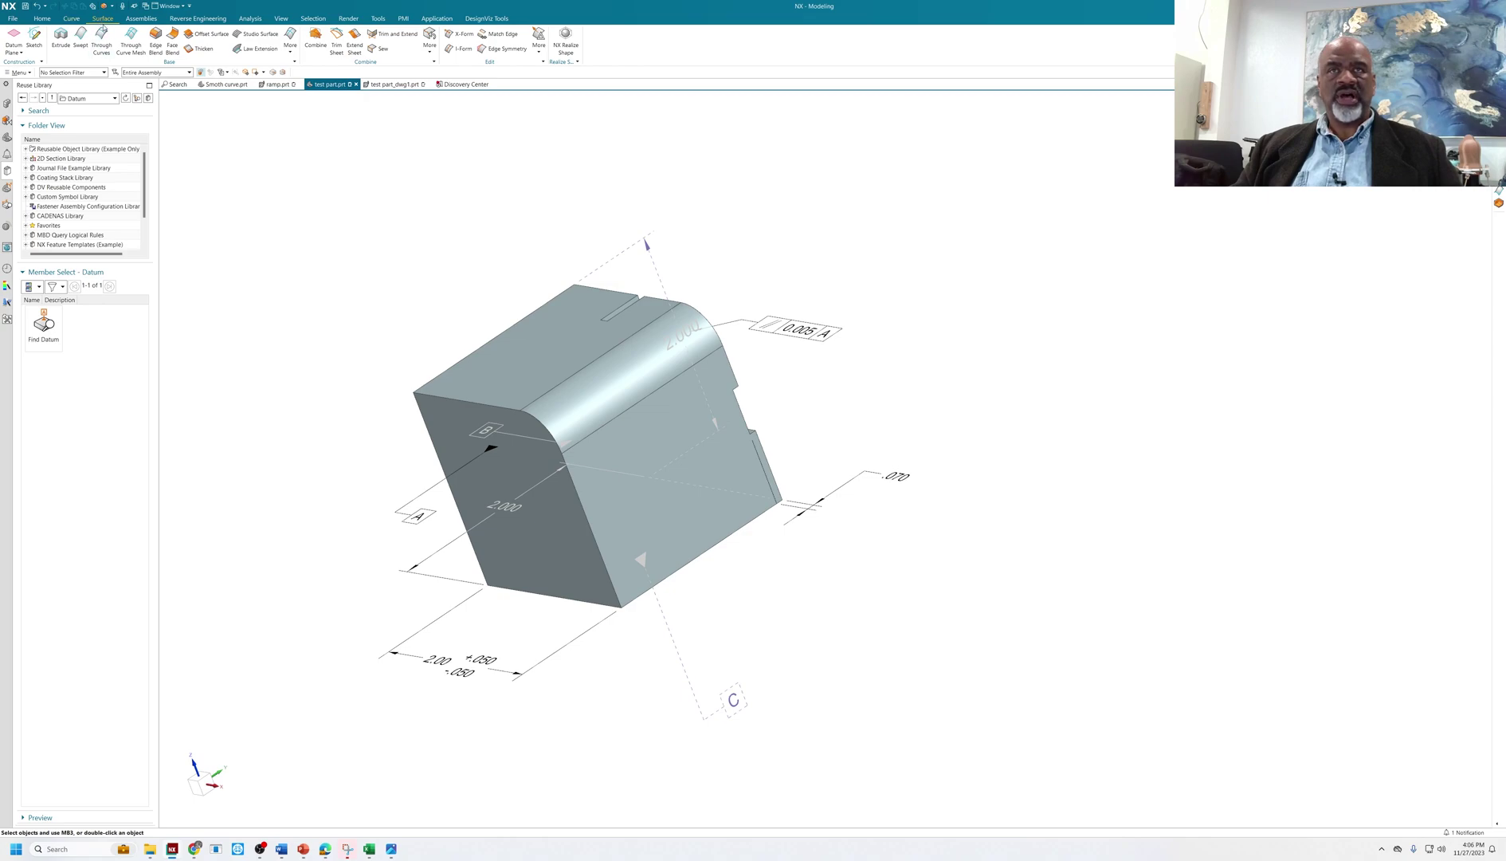
{"action": "left_click", "coordinate": [250, 20]}
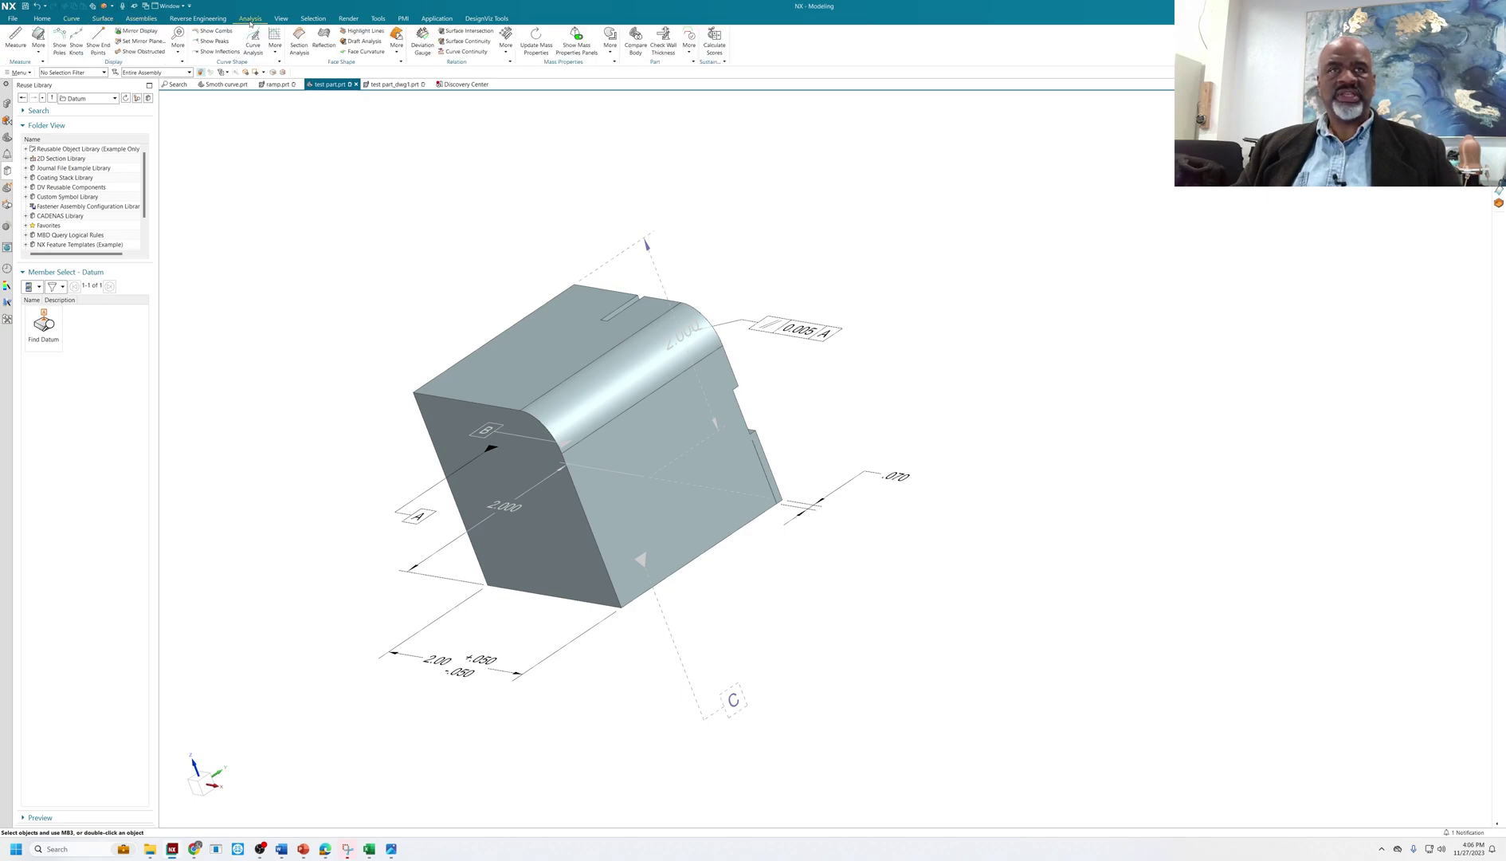
Step: Run Section Analysis on the rounded and adjoining faces, inspect the curvature combs, then close it
{"action": "left_click", "coordinate": [299, 40]}
{"action": "left_click", "coordinate": [598, 370]}
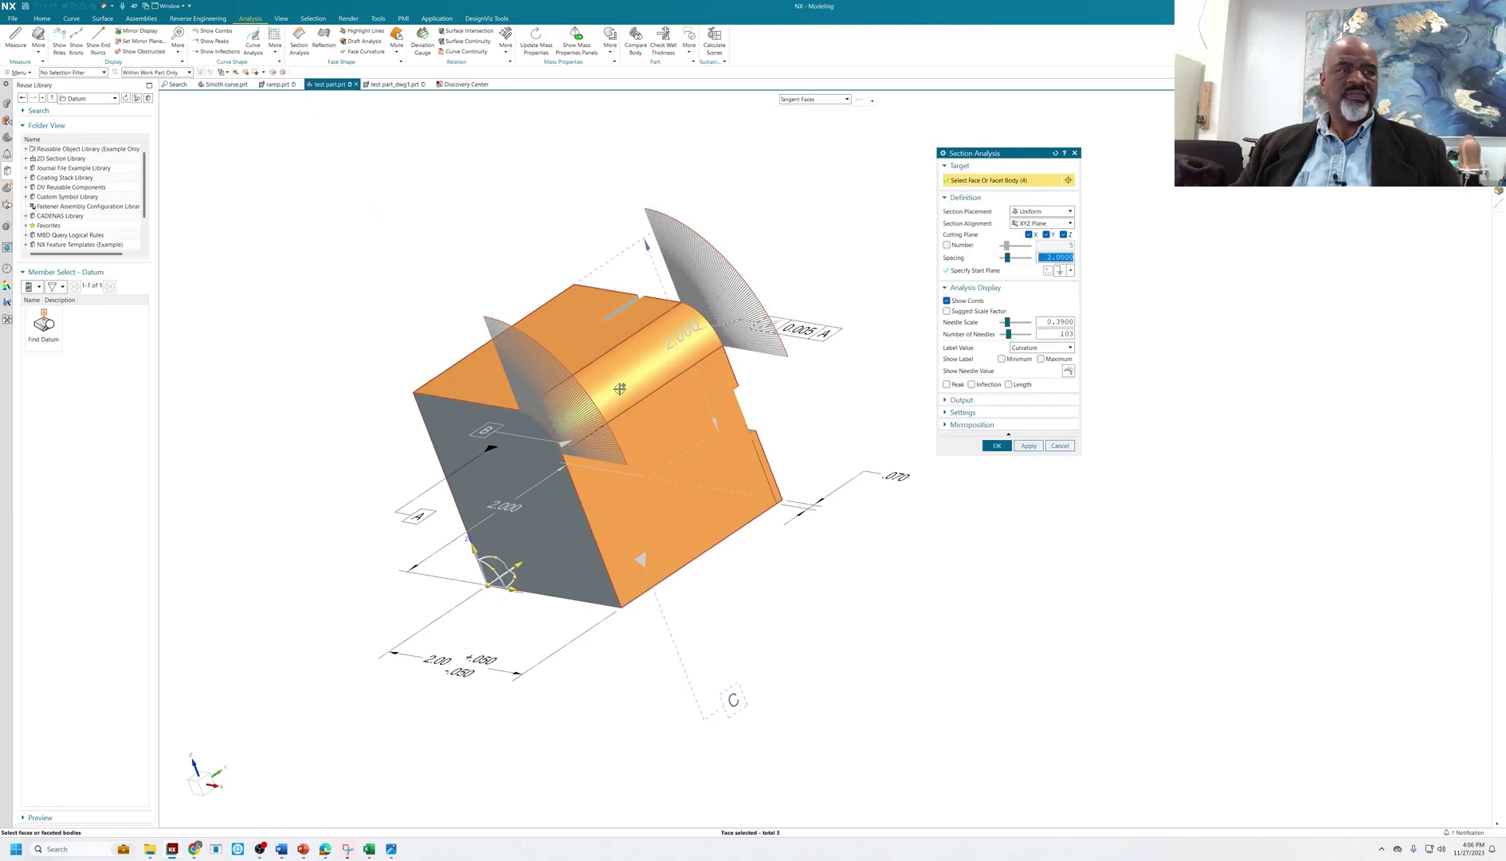
{"action": "middle_click_drag", "start_coordinate": [796, 589], "coordinate": [877, 548]}
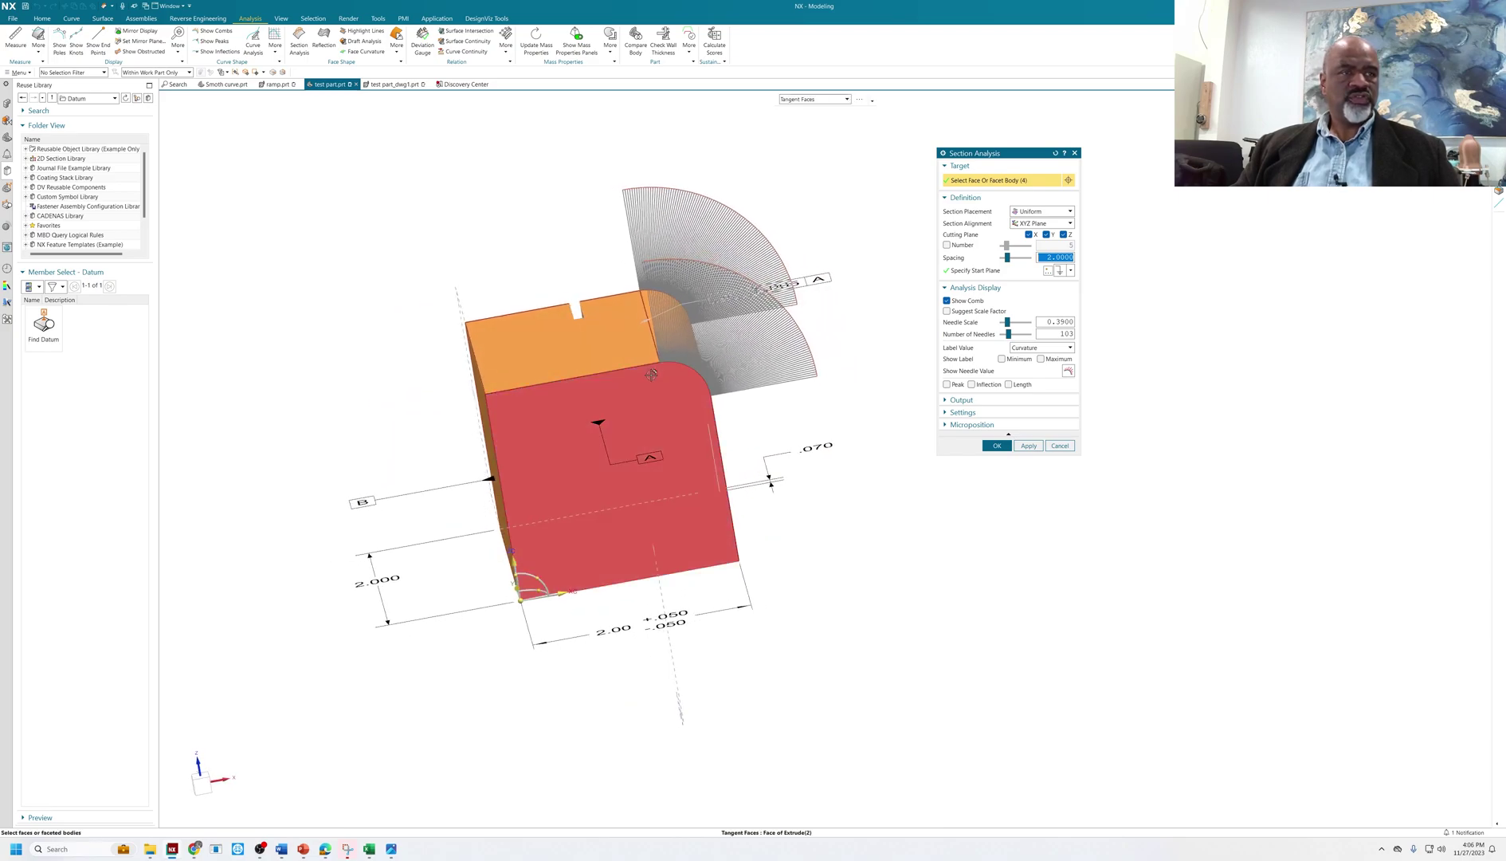
{"action": "middle_click_drag", "start_coordinate": [799, 420], "coordinate": [722, 383]}
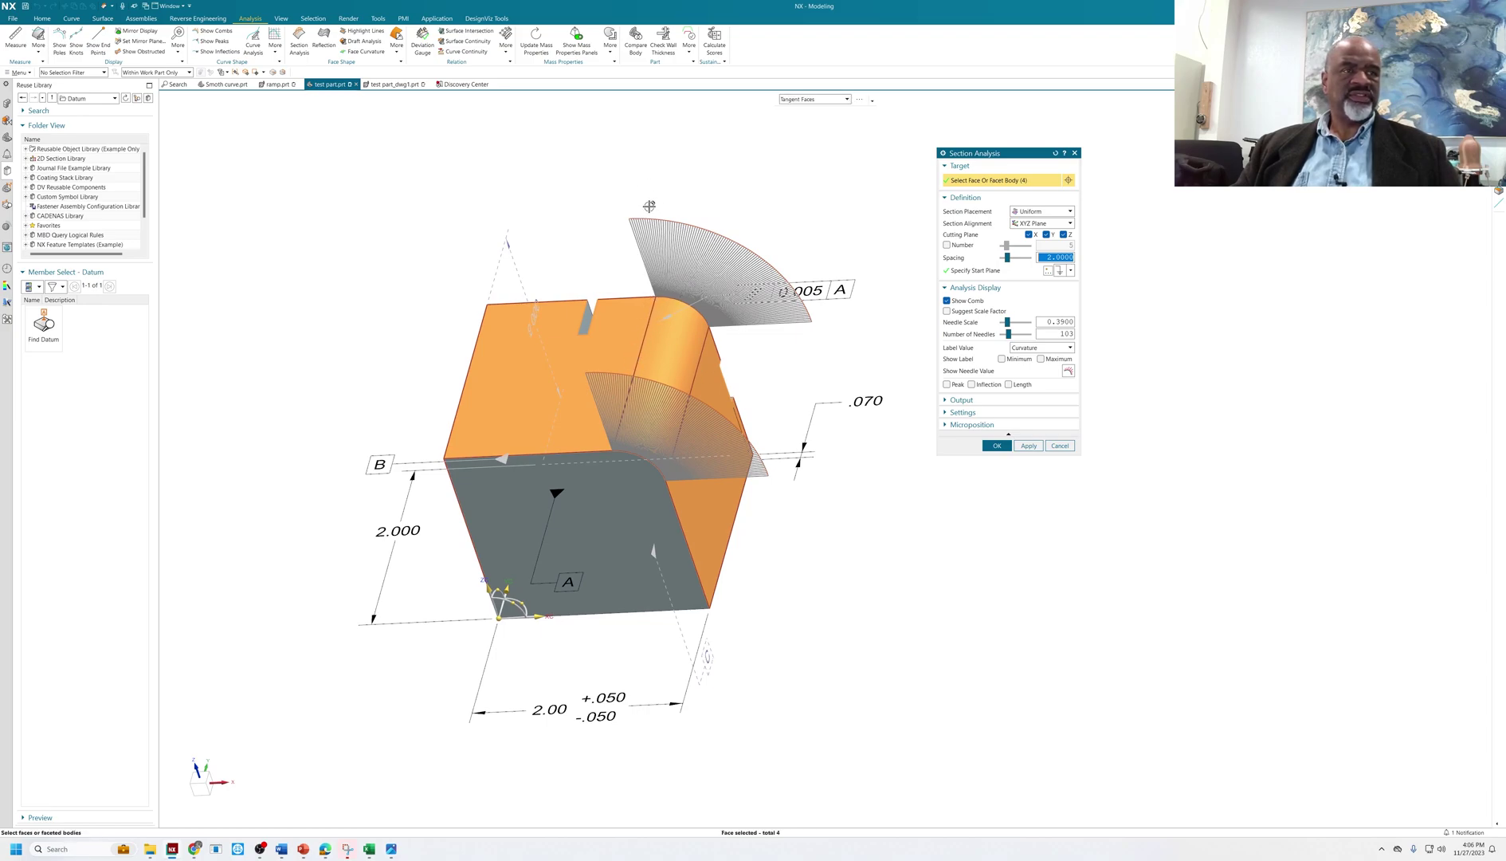
{"action": "middle_click_drag", "start_coordinate": [833, 371], "coordinate": [634, 331]}
{"action": "middle_click_drag", "start_coordinate": [566, 281], "coordinate": [606, 309]}
{"action": "scroll", "coordinate": [633, 317], "scroll_direction": "up", "scroll_amount": 5}
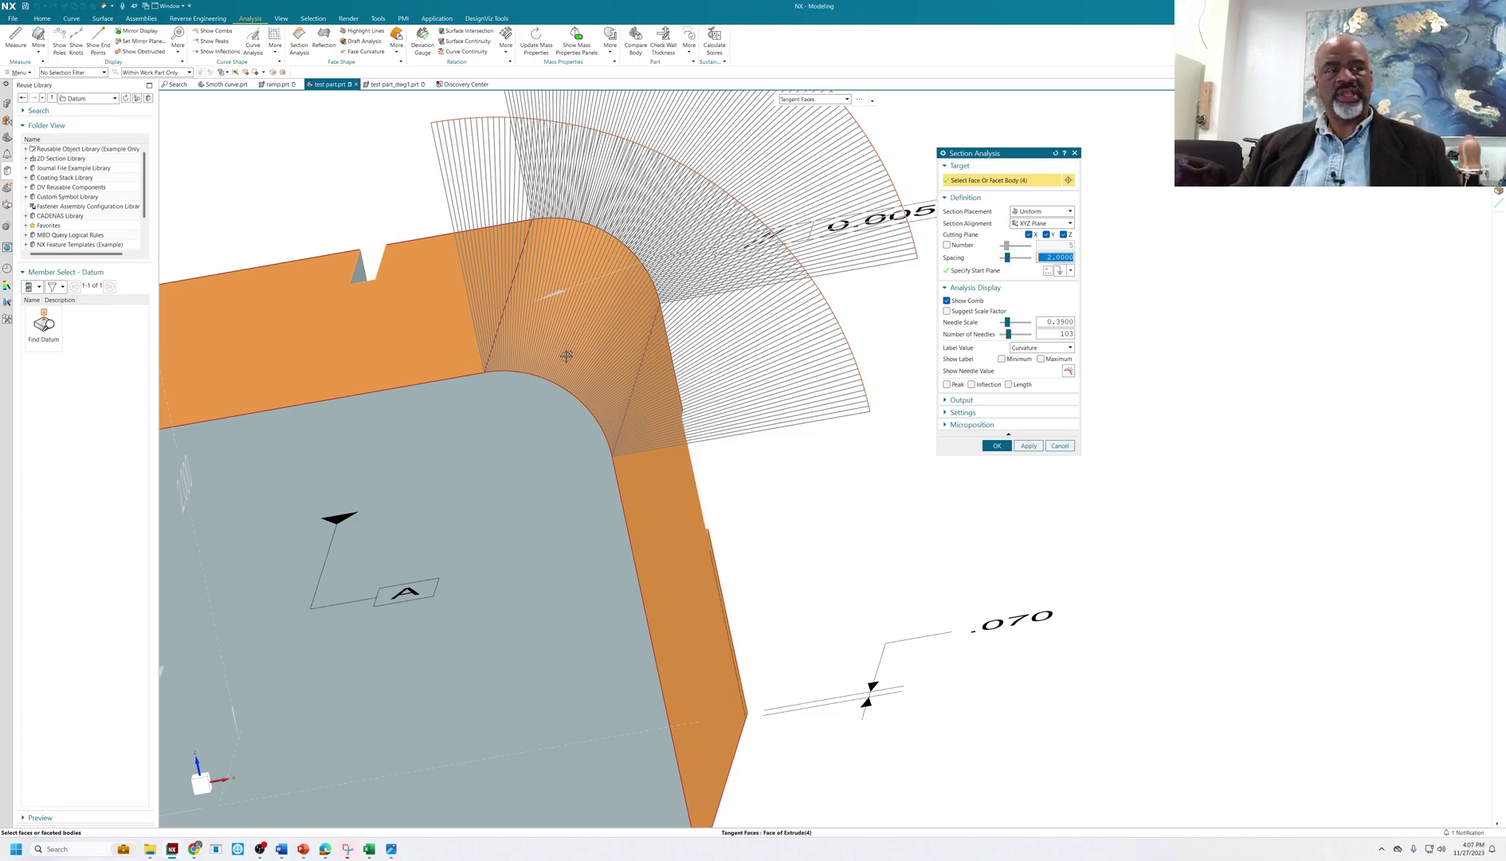
{"action": "key", "text": "ctrl+f"}
{"action": "middle_click_drag", "start_coordinate": [805, 445], "coordinate": [670, 450]}
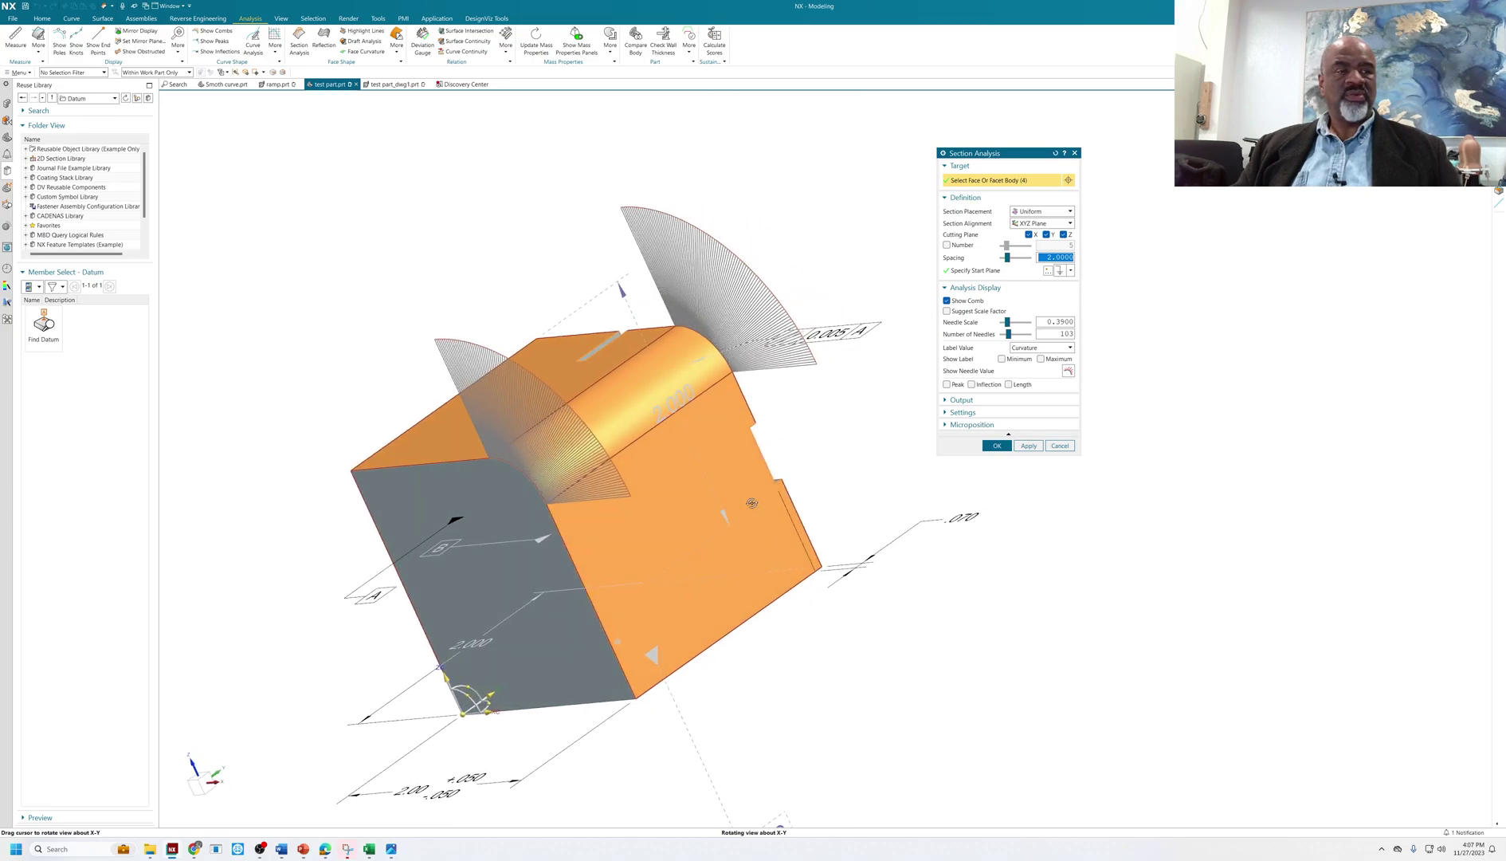
{"action": "left_click", "coordinate": [997, 445]}
Step: Blend the block's top edge with a G2 (Curvature) edge blend of radius 0.46
{"action": "middle_click_drag", "start_coordinate": [864, 272], "coordinate": [896, 266]}
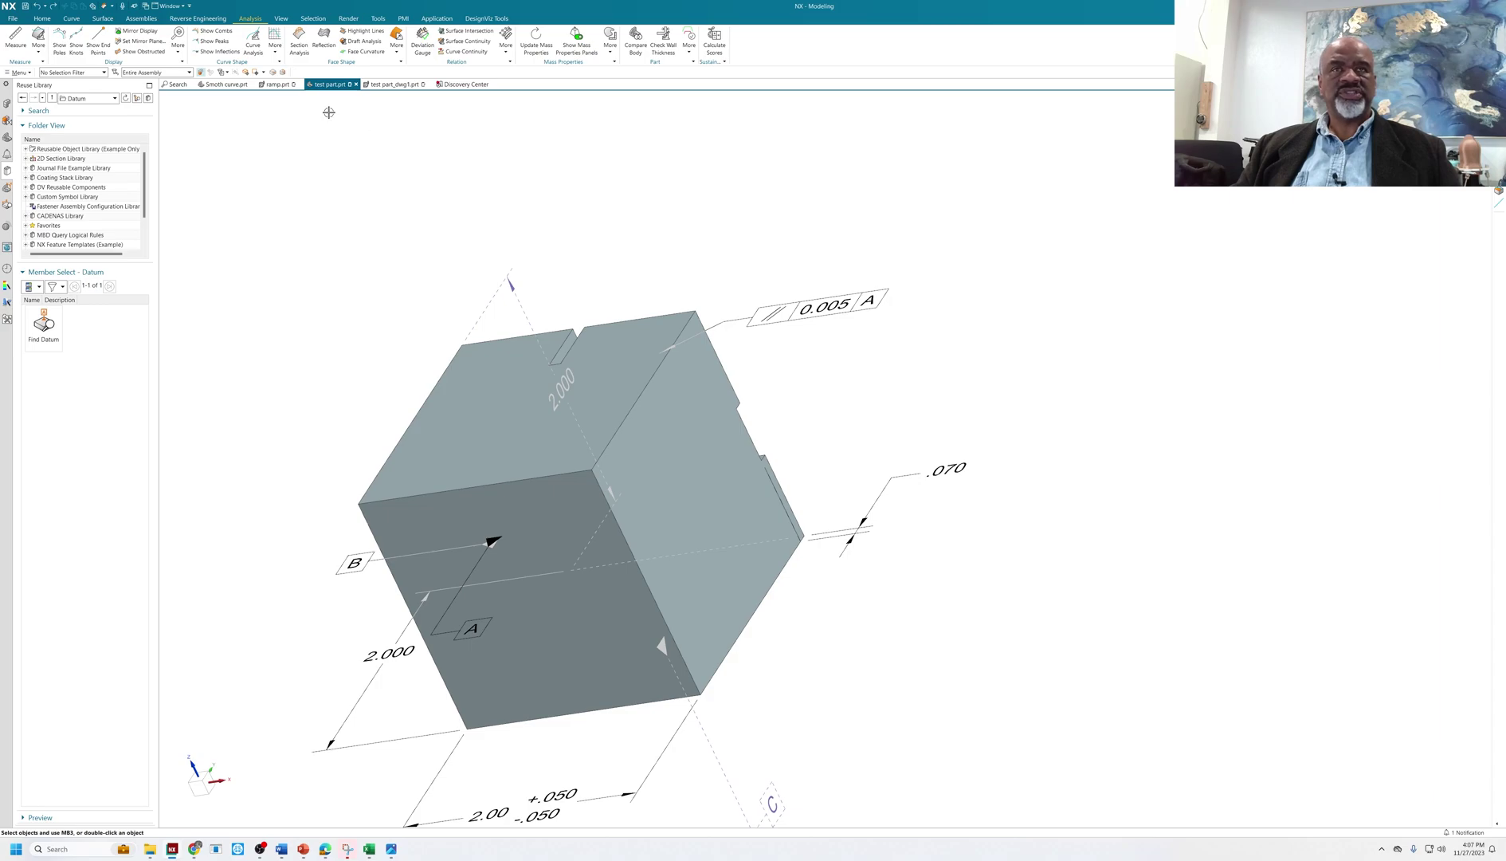
{"action": "left_click", "coordinate": [42, 20]}
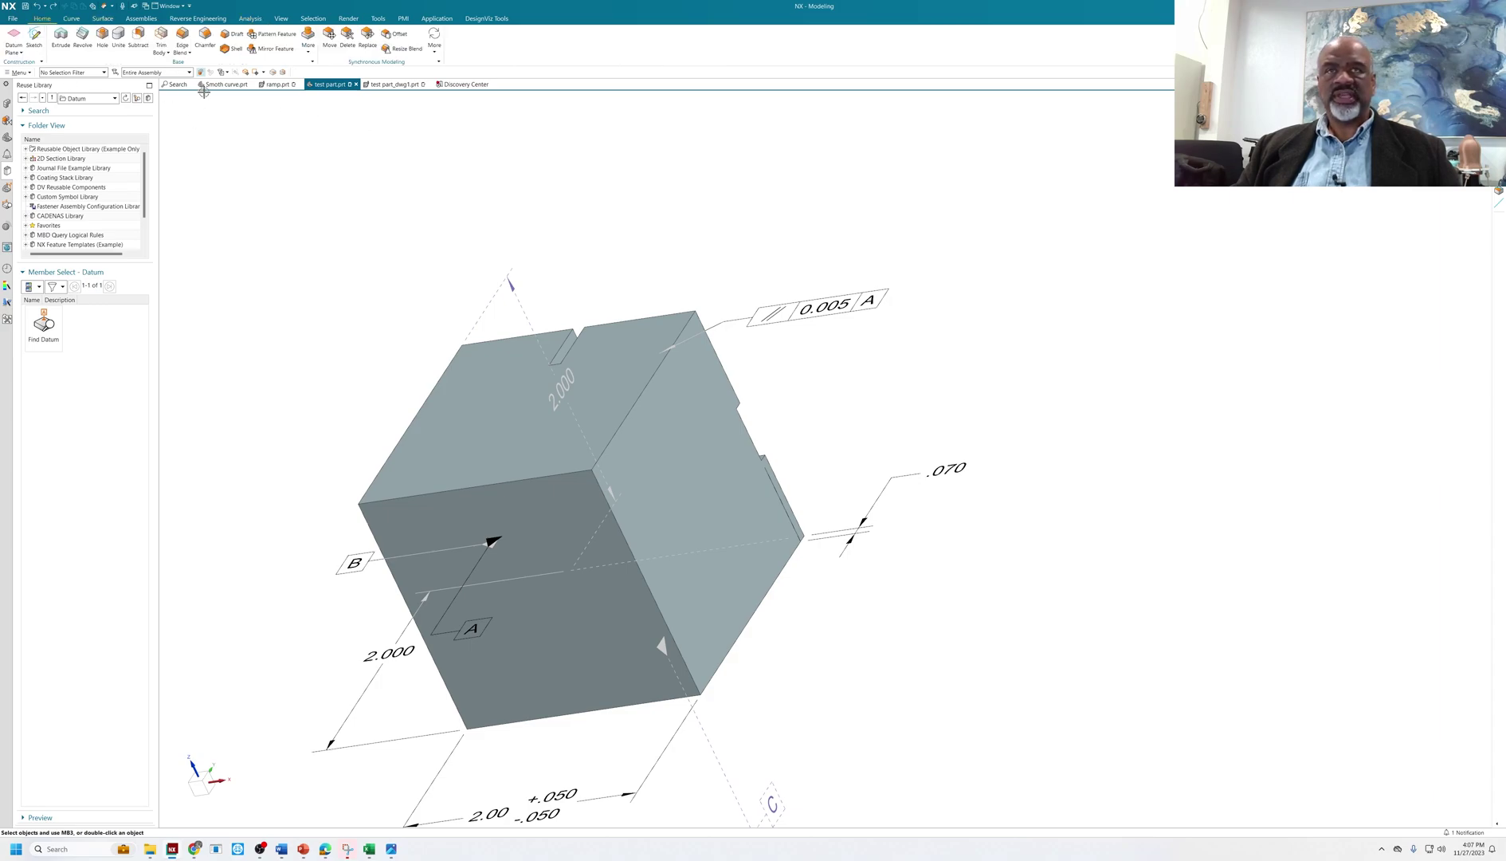
{"action": "left_click", "coordinate": [183, 36]}
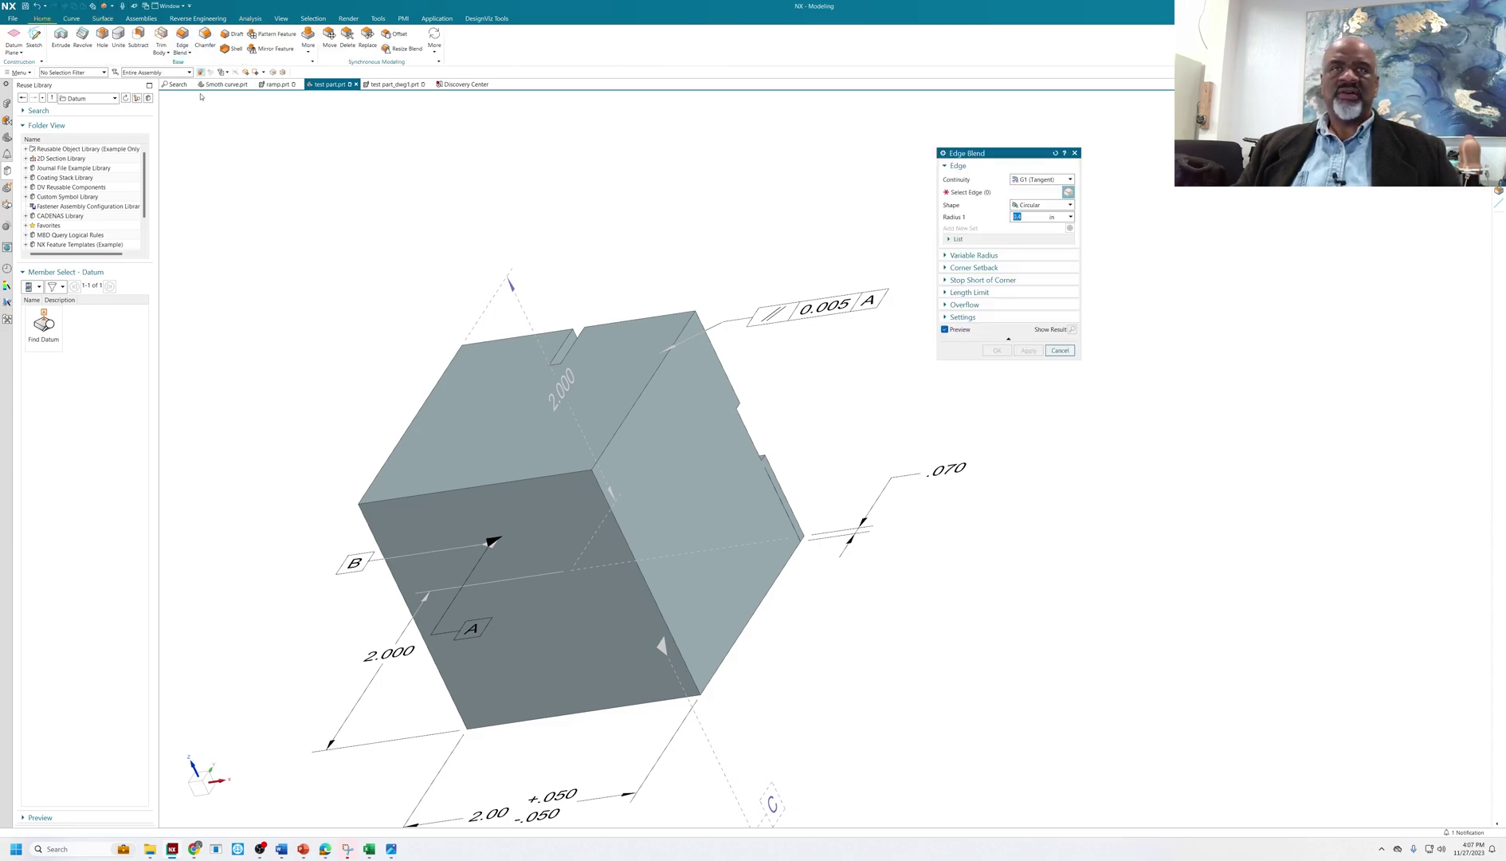
{"action": "left_click", "coordinate": [1048, 180]}
{"action": "left_click", "coordinate": [1041, 202]}
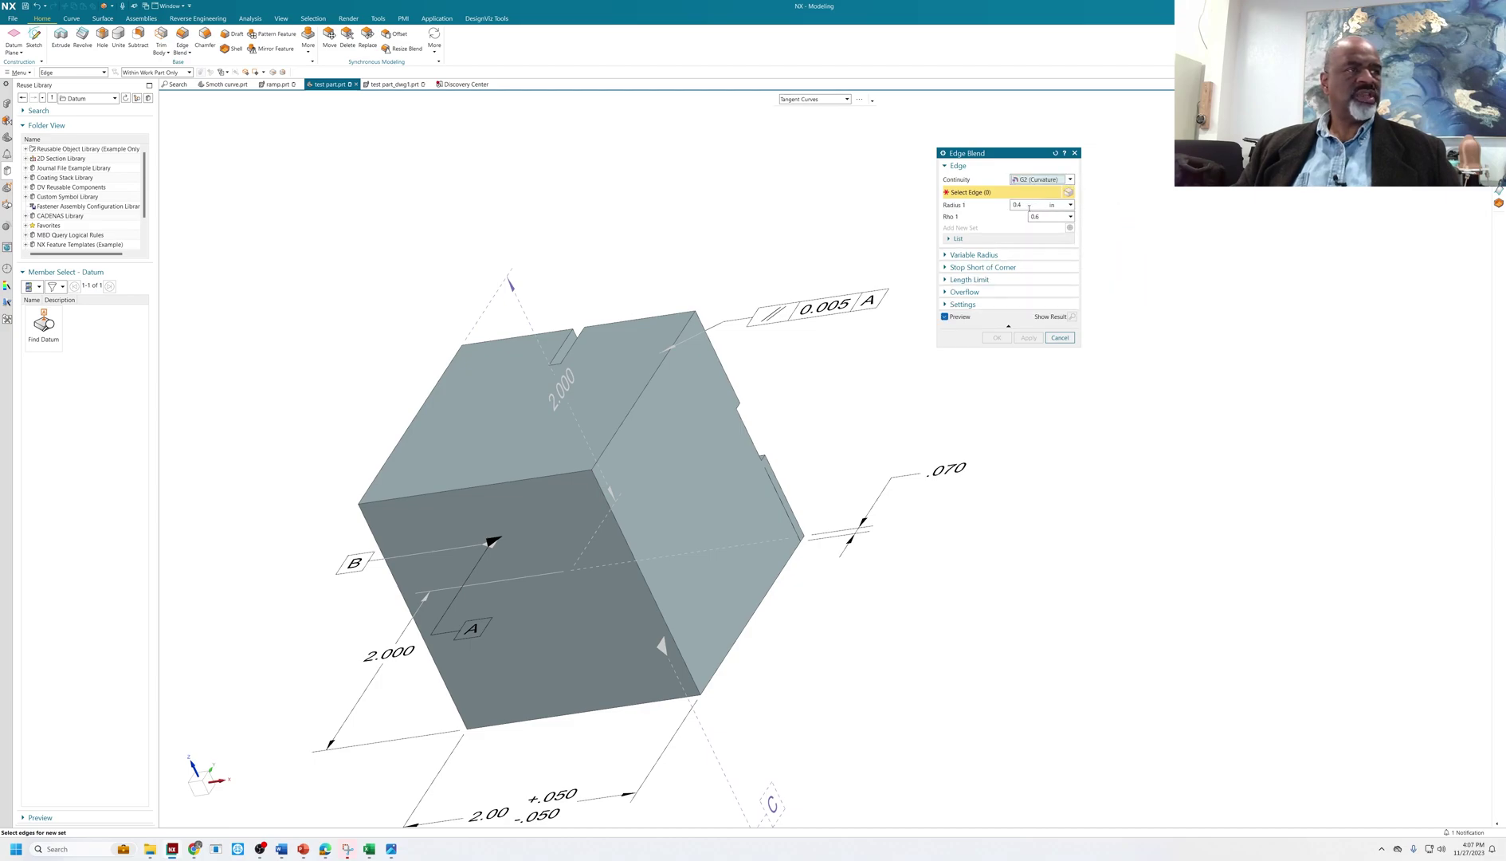
{"action": "left_click", "coordinate": [1029, 206]}
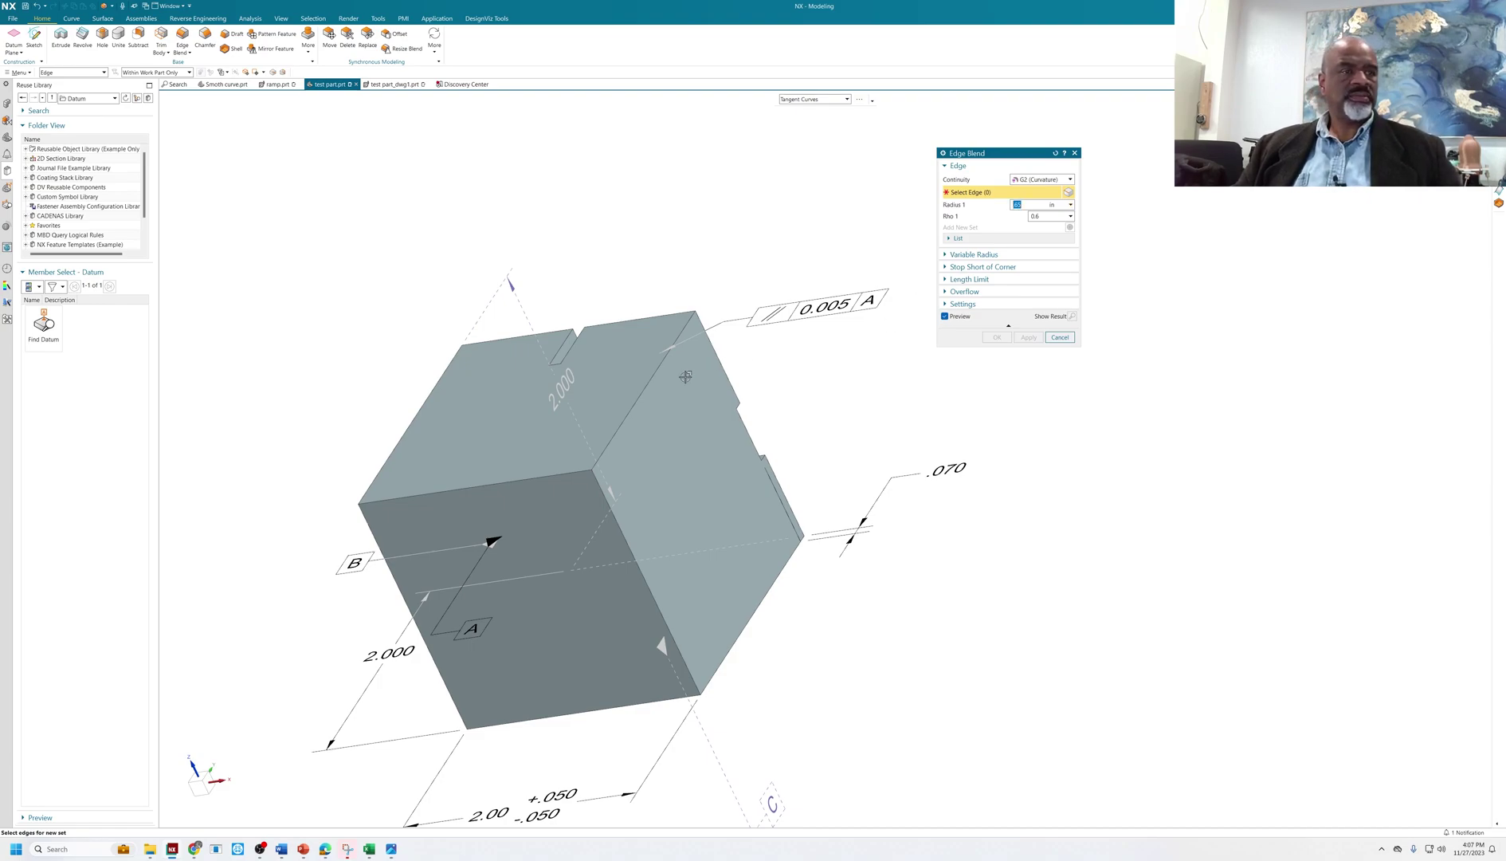
{"action": "left_click", "coordinate": [643, 386]}
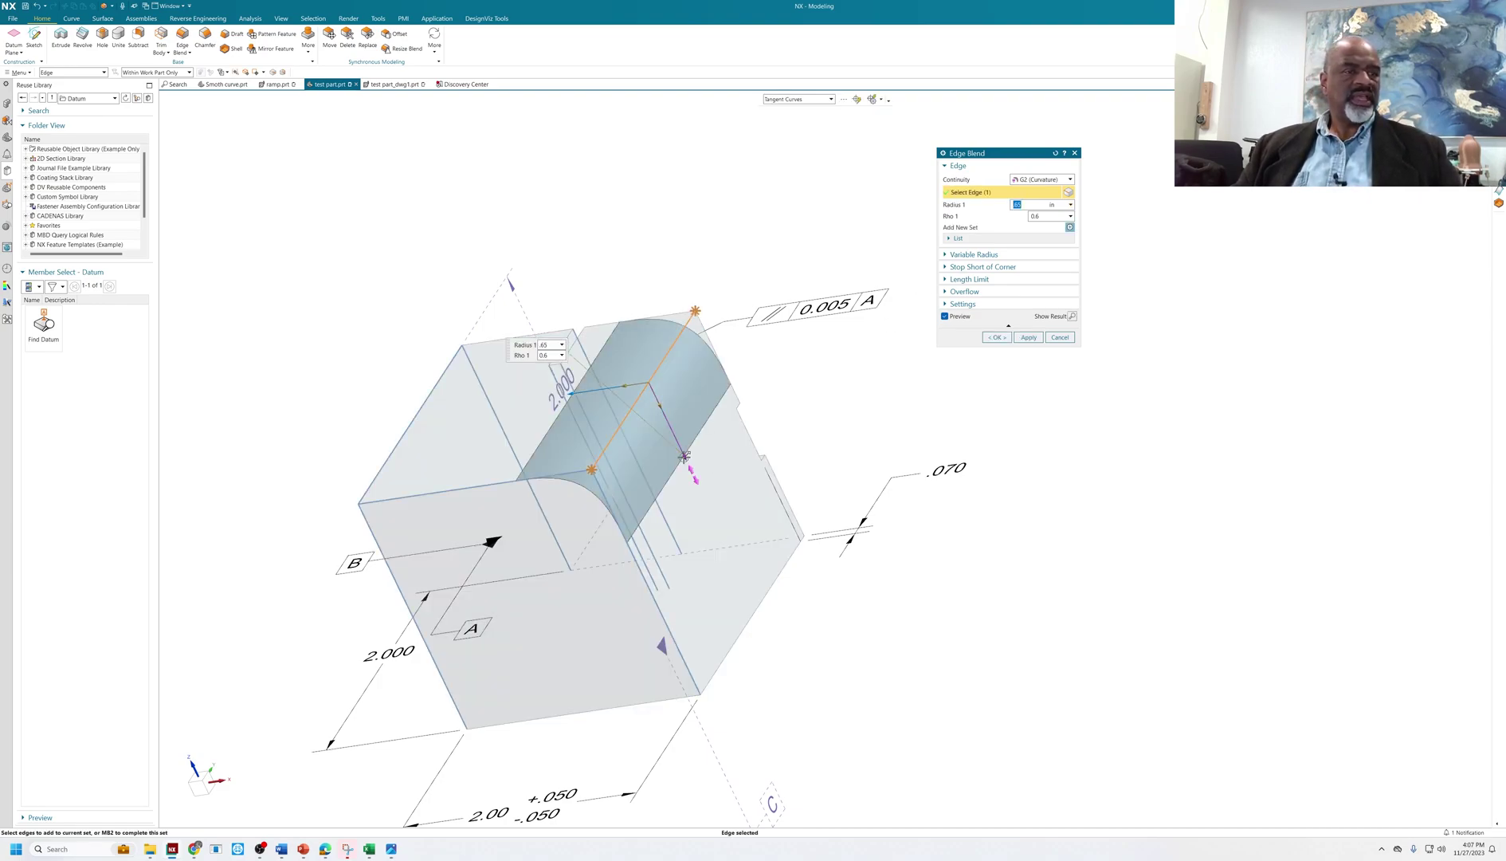
{"action": "left_click_drag", "start_coordinate": [684, 456], "coordinate": [674, 434]}
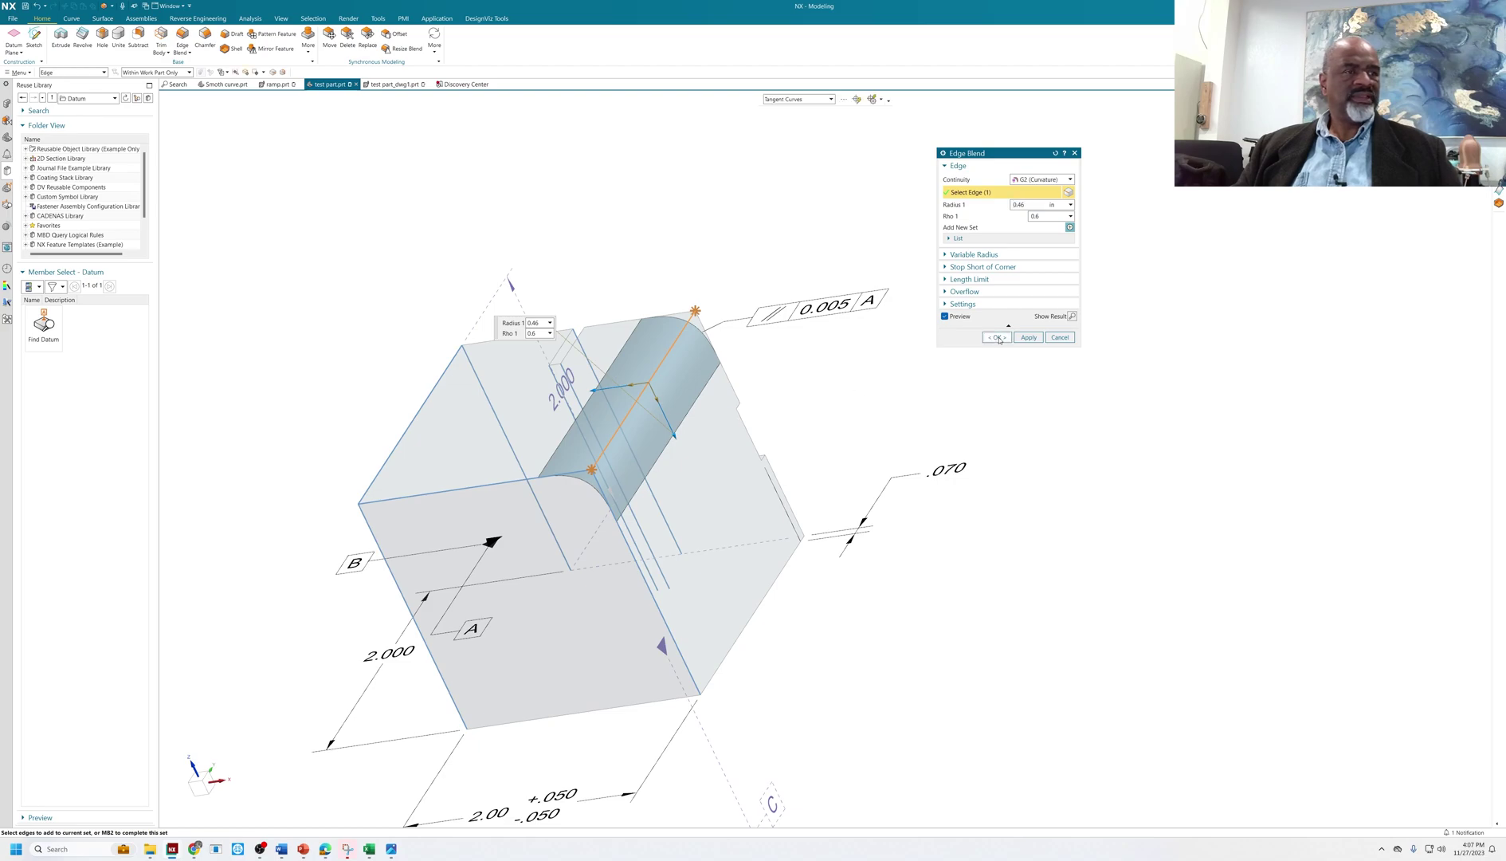
{"action": "left_click", "coordinate": [997, 337]}
{"action": "mouse_move", "coordinate": [767, 276]}
{"action": "middle_mouse_down"}
{"action": "mouse_move", "coordinate": [794, 289]}
{"action": "mouse_move", "coordinate": [742, 245]}
{"action": "middle_mouse_up"}
{"action": "mouse_move", "coordinate": [817, 327]}
{"action": "middle_mouse_down"}
{"action": "mouse_move", "coordinate": [790, 363]}
{"action": "mouse_move", "coordinate": [829, 340]}
{"action": "middle_mouse_up"}
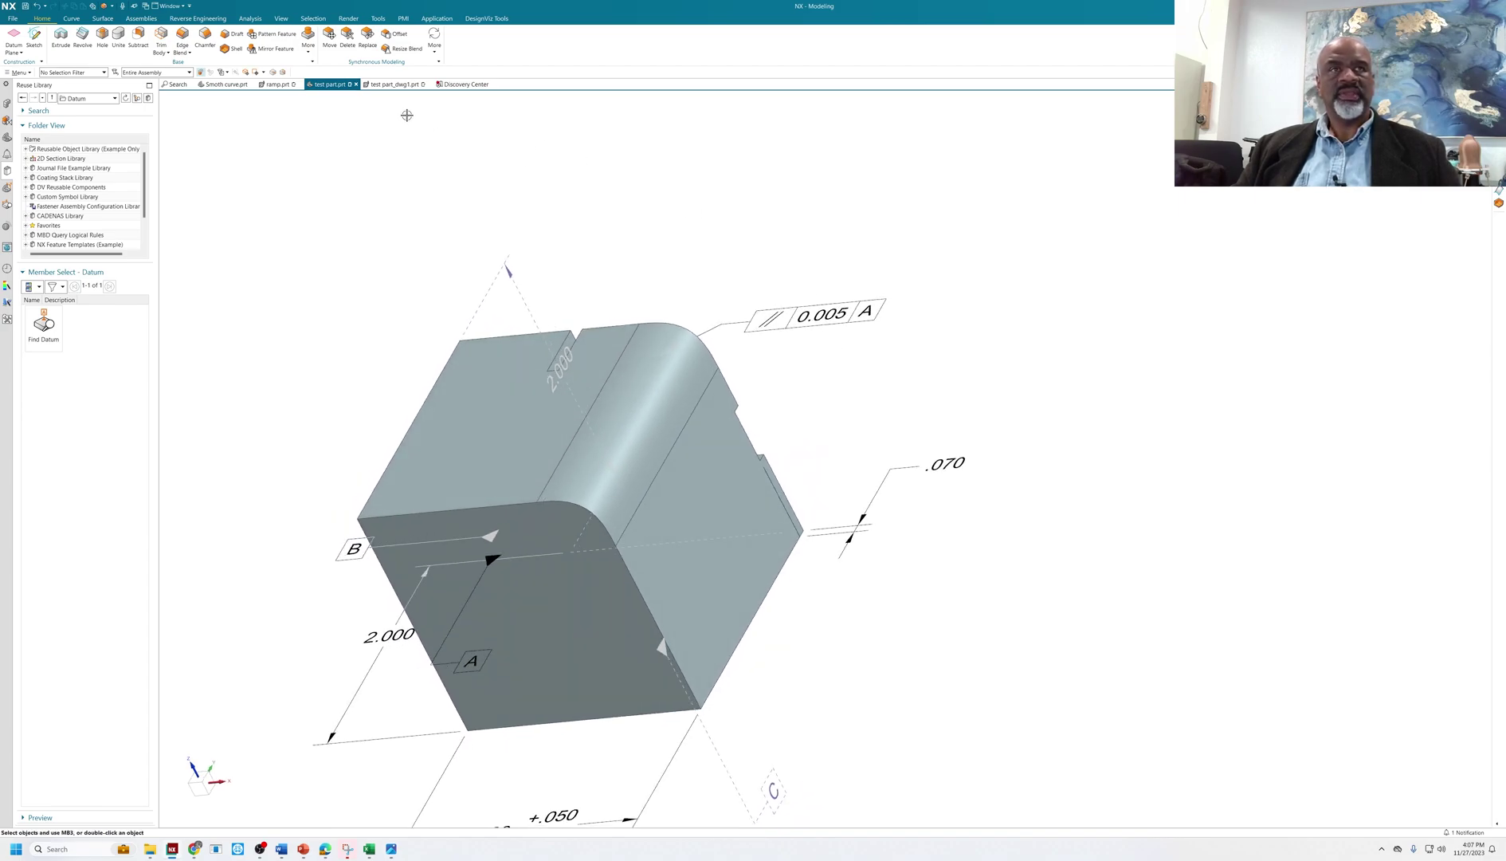
Step: Show Section Analysis curvature combs on the blend and its tangent faces, keeping them displayed
{"action": "left_click", "coordinate": [251, 19]}
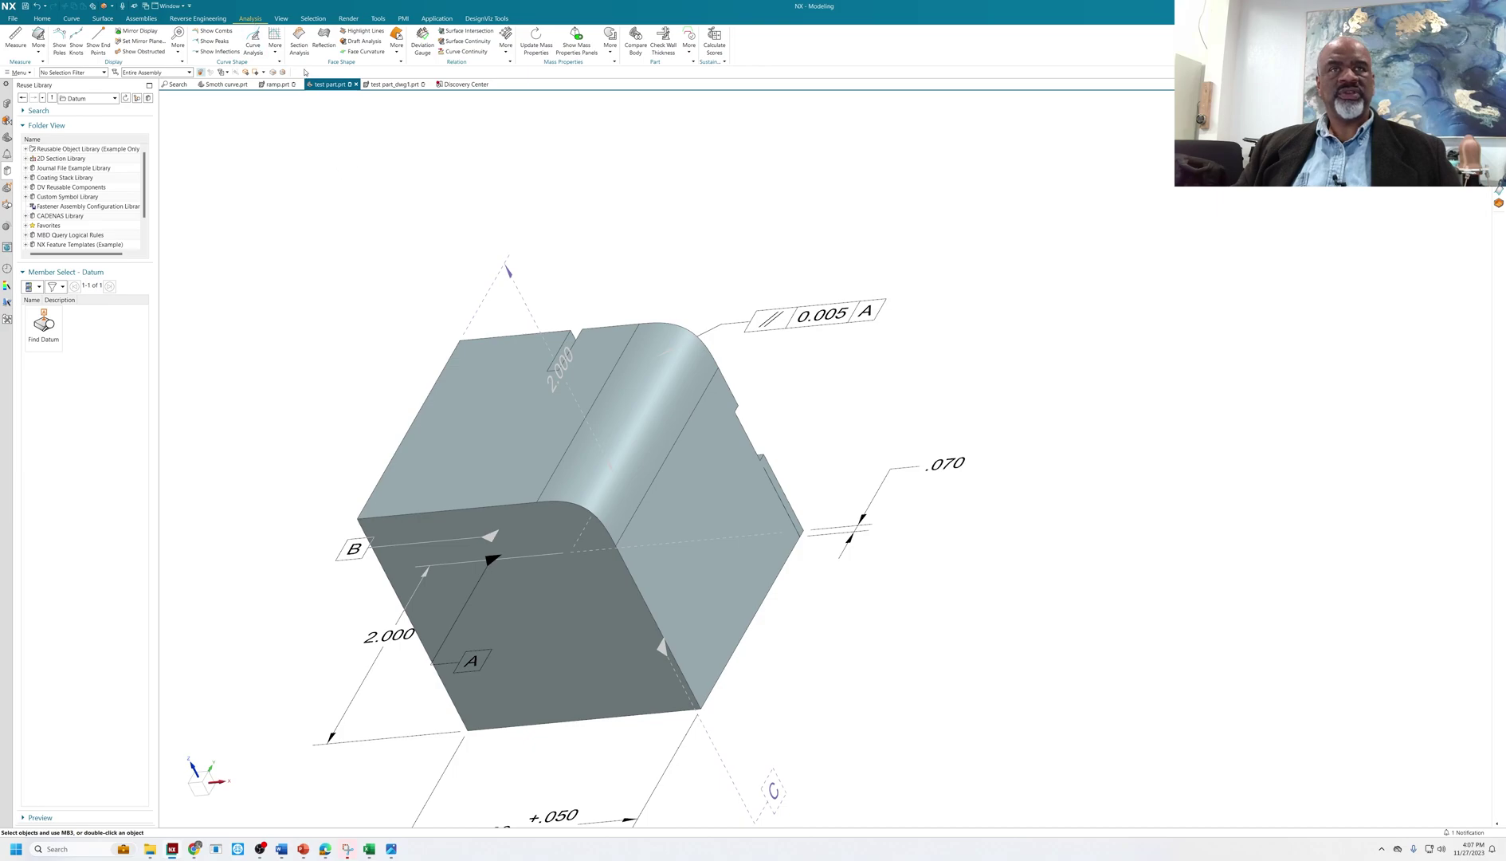
{"action": "left_click", "coordinate": [299, 41]}
{"action": "left_click", "coordinate": [573, 417]}
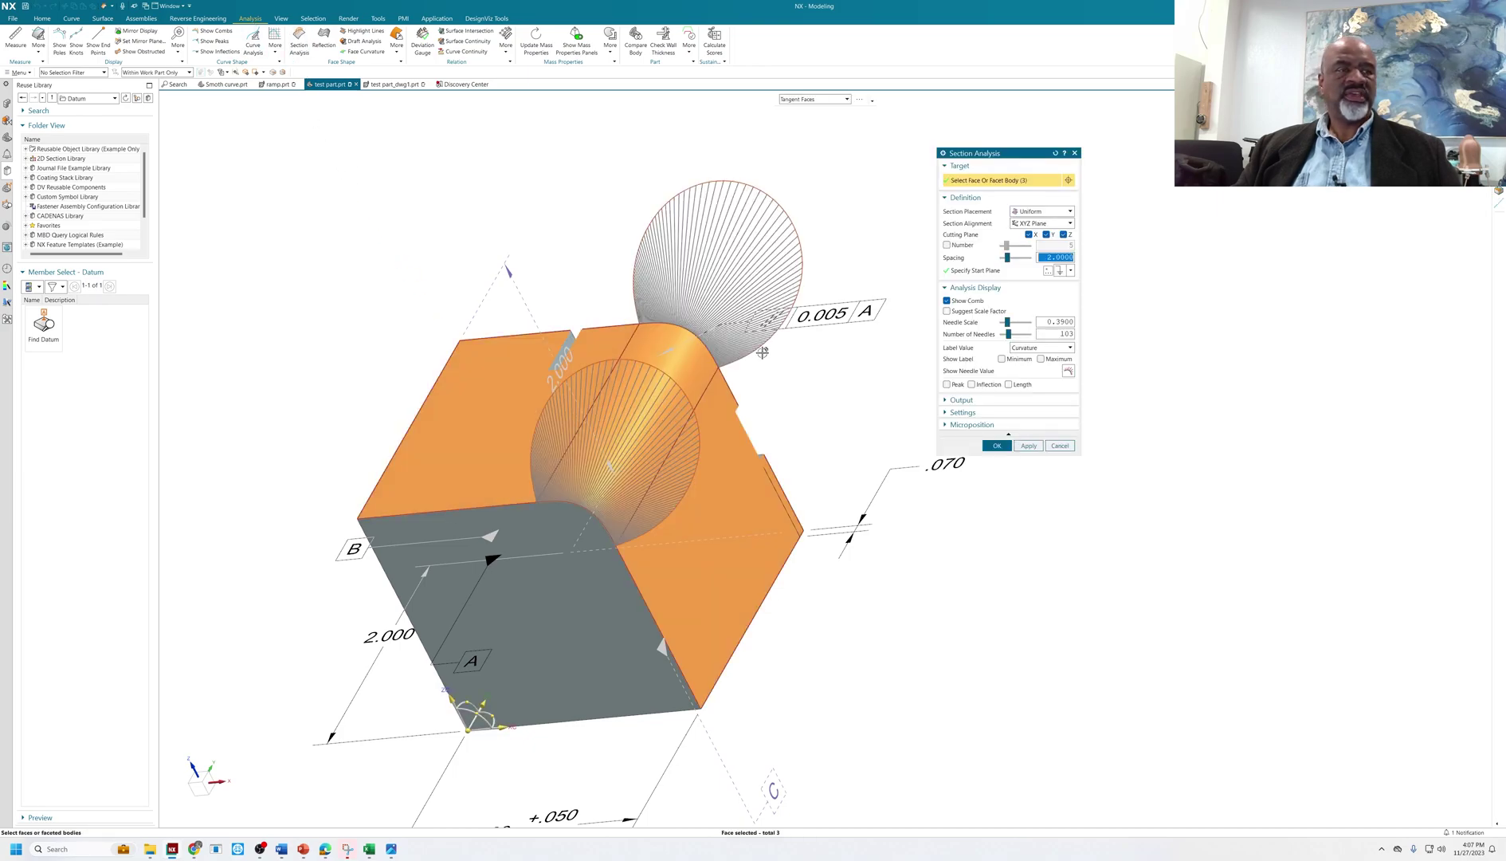
{"action": "middle_click_drag", "start_coordinate": [831, 354], "coordinate": [790, 368]}
{"action": "scroll", "coordinate": [620, 507], "scroll_direction": "up", "scroll_amount": 3}
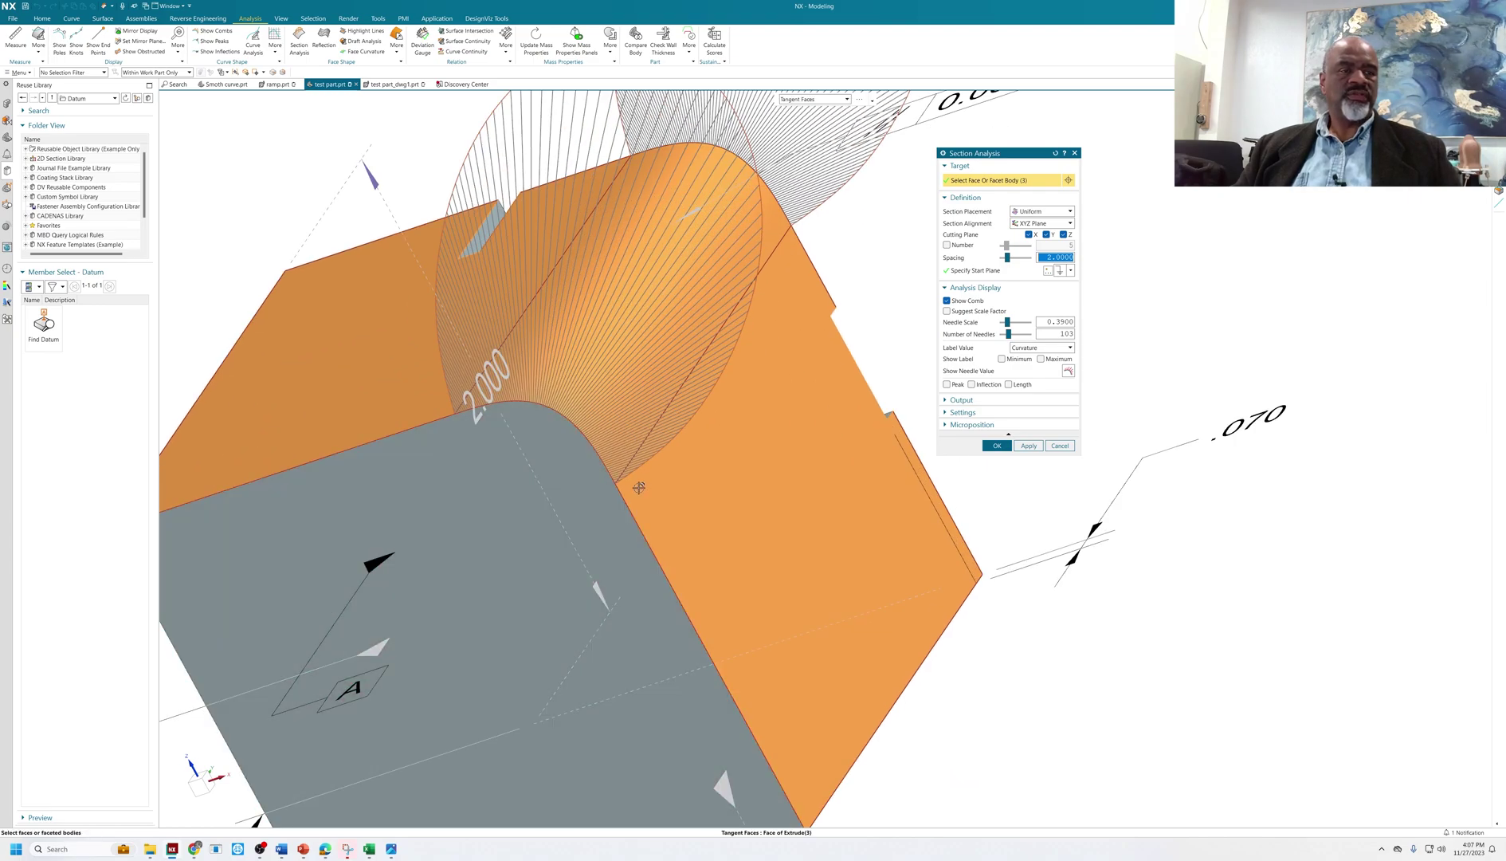
{"action": "scroll", "coordinate": [664, 389], "scroll_direction": "down", "scroll_amount": 5}
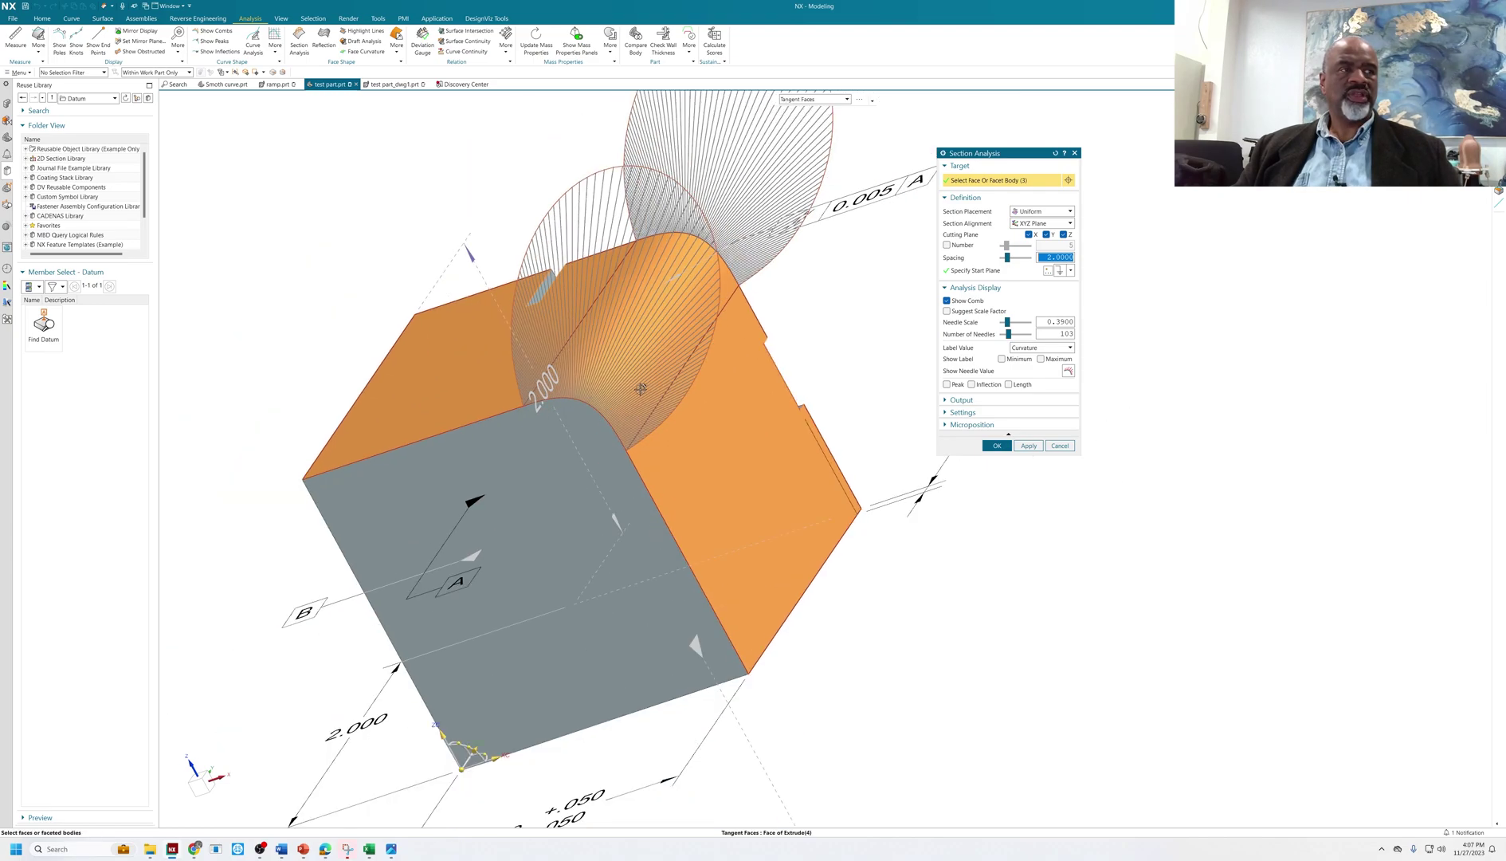
{"action": "middle_click_drag", "start_coordinate": [664, 388], "coordinate": [697, 254]}
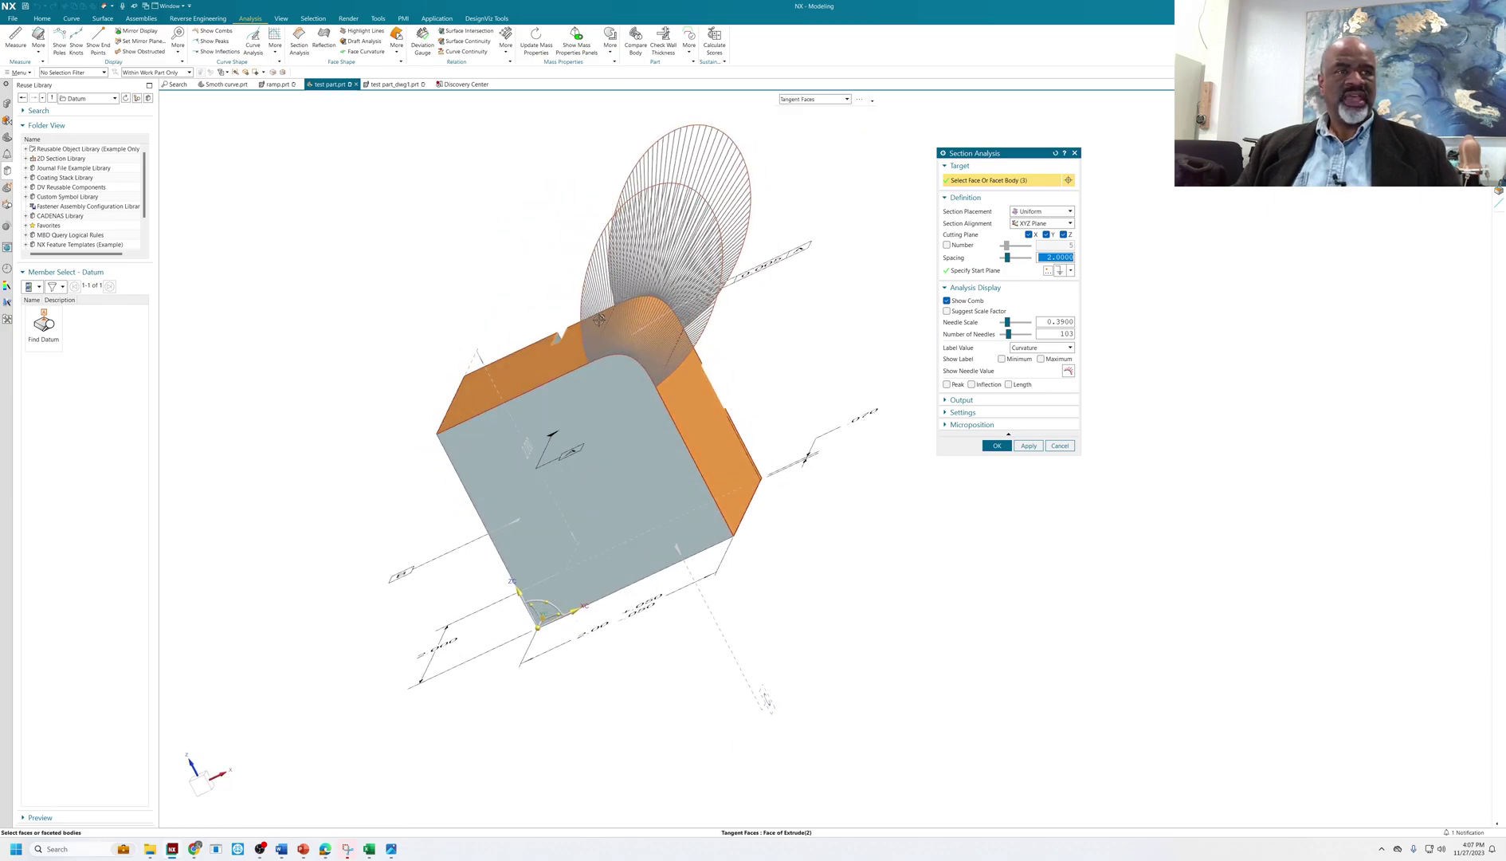
{"action": "mouse_move", "coordinate": [779, 372]}
{"action": "middle_mouse_down"}
{"action": "mouse_move", "coordinate": [538, 387]}
{"action": "mouse_move", "coordinate": [622, 527]}
{"action": "mouse_move", "coordinate": [760, 350]}
{"action": "middle_mouse_up"}
{"action": "middle_click", "coordinate": [570, 288]}
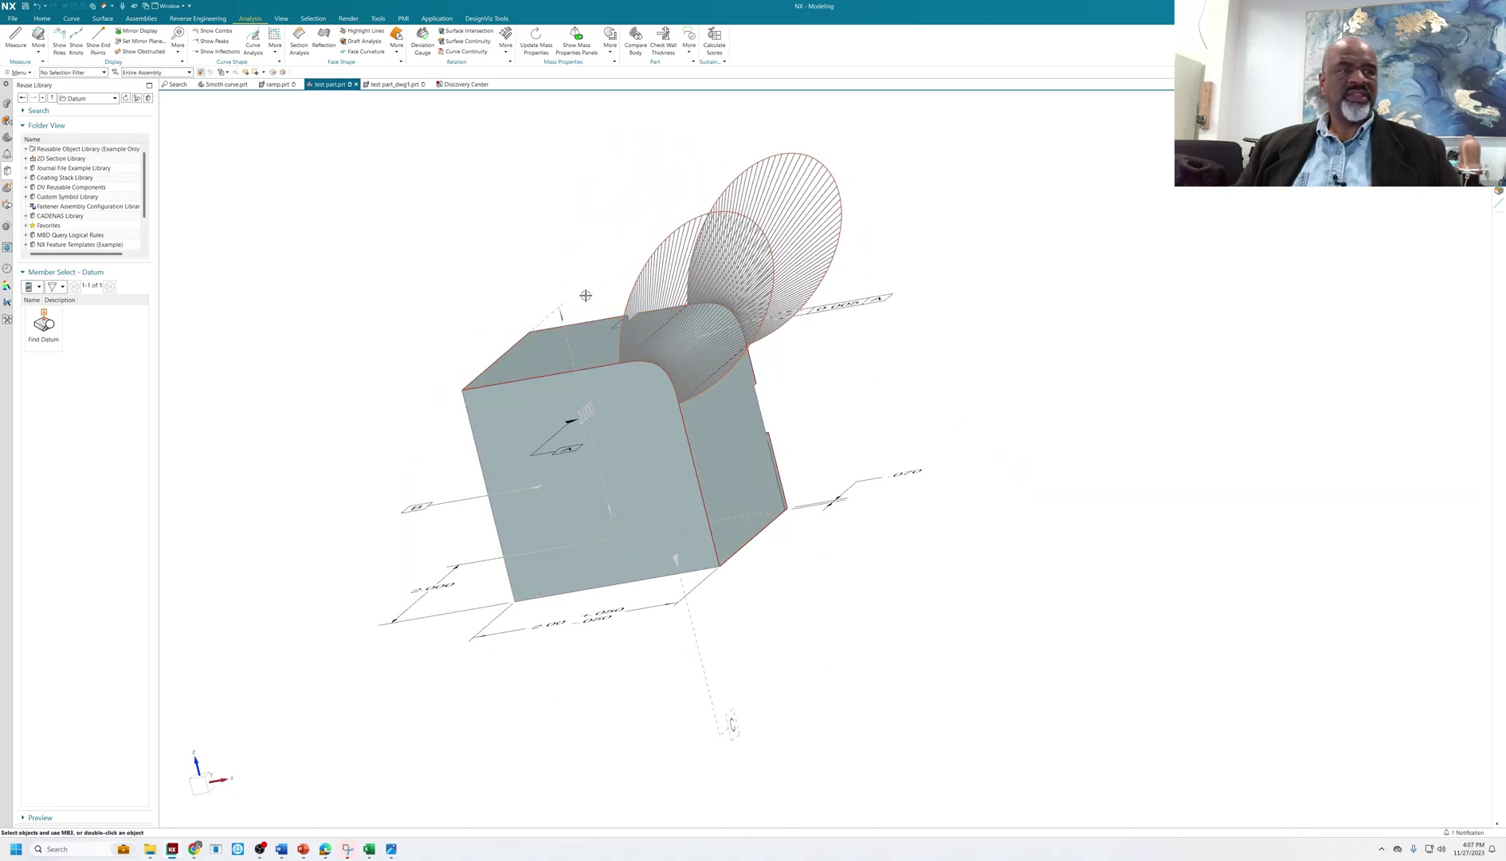
{"action": "scroll", "coordinate": [569, 288], "scroll_direction": "up", "scroll_amount": 5}
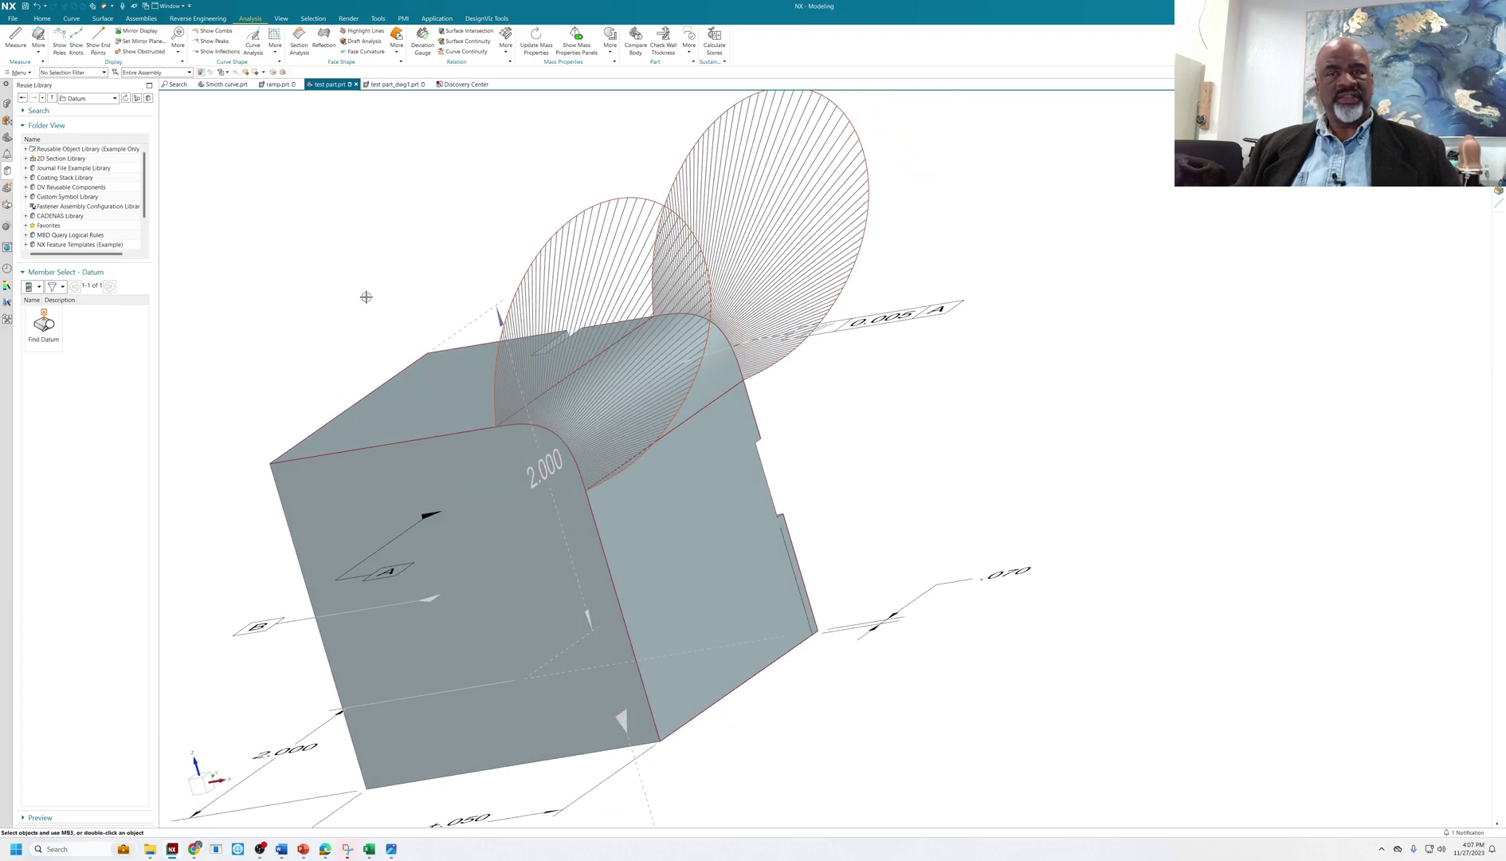
Step: Edit Edge Blend (10) from the Part Navigator, changing Rho 1 to 0.8
{"action": "left_click", "coordinate": [8, 189]}
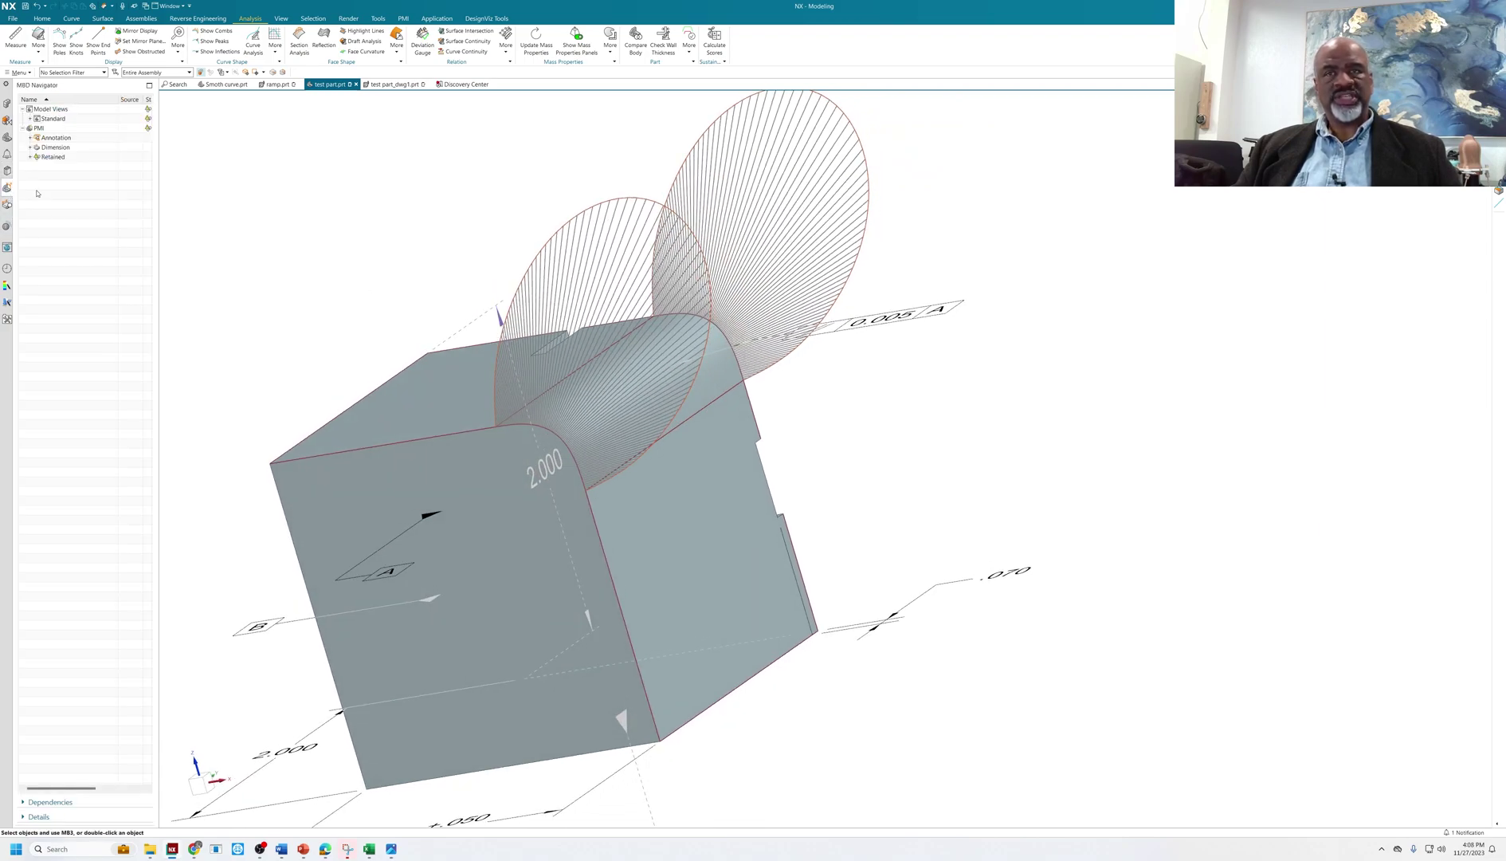
{"action": "left_click", "coordinate": [8, 139]}
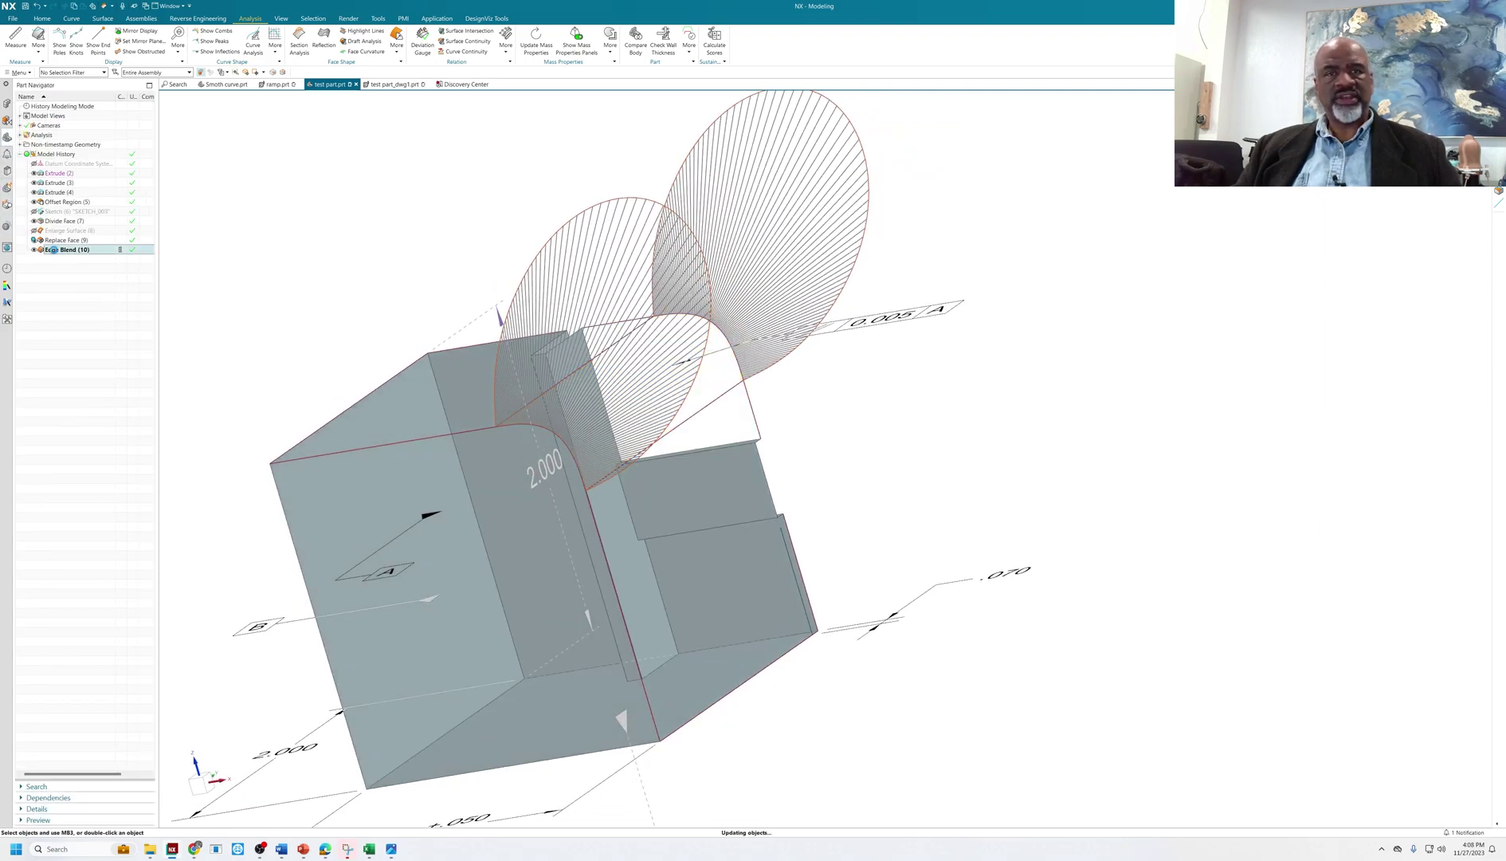
{"action": "double_click", "coordinate": [56, 249]}
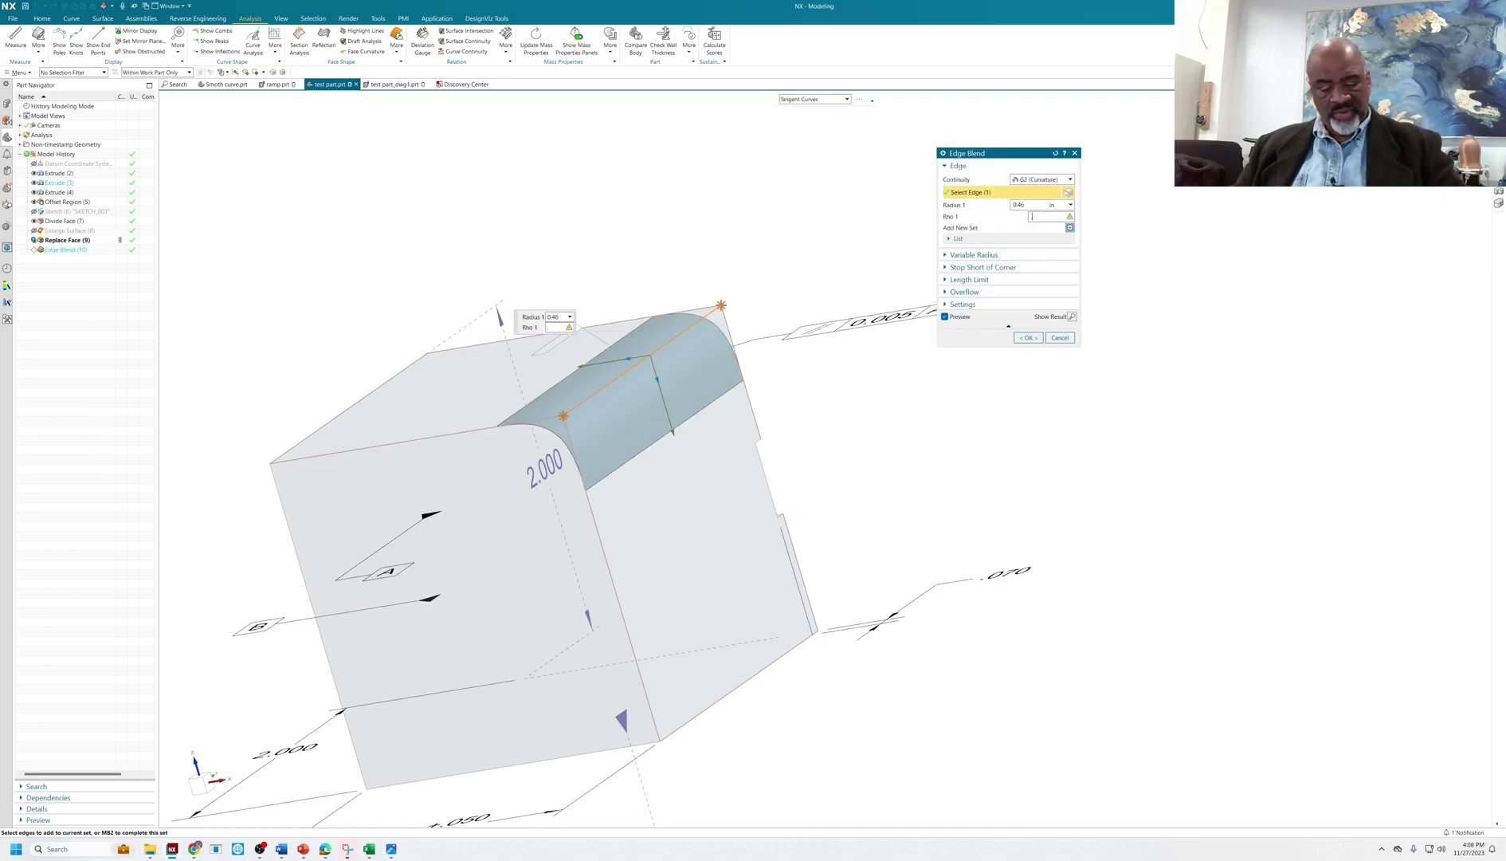
{"action": "key", "text": "Return"}
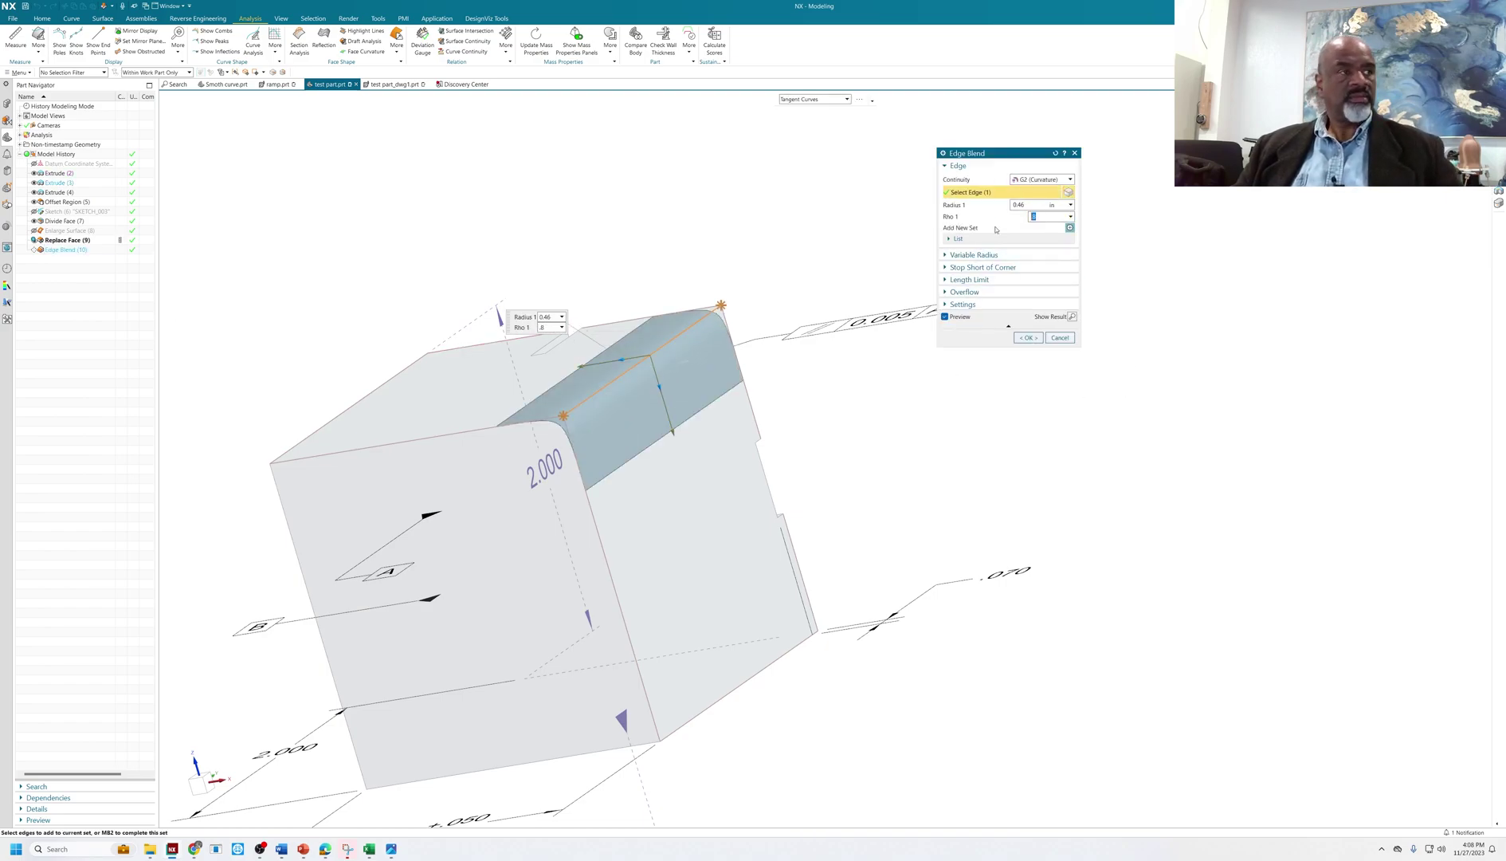
{"action": "left_click", "coordinate": [1026, 338]}
{"action": "middle_click_drag", "start_coordinate": [1028, 343], "coordinate": [709, 494]}
Step: Orbit and zoom around the blended corner to inspect the curvature combs from several angles
{"action": "scroll", "coordinate": [621, 490], "scroll_direction": "up", "scroll_amount": 5}
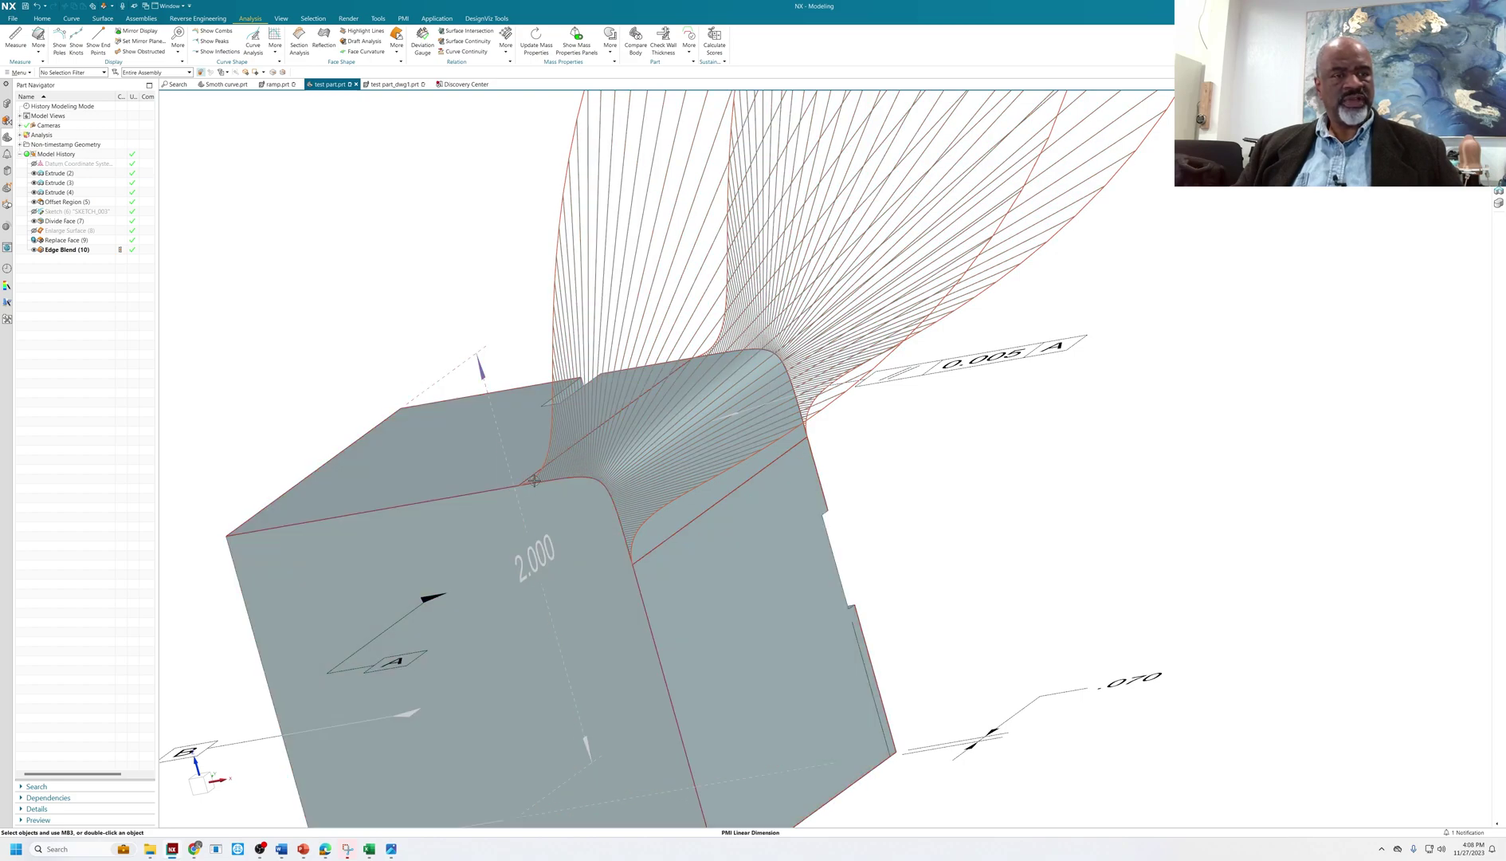
{"action": "scroll", "coordinate": [554, 466], "scroll_direction": "down", "scroll_amount": 5}
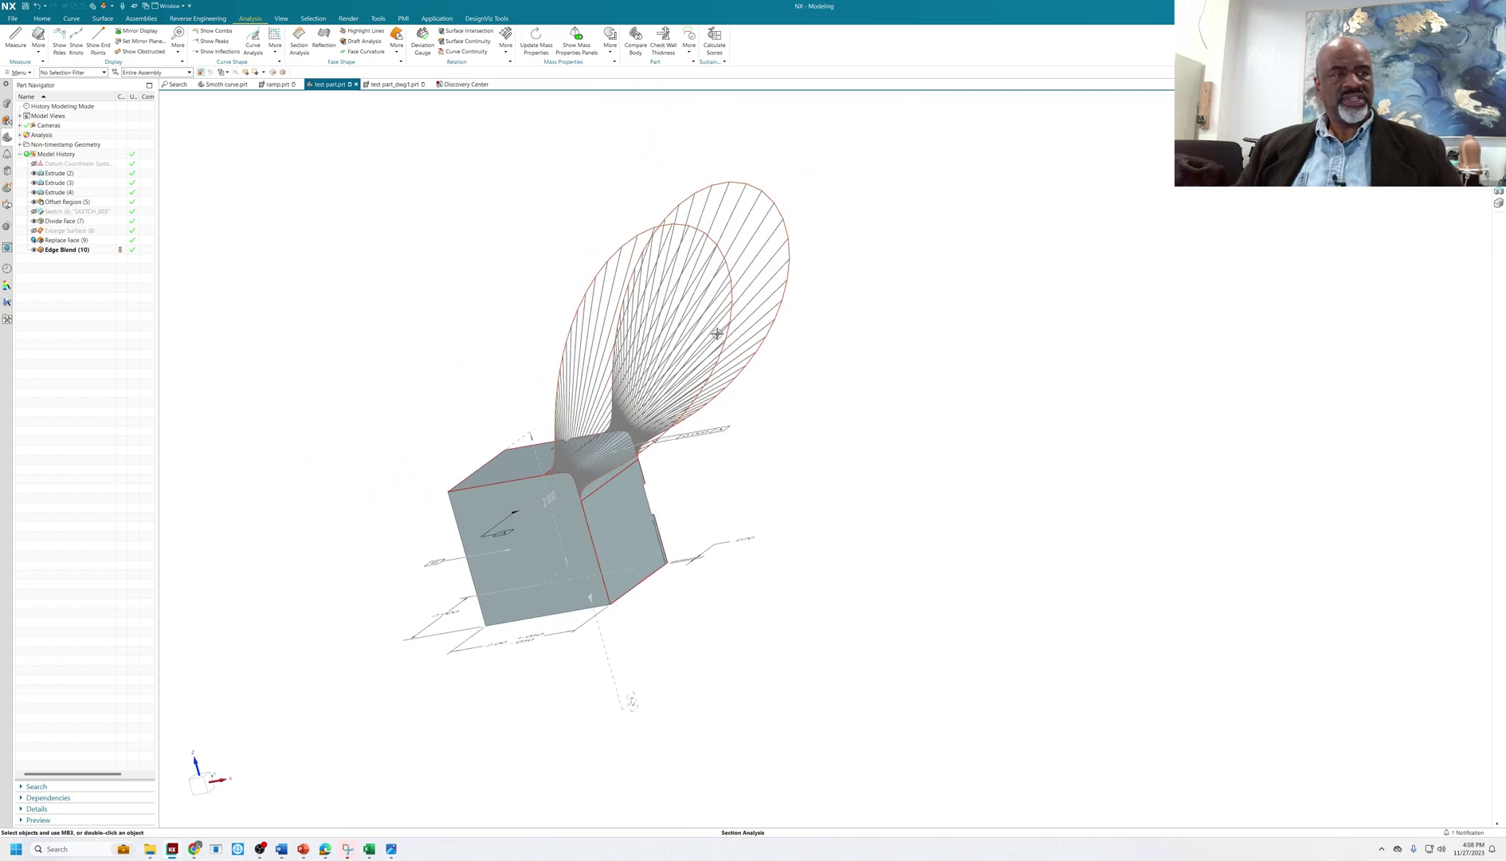
{"action": "middle_click_drag", "start_coordinate": [717, 333], "coordinate": [682, 356]}
{"action": "scroll", "coordinate": [673, 422], "scroll_direction": "up", "scroll_amount": 4}
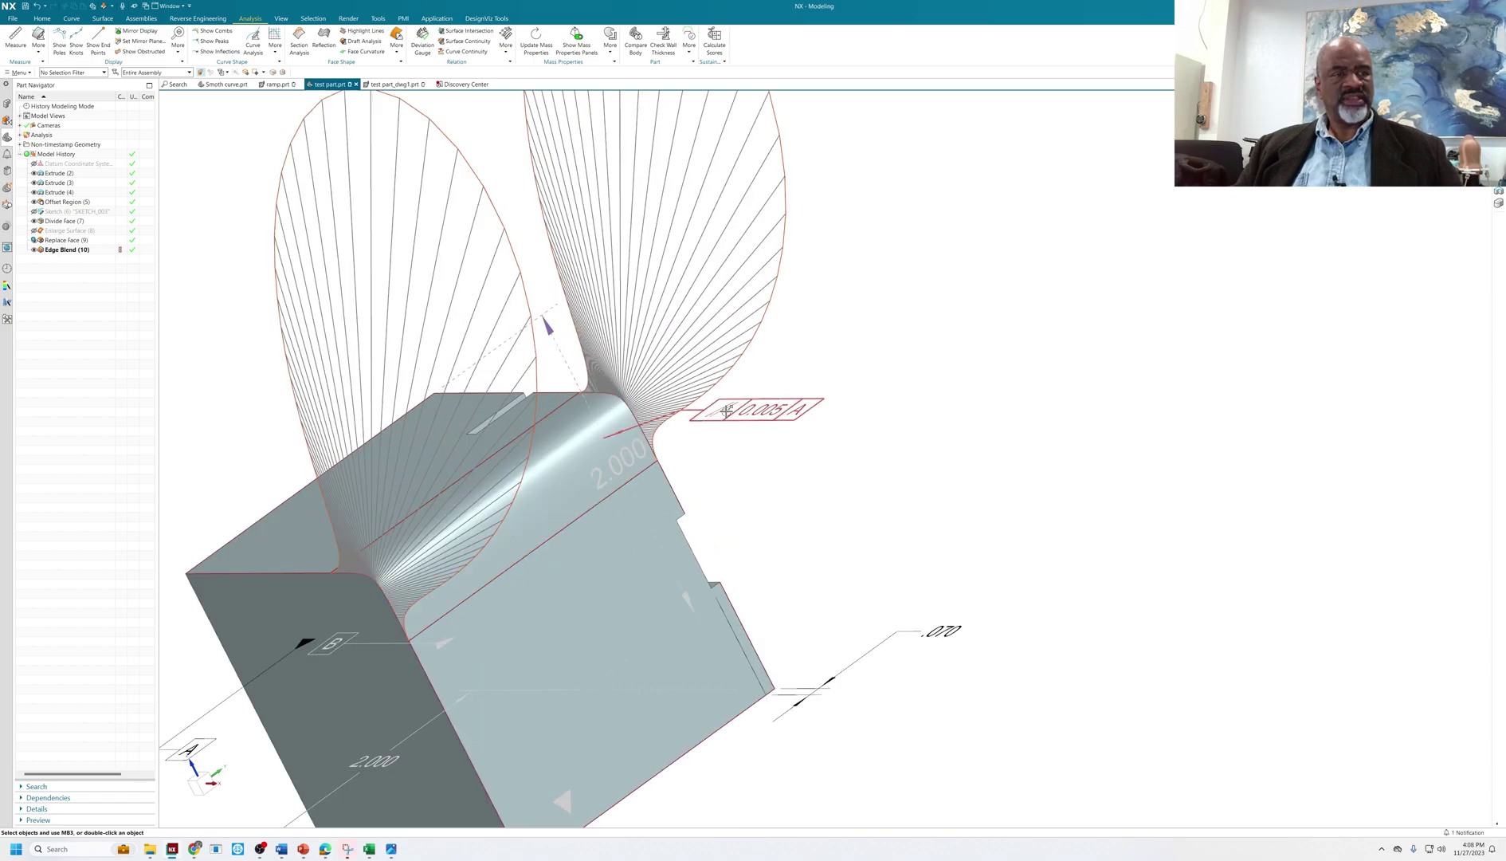
{"action": "scroll", "coordinate": [726, 410], "scroll_direction": "down", "scroll_amount": 4}
{"action": "mouse_move", "coordinate": [797, 374]}
{"action": "middle_mouse_down"}
{"action": "mouse_move", "coordinate": [814, 356]}
{"action": "mouse_move", "coordinate": [789, 366]}
{"action": "middle_mouse_up"}
{"action": "scroll", "coordinate": [767, 412], "scroll_direction": "up", "scroll_amount": 4}
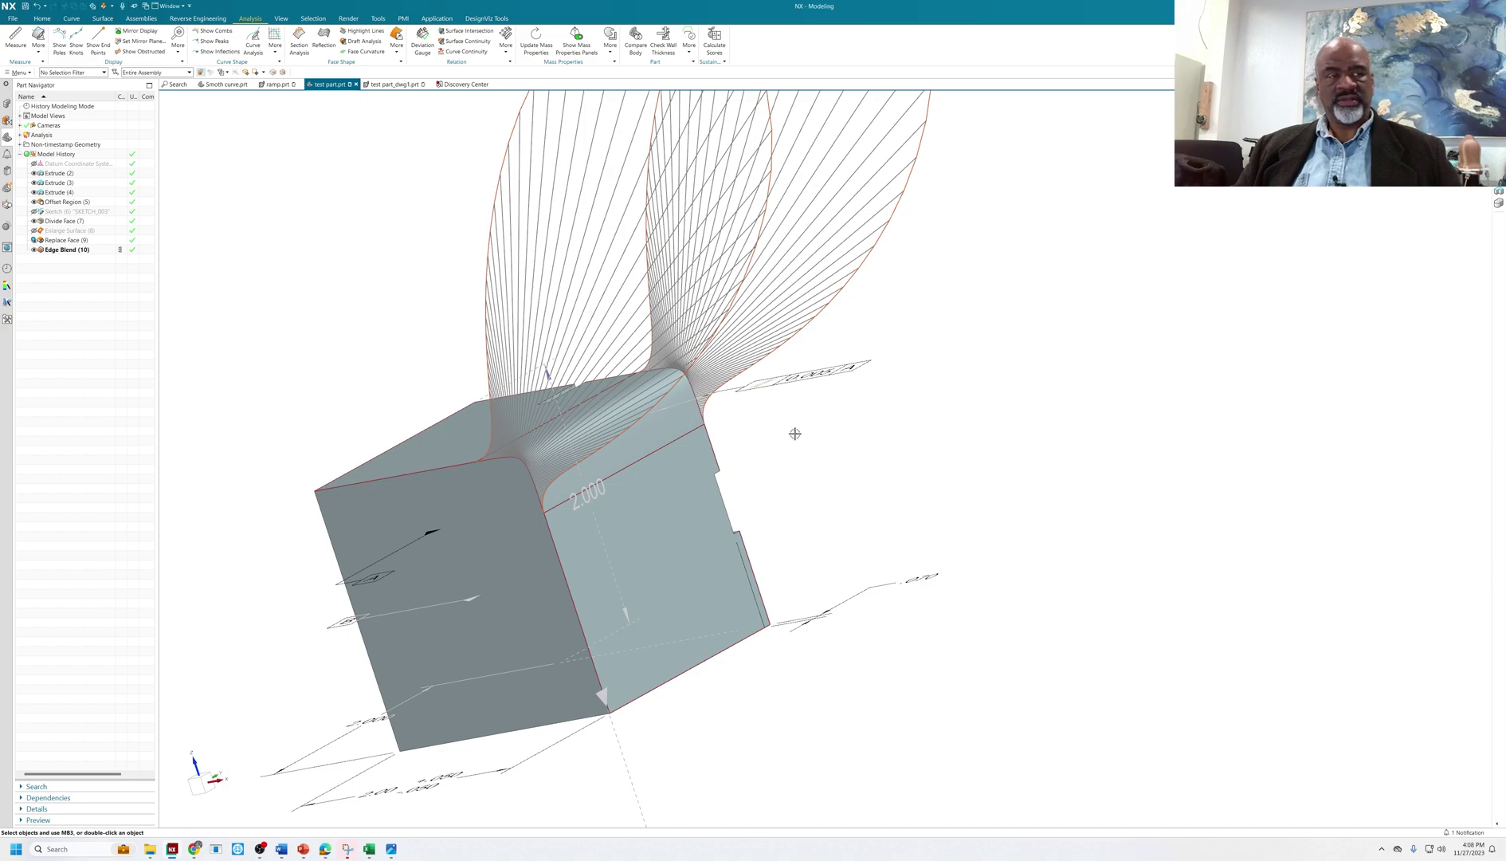
{"action": "scroll", "coordinate": [791, 432], "scroll_direction": "down", "scroll_amount": 2}
{"action": "mouse_move", "coordinate": [797, 432]}
{"action": "middle_mouse_down"}
{"action": "mouse_move", "coordinate": [814, 417]}
{"action": "mouse_move", "coordinate": [803, 429]}
{"action": "middle_mouse_up"}
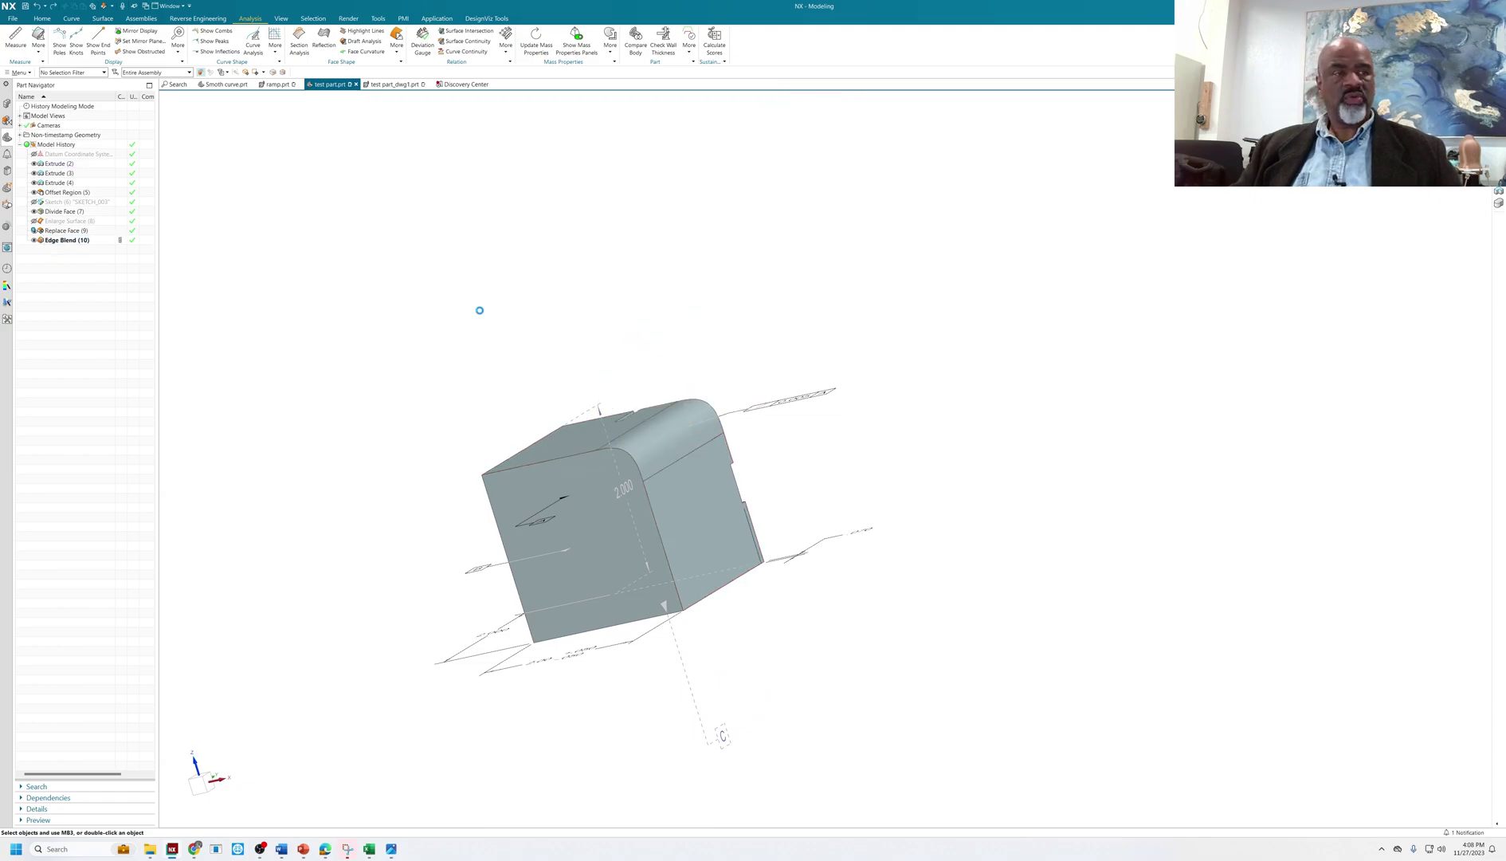
Step: Chamfer the block's top edge with a symmetric 0.3 distance
{"action": "middle_click_drag", "start_coordinate": [697, 298], "coordinate": [541, 300], "text": "shift"}
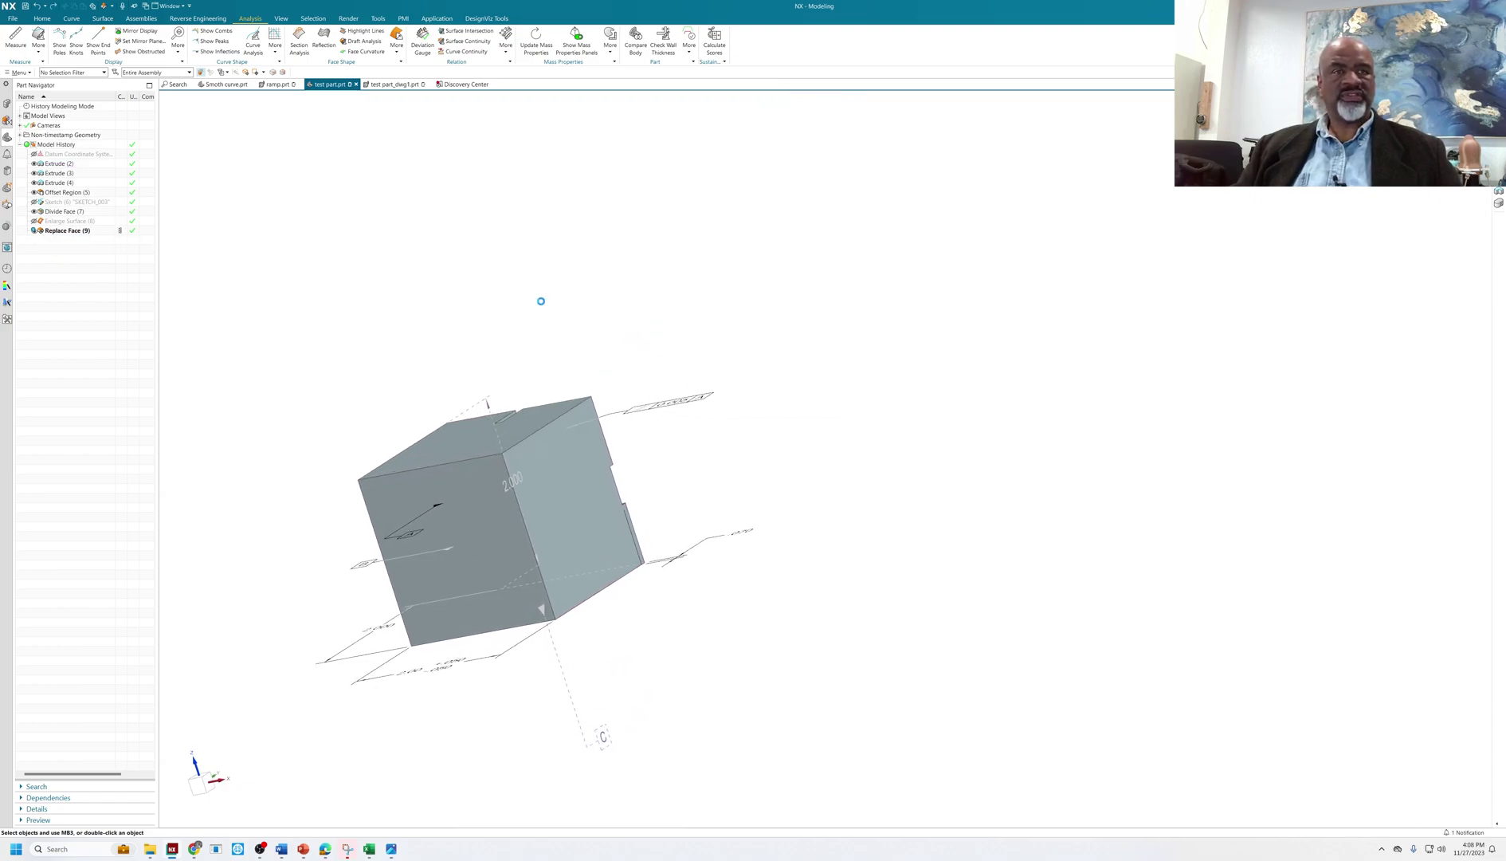
{"action": "left_click", "coordinate": [71, 19]}
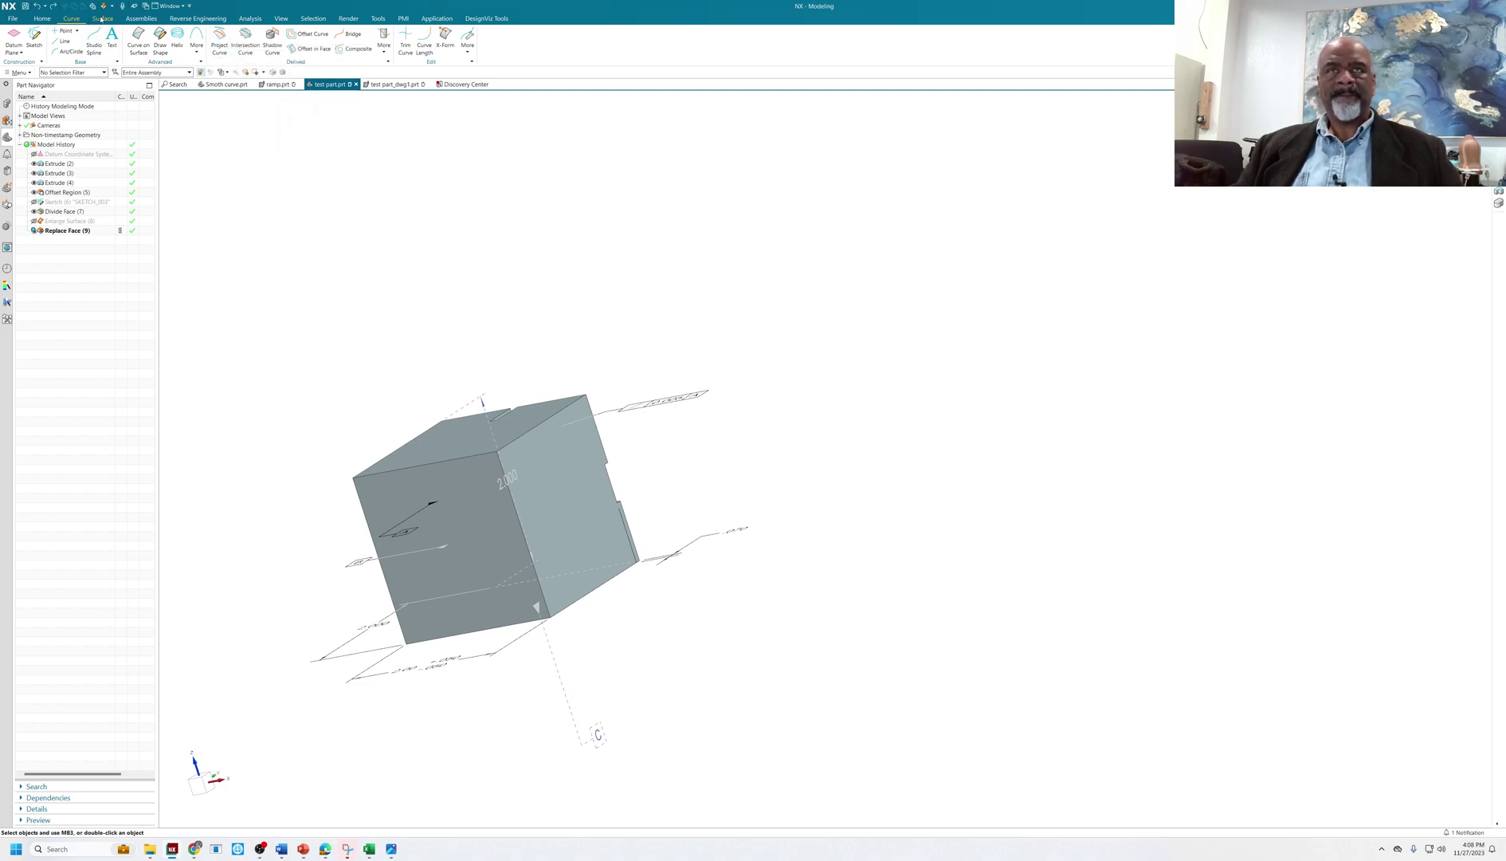
{"action": "left_click", "coordinate": [43, 18]}
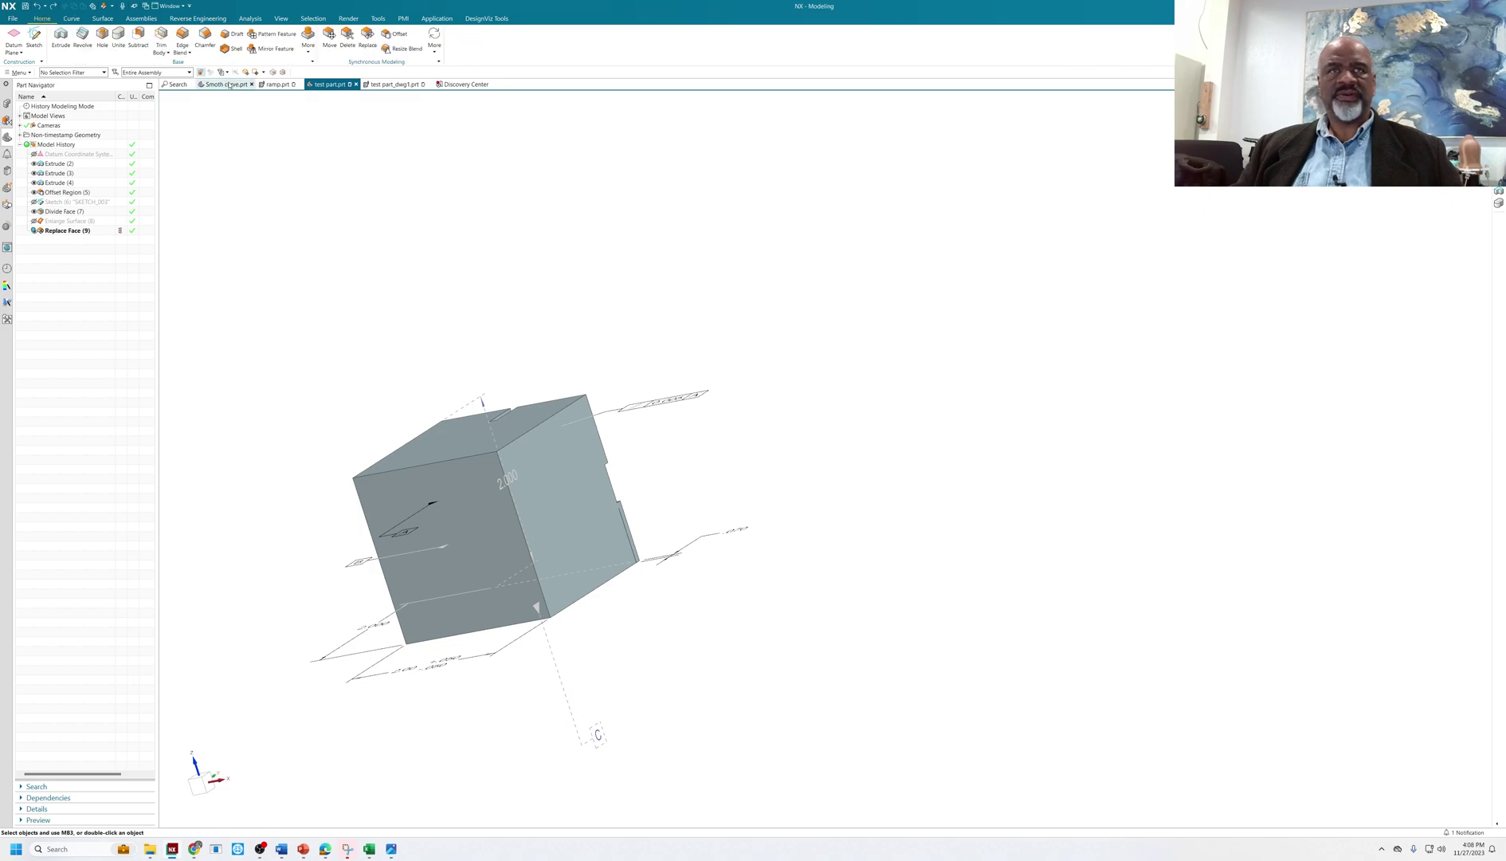
{"action": "left_click", "coordinate": [206, 46]}
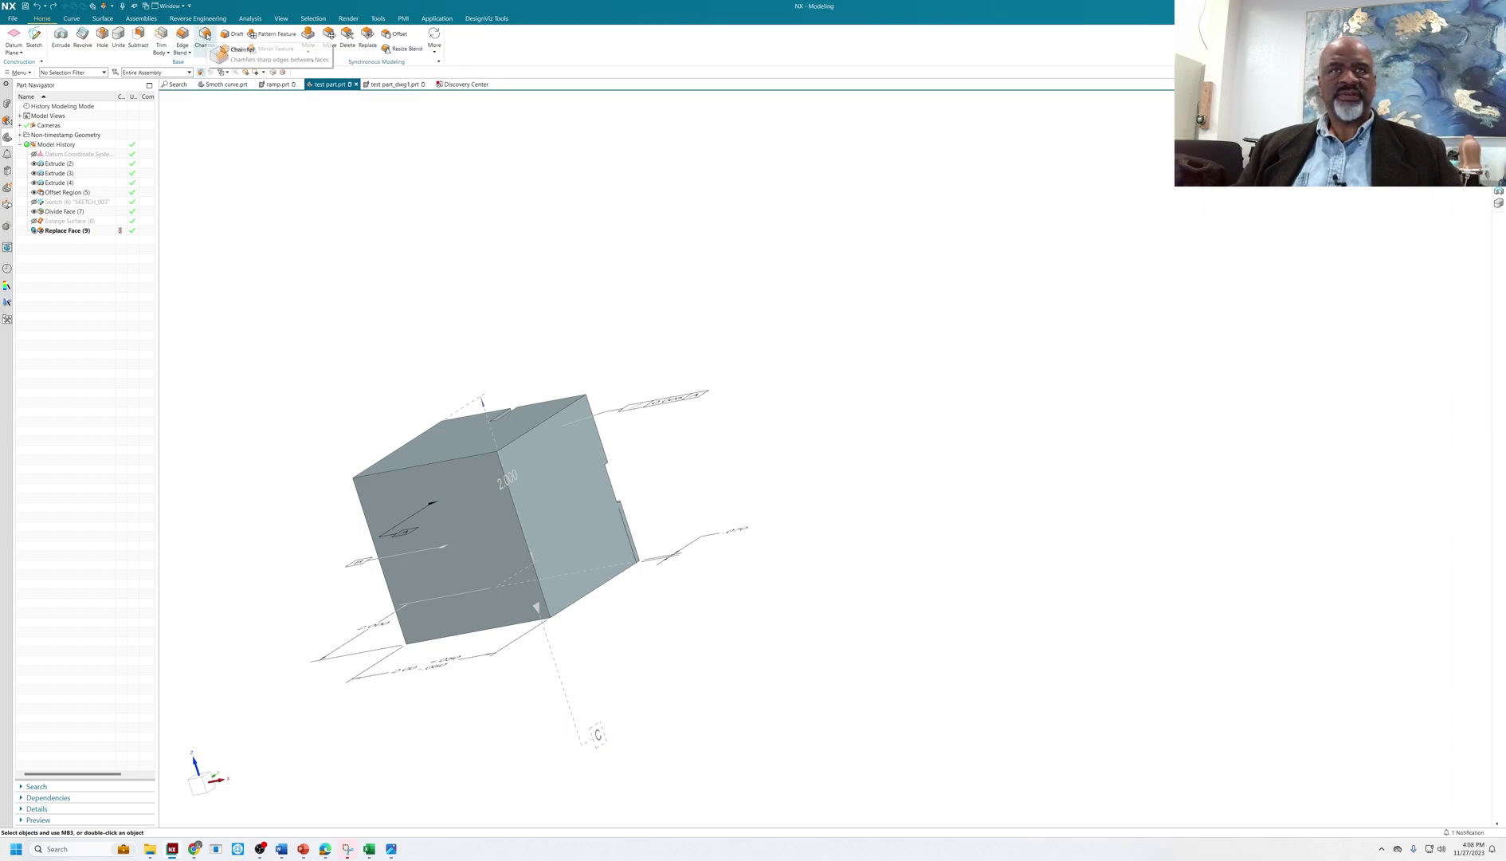
{"action": "left_click", "coordinate": [540, 426]}
{"action": "type", "text": "0.3"}
{"action": "key", "text": "Return"}
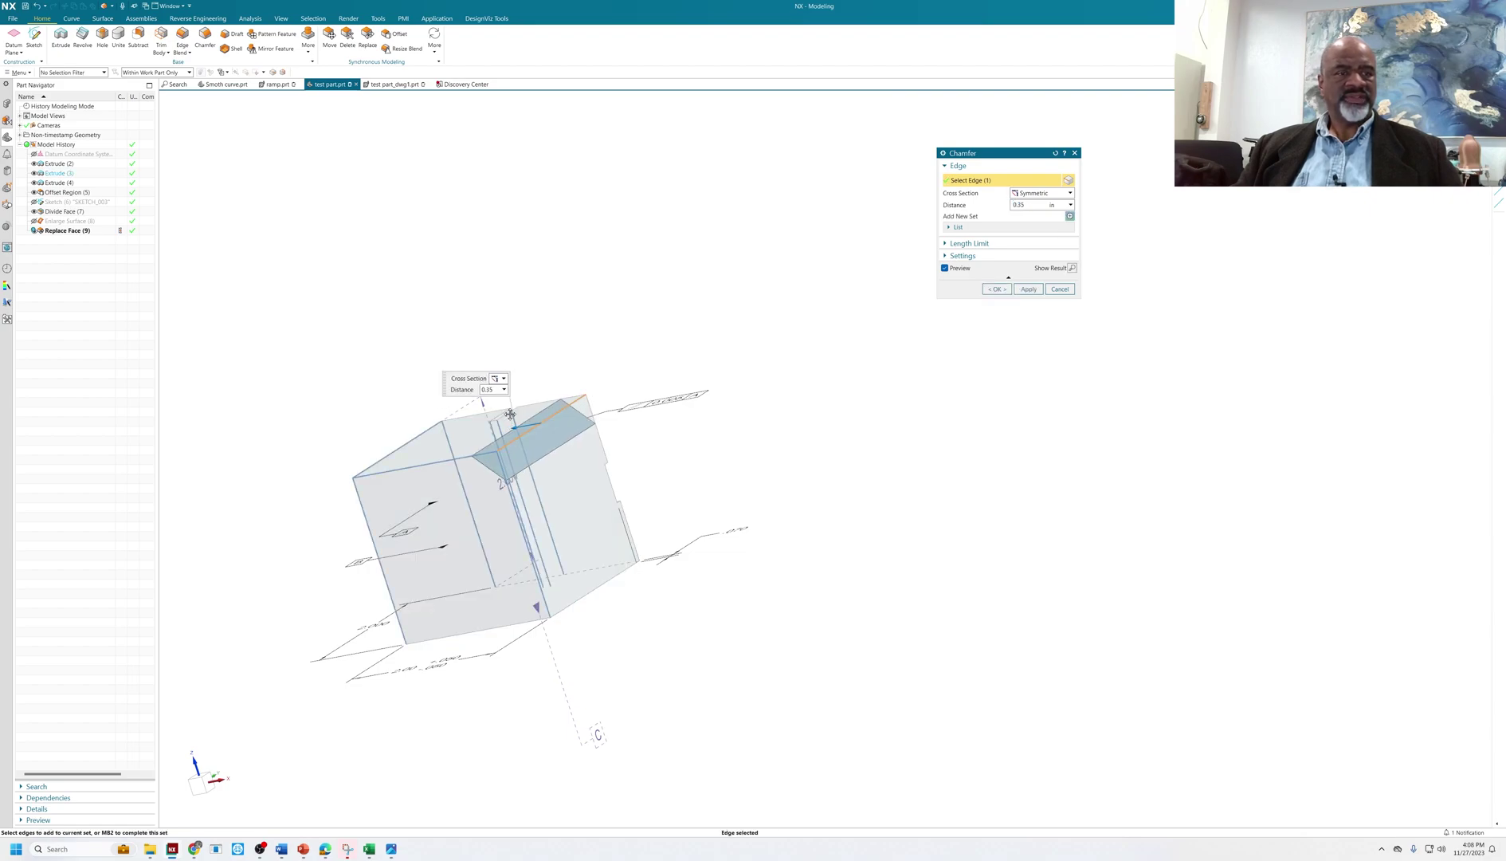
{"action": "left_click", "coordinate": [996, 288]}
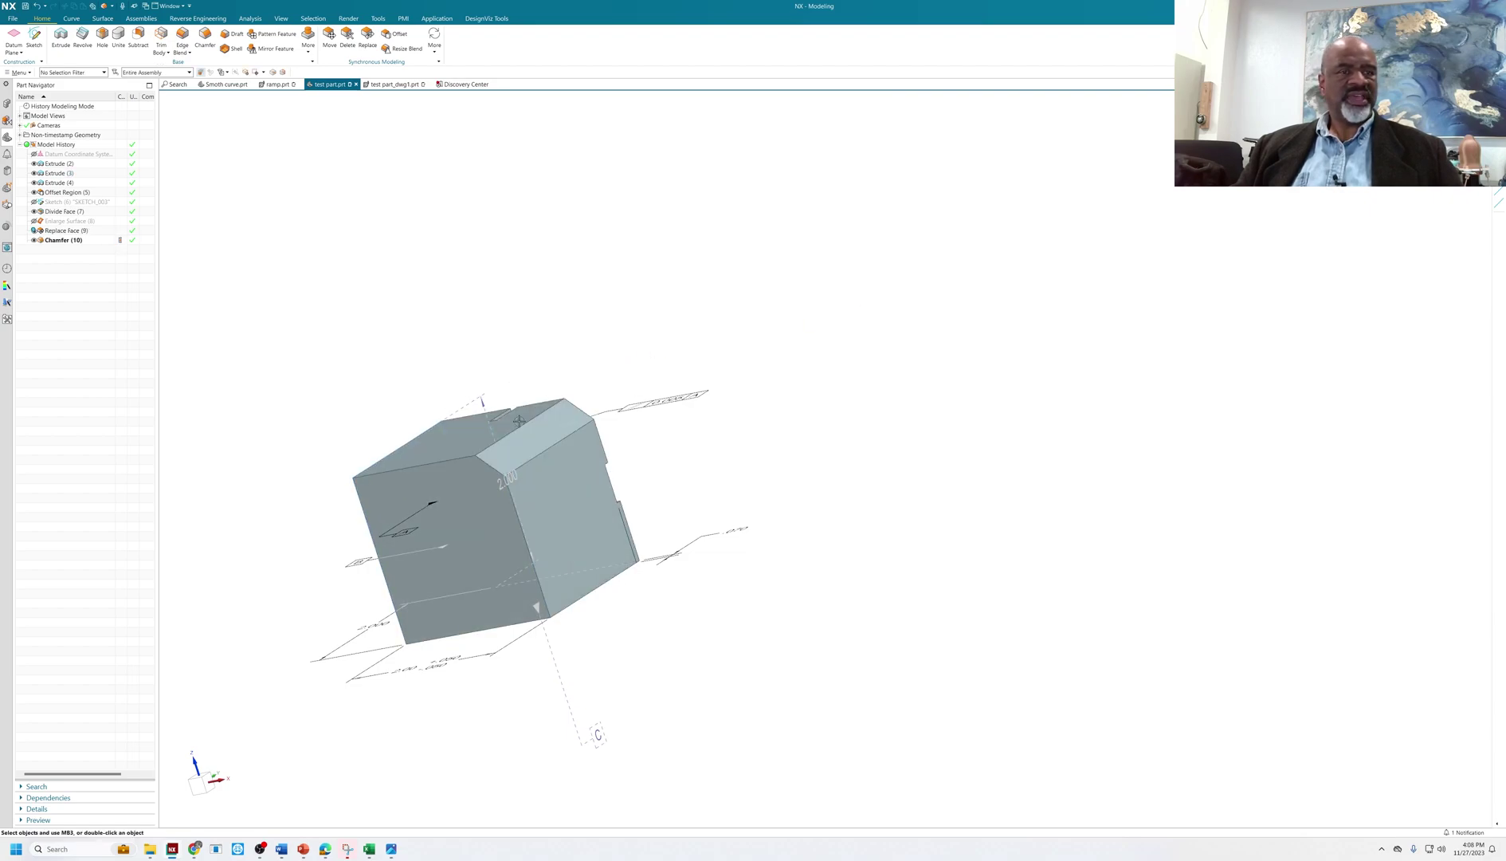
{"action": "scroll", "coordinate": [548, 309], "scroll_direction": "up", "scroll_amount": 3}
{"action": "middle_click_drag", "start_coordinate": [548, 310], "coordinate": [566, 314]}
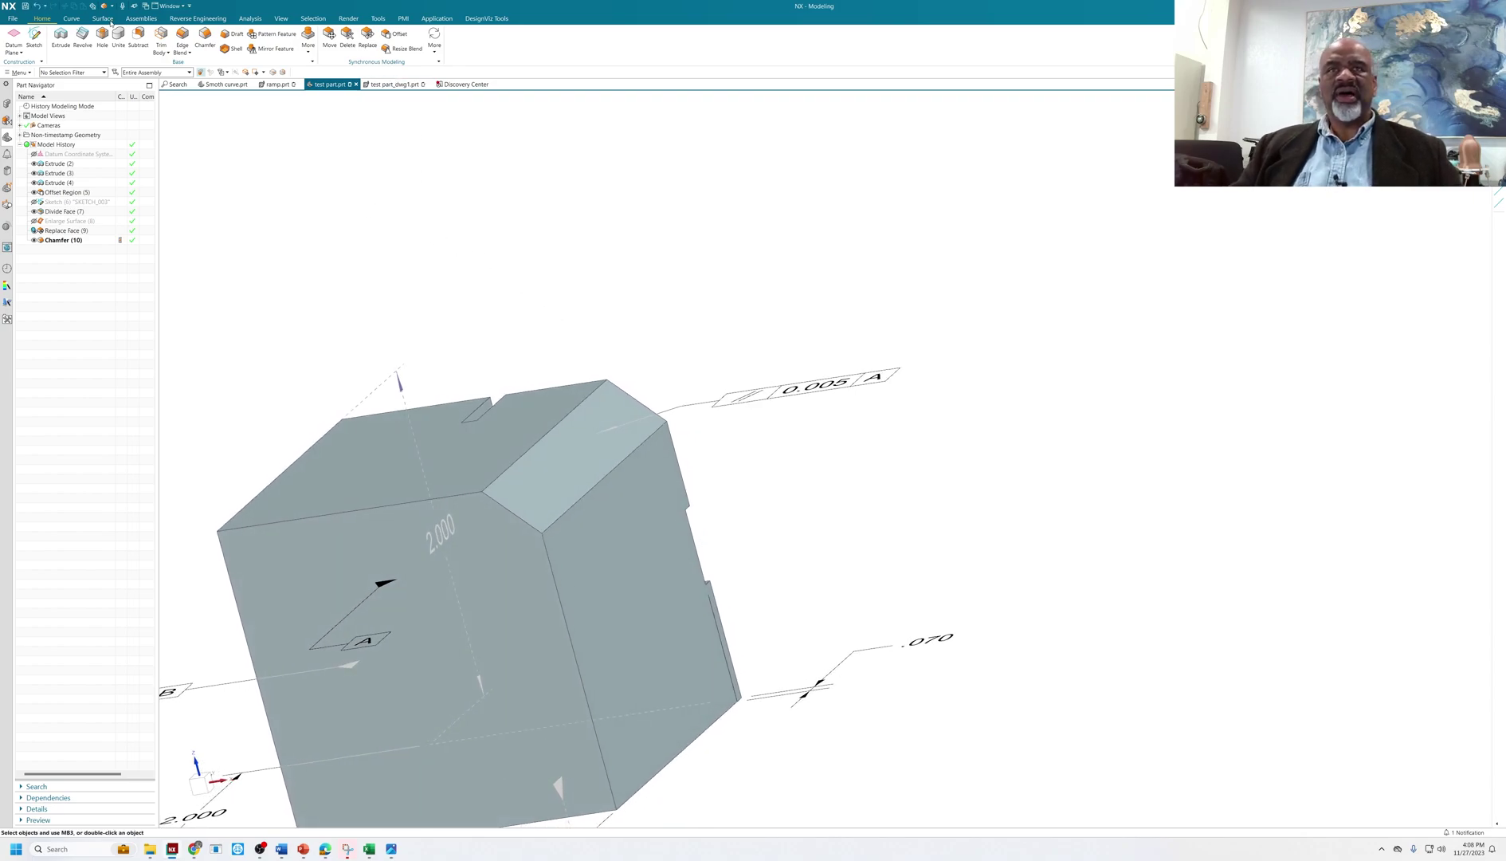
Step: Draw a Studio Spline through points from the top edge's end to the chamfer corner
{"action": "left_click", "coordinate": [71, 19]}
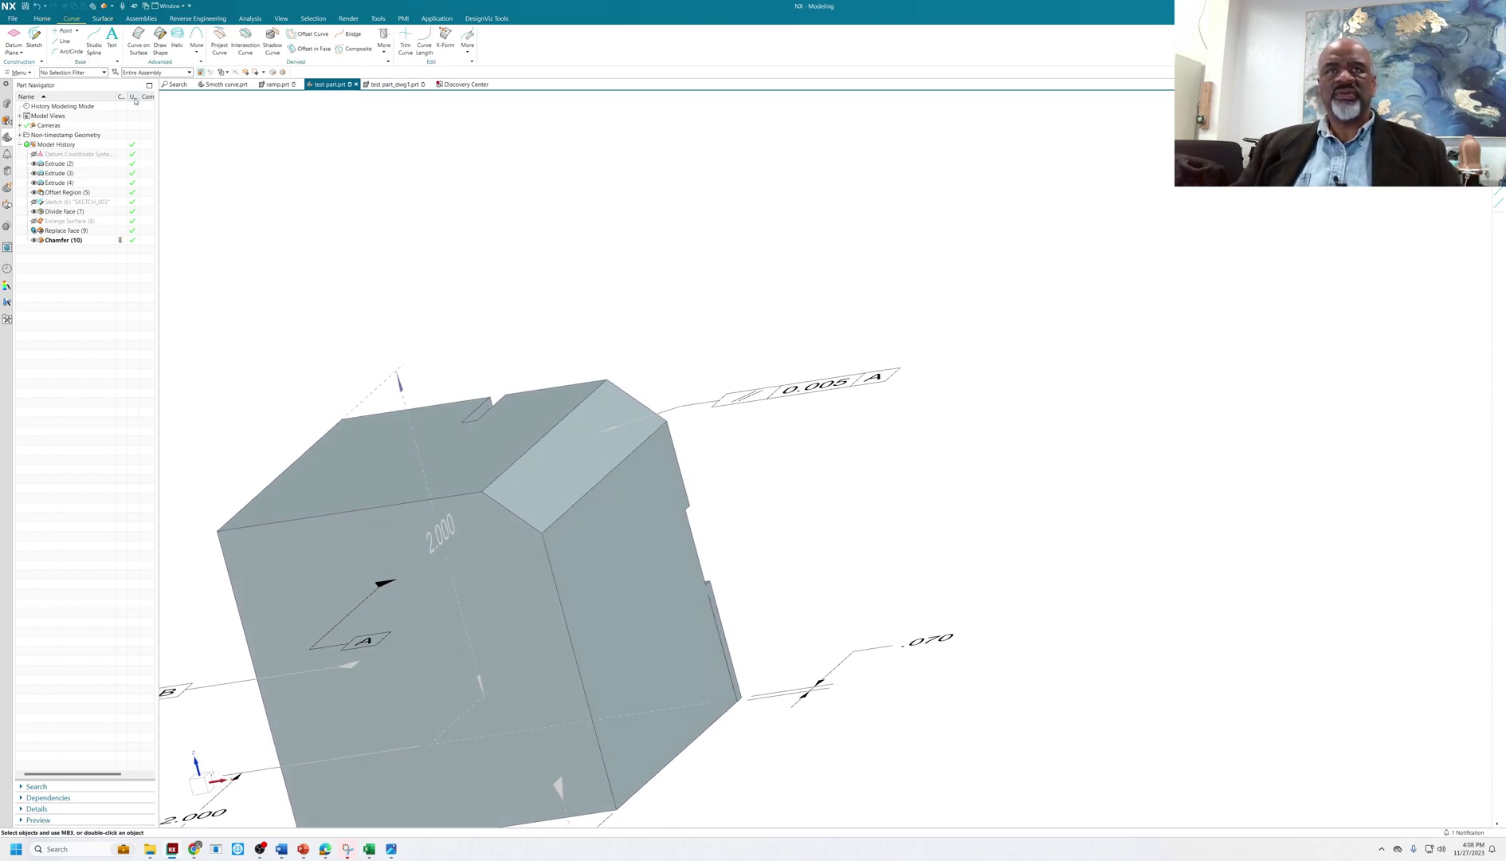
{"action": "left_click", "coordinate": [93, 44]}
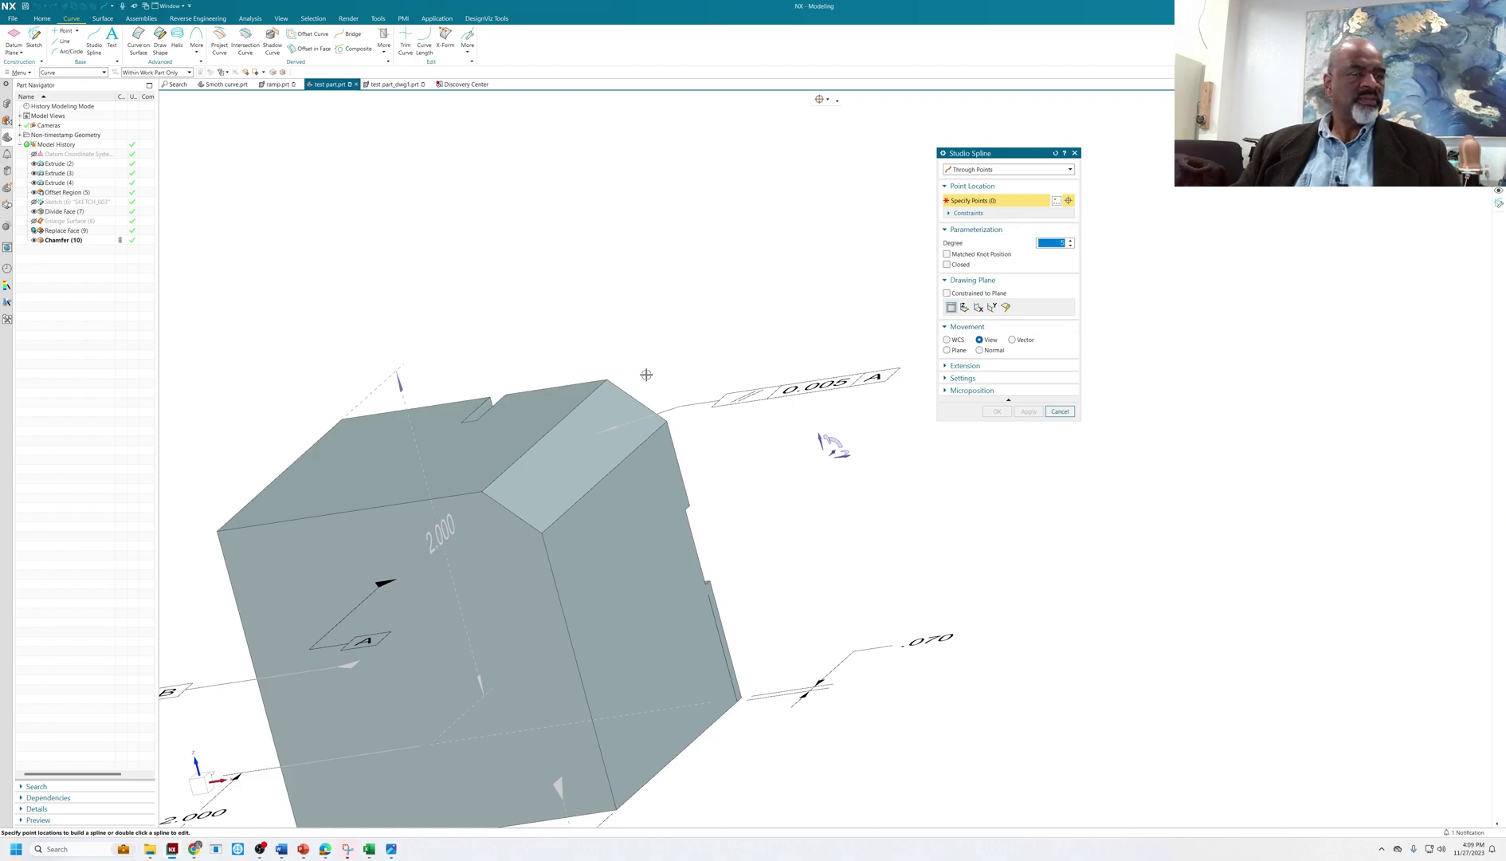
{"action": "left_click", "coordinate": [481, 490]}
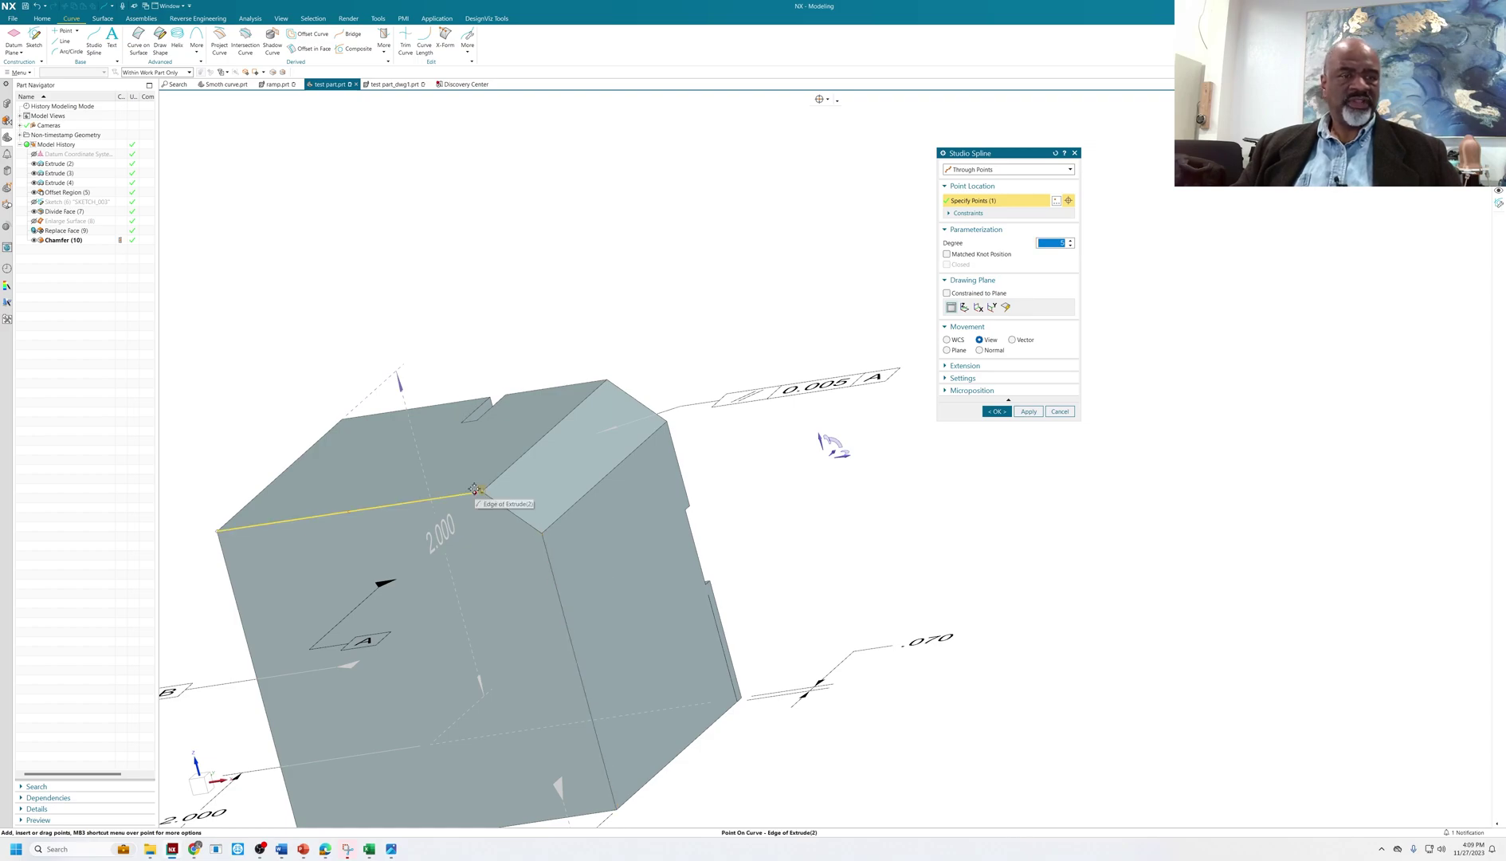
{"action": "scroll", "coordinate": [555, 558], "scroll_direction": "up", "scroll_amount": 4}
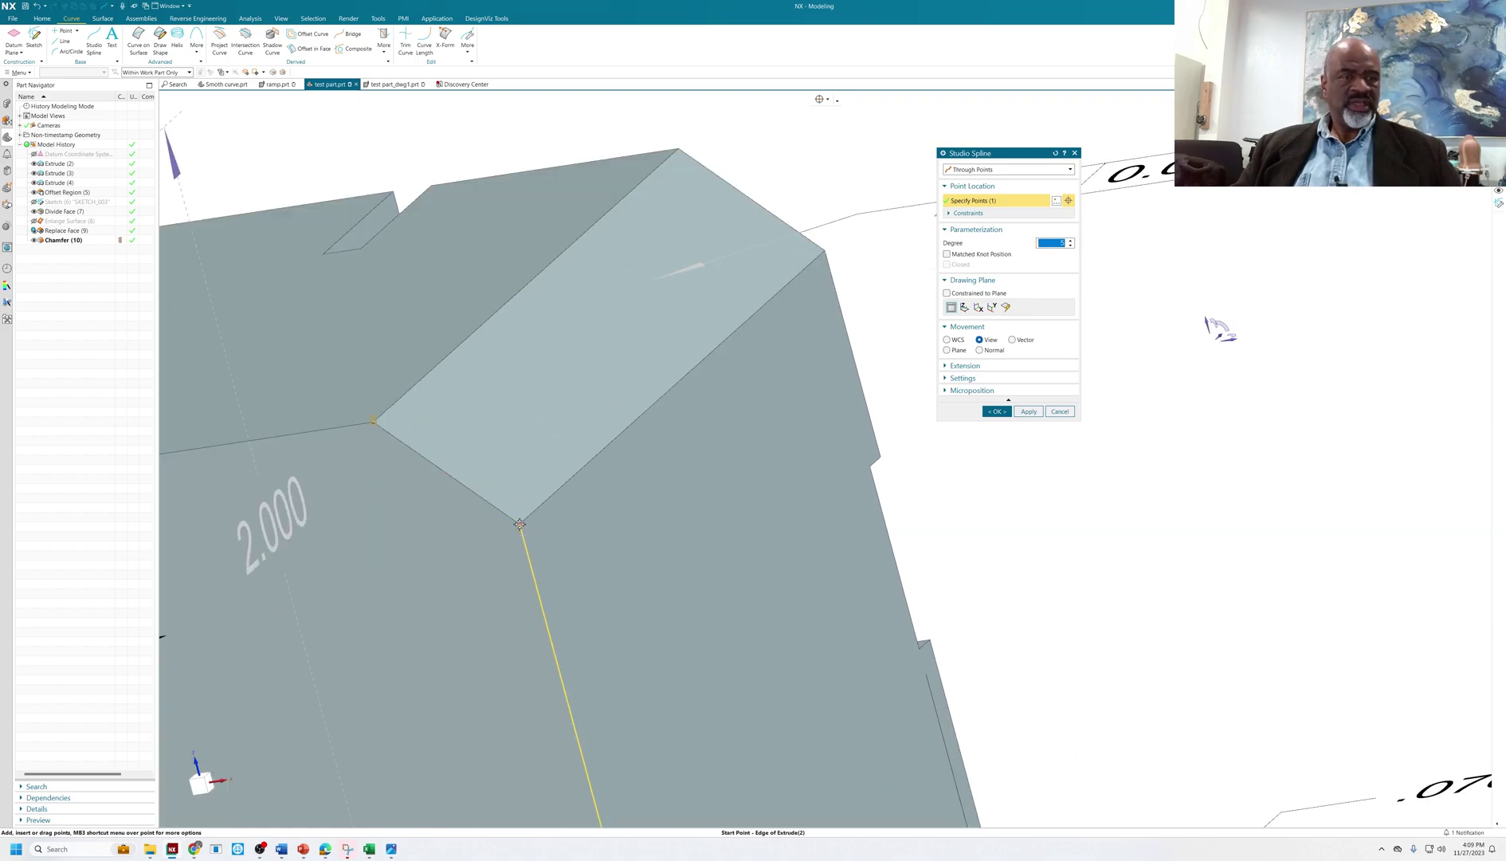
{"action": "left_click", "coordinate": [522, 523]}
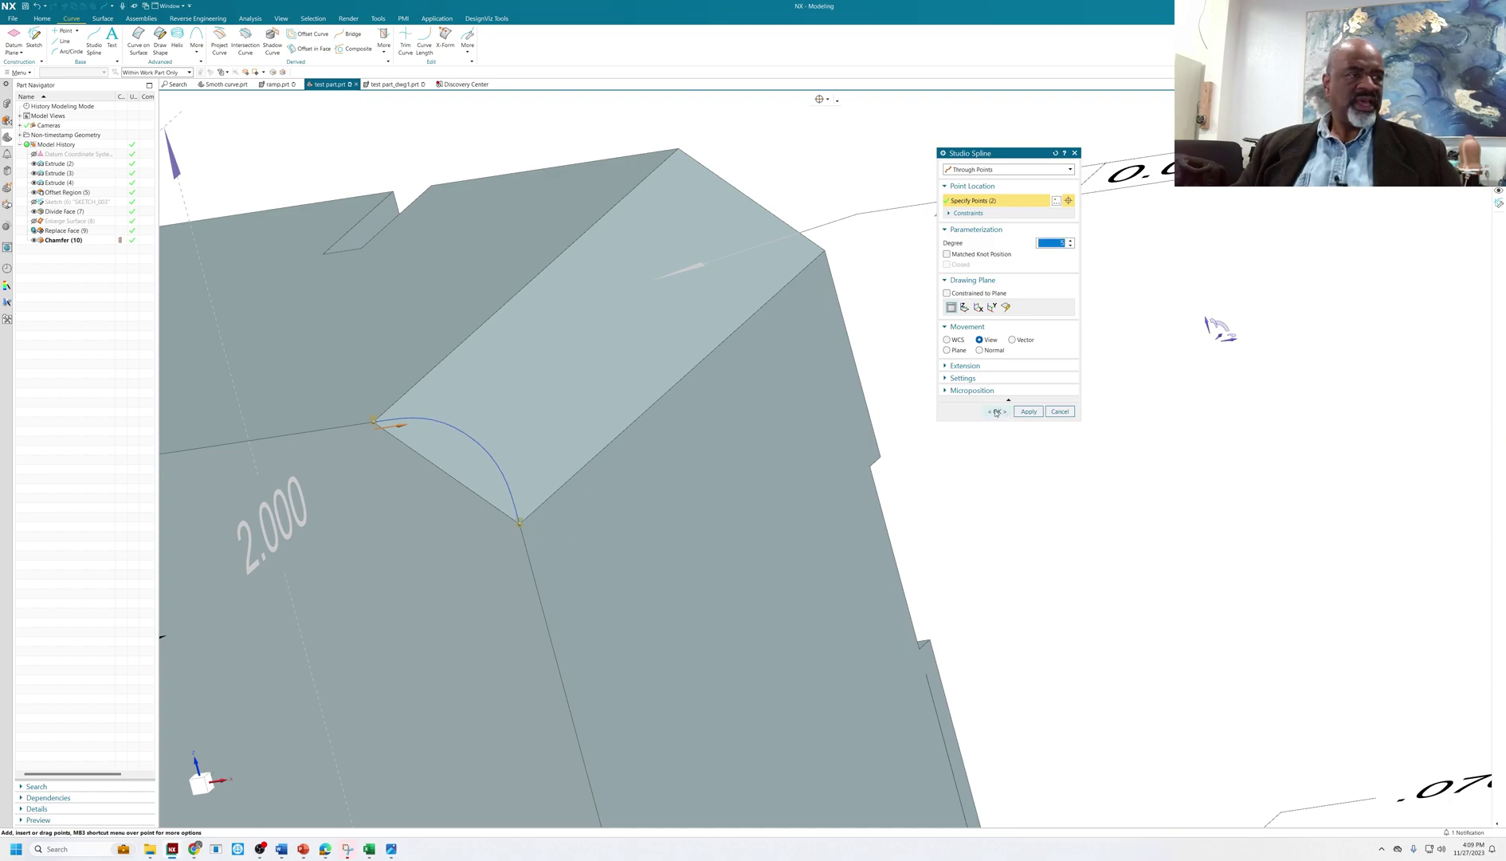
{"action": "left_click", "coordinate": [996, 411]}
{"action": "scroll", "coordinate": [811, 194], "scroll_direction": "down", "scroll_amount": 3}
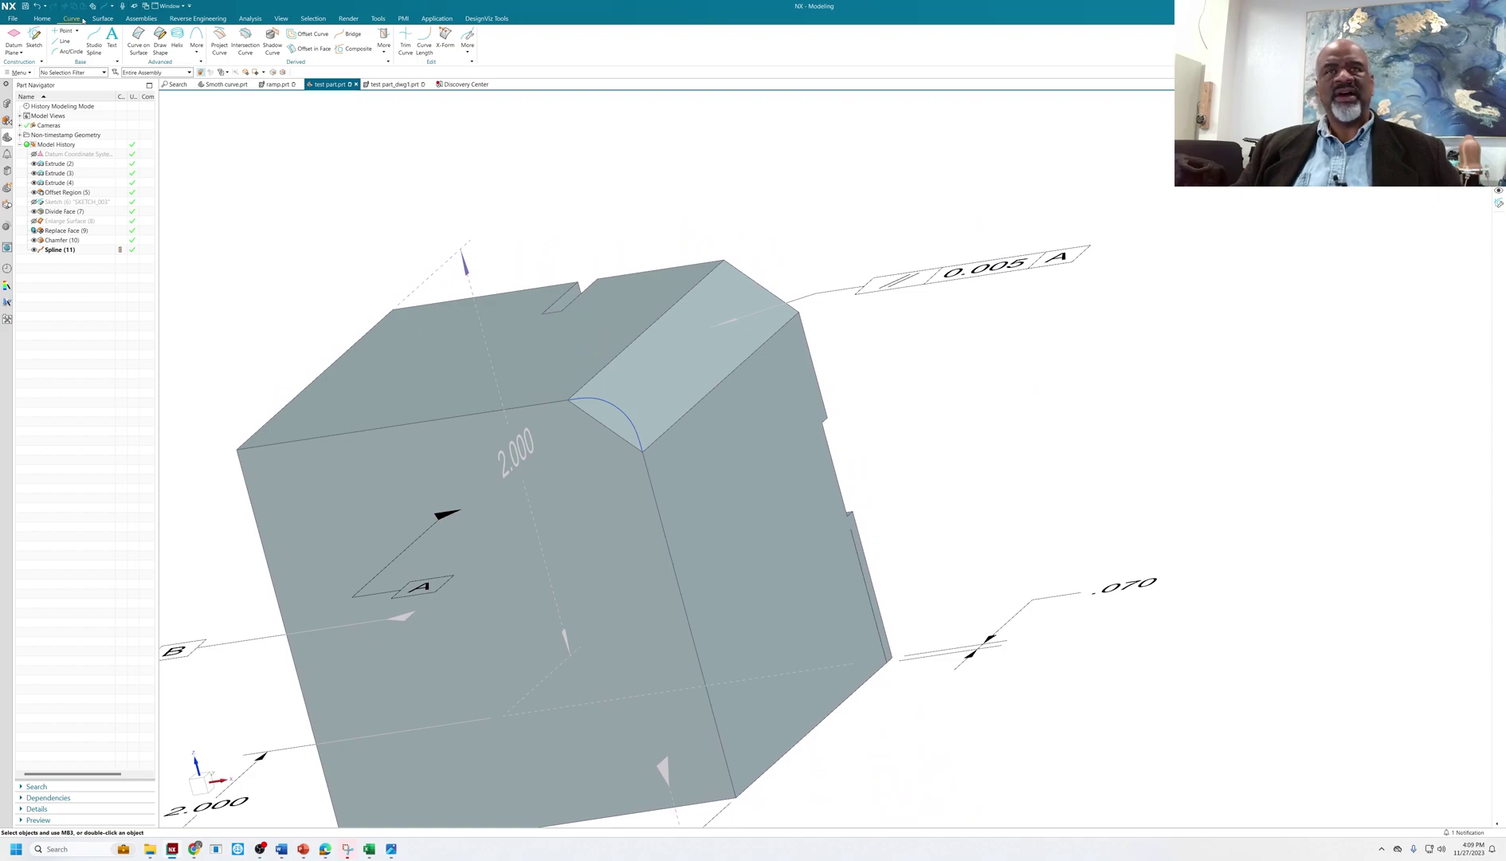
Step: Sweep the spline arc along the chamfer edge with Sweep along Guide
{"action": "left_click", "coordinate": [102, 18]}
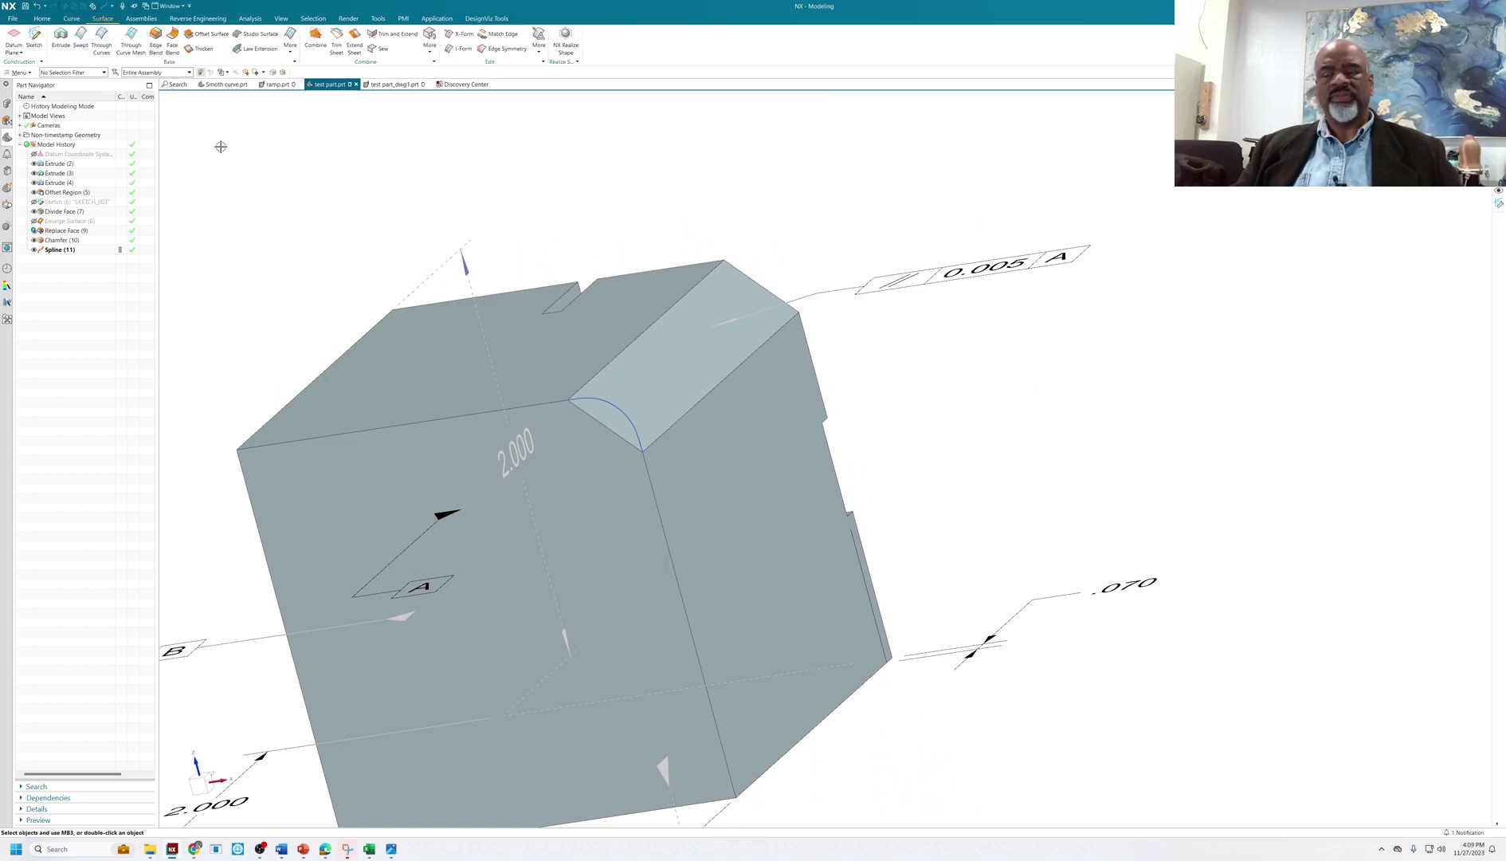
{"action": "left_click", "coordinate": [290, 43]}
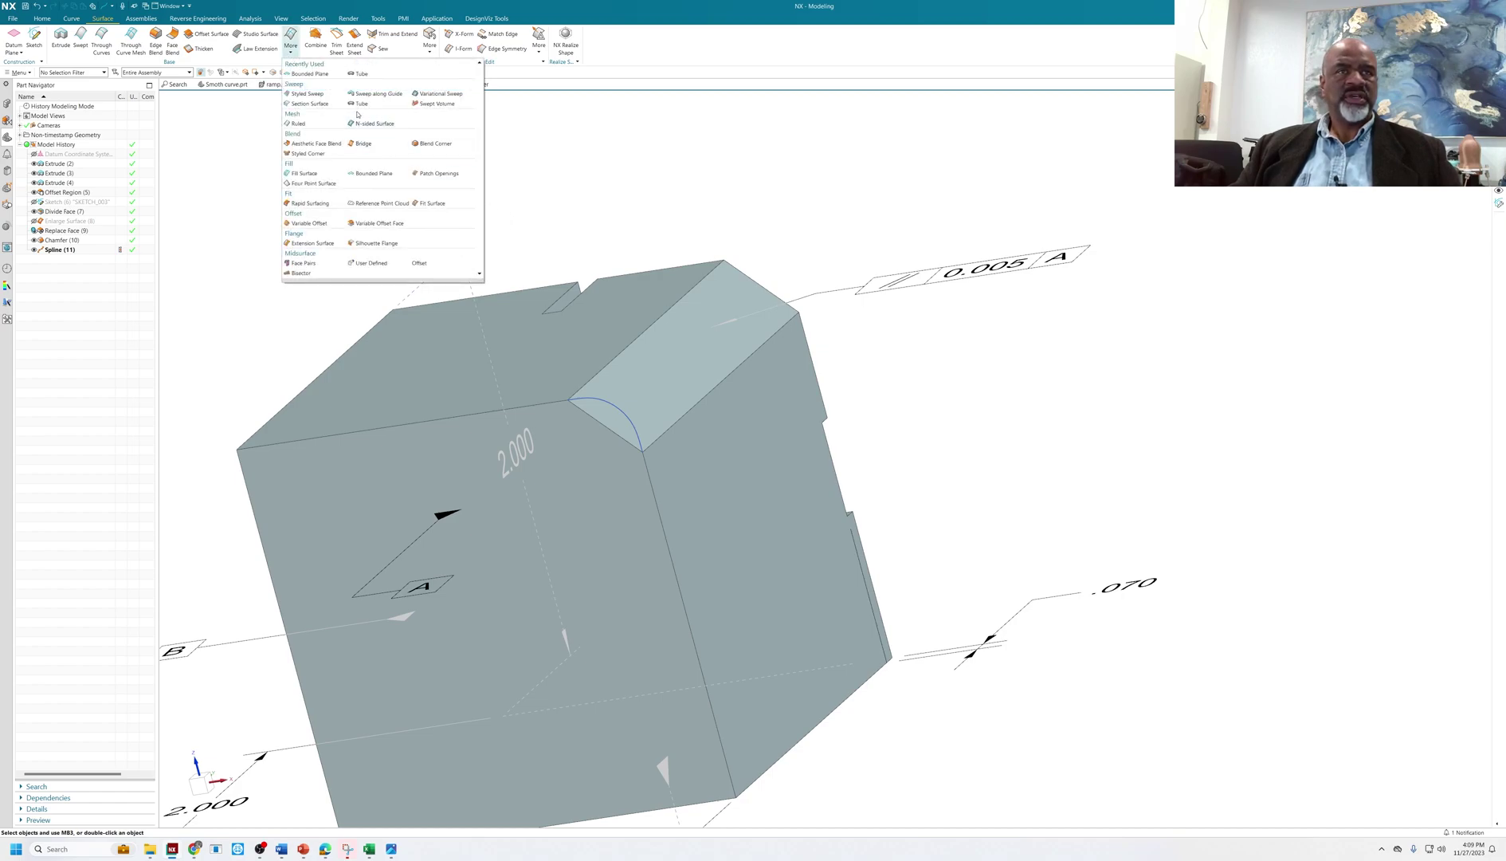
{"action": "left_click", "coordinate": [369, 94]}
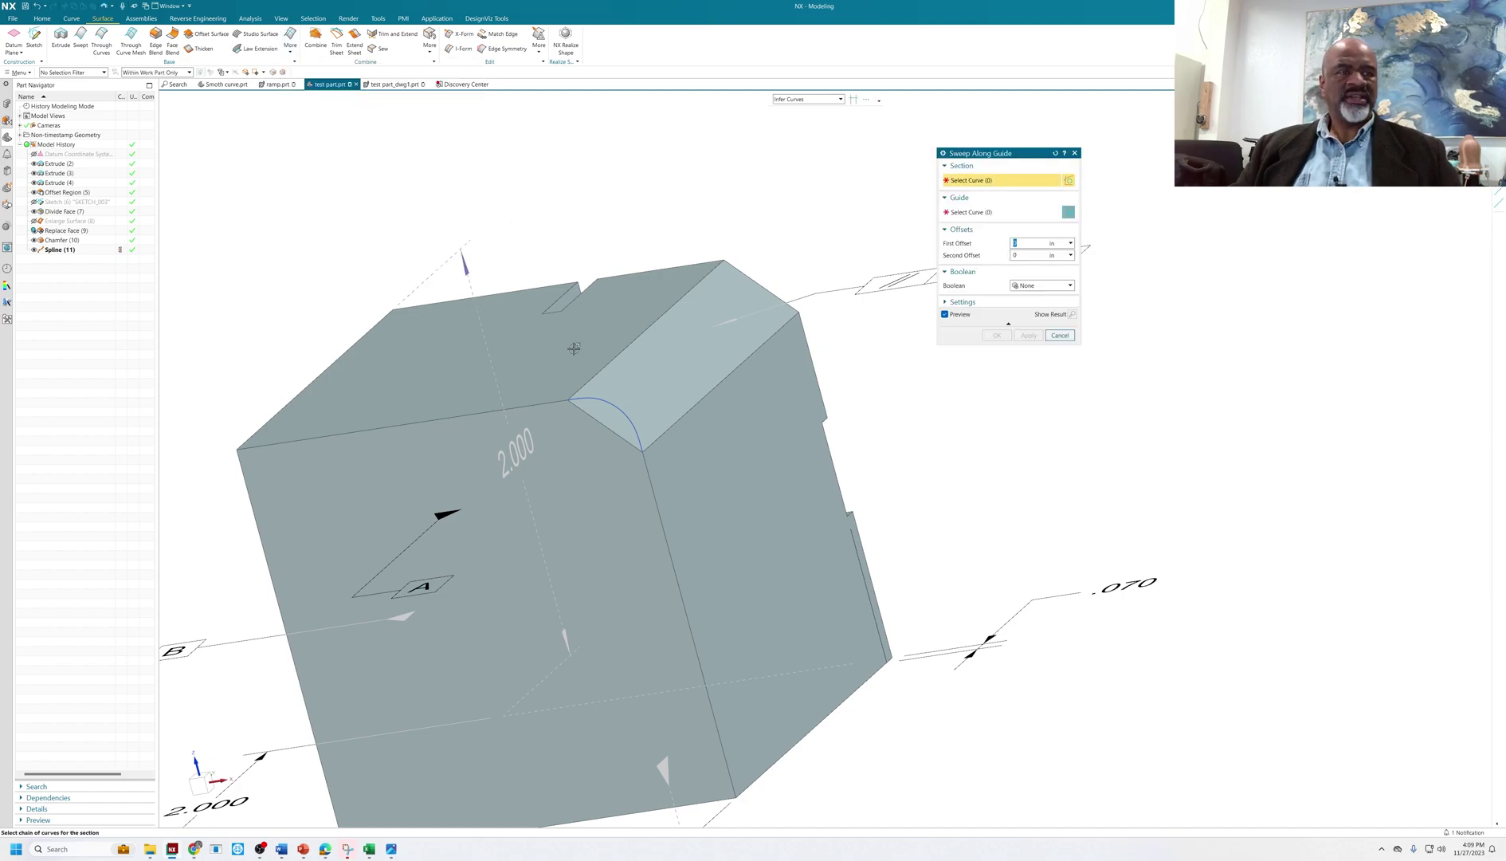
{"action": "left_click", "coordinate": [610, 405]}
{"action": "left_click", "coordinate": [969, 212]}
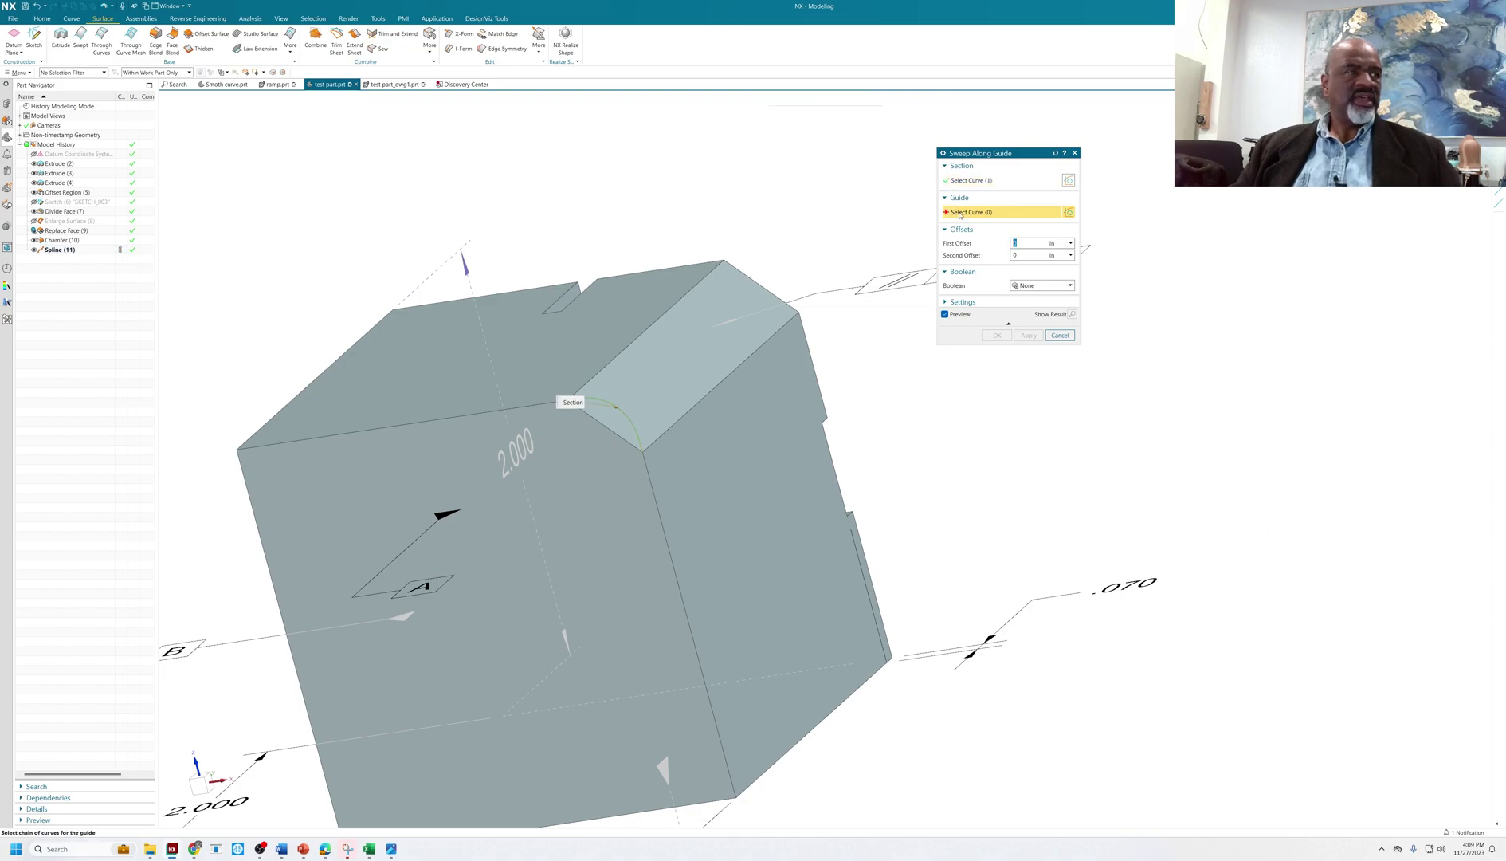
{"action": "left_click", "coordinate": [653, 323]}
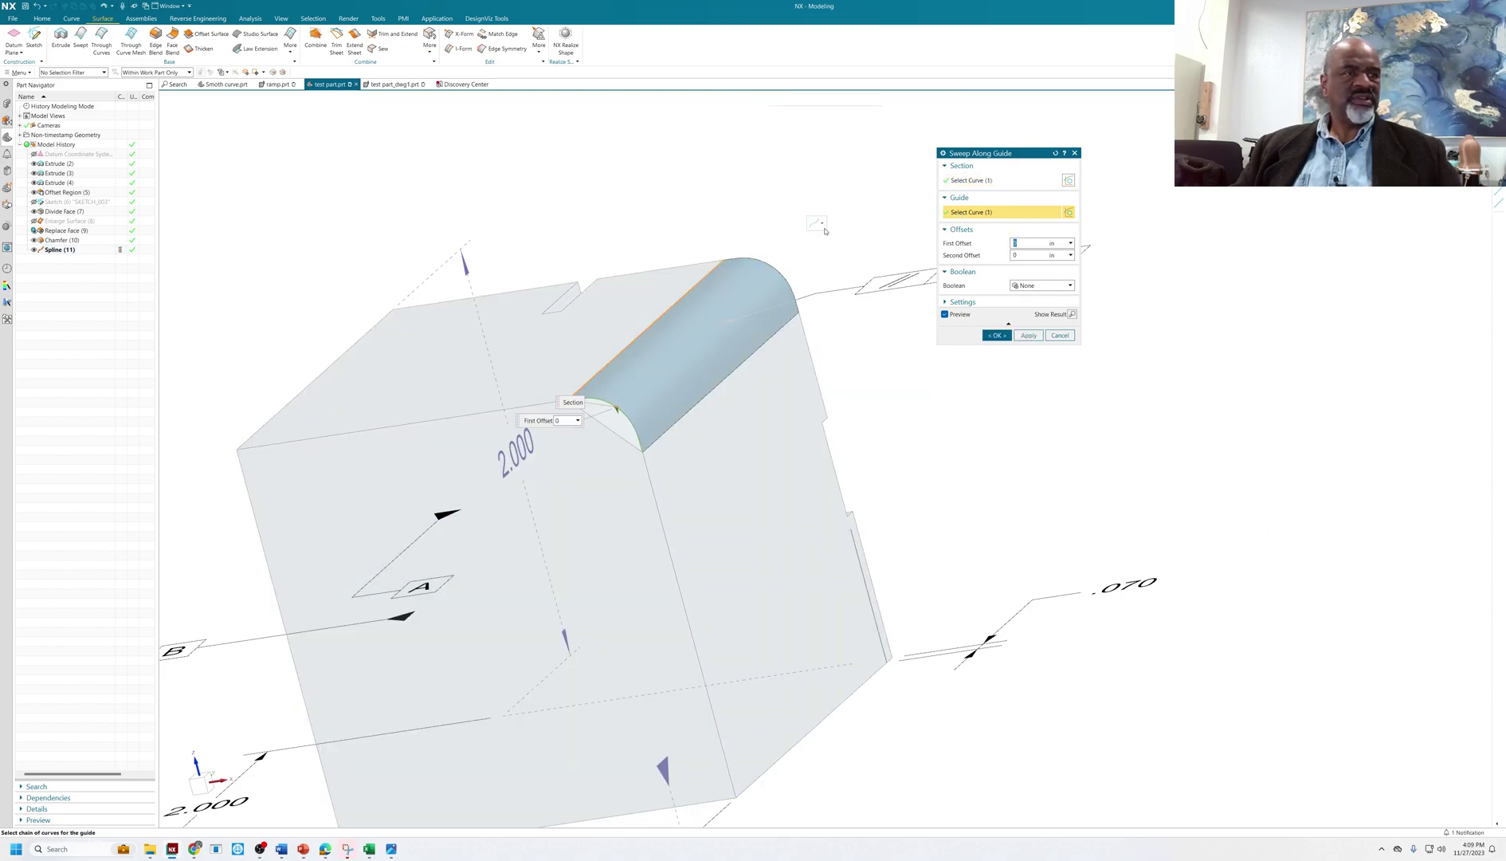
{"action": "left_click", "coordinate": [997, 335]}
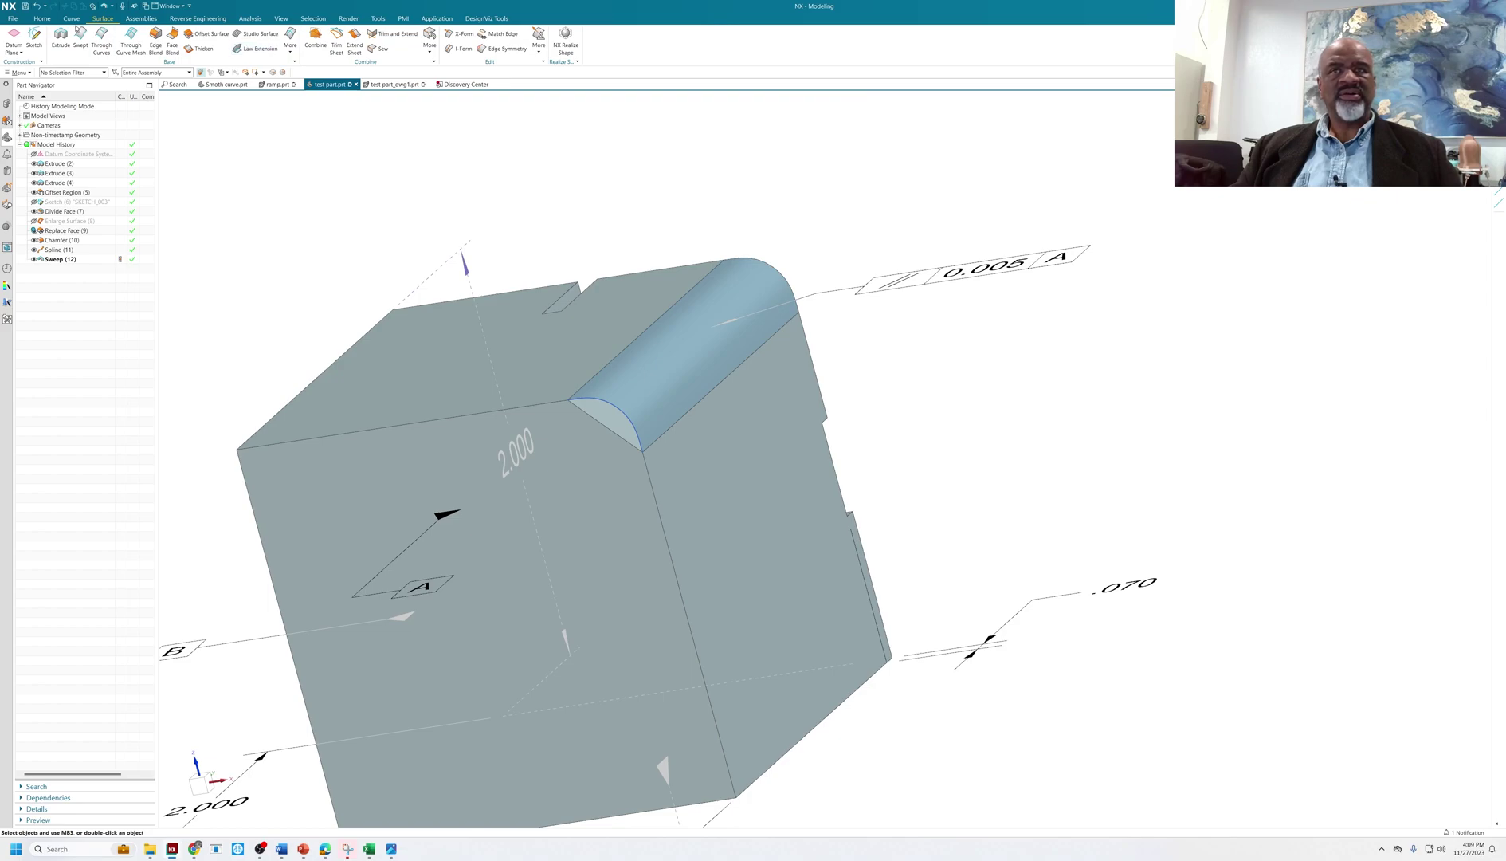
{"action": "left_click", "coordinate": [40, 19]}
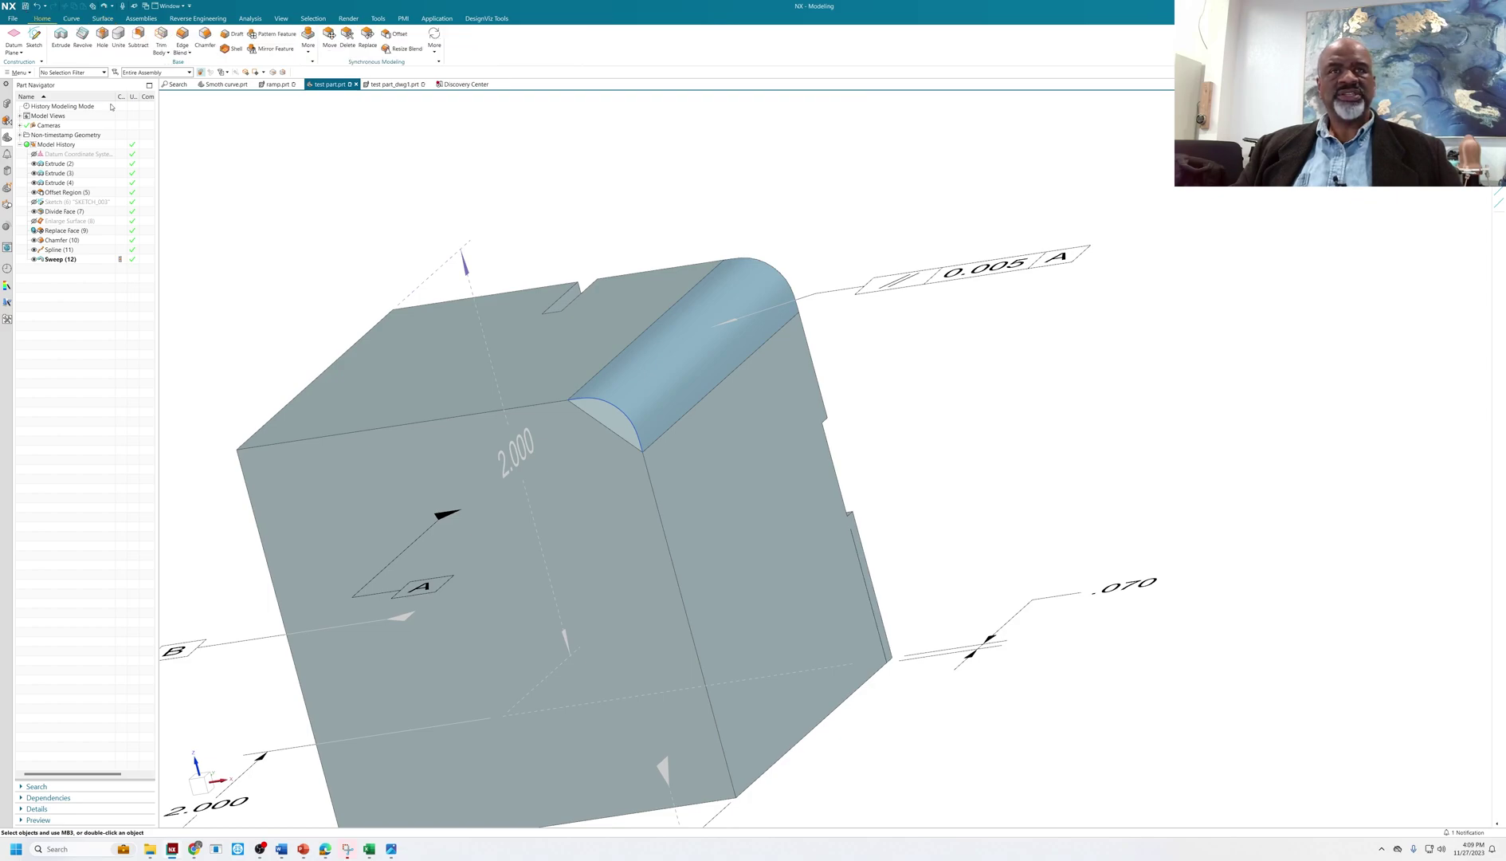
Step: Replace the flat chamfer face with the swept surface using Replace Face
{"action": "left_click", "coordinate": [367, 39]}
{"action": "left_click", "coordinate": [618, 417]}
{"action": "left_click", "coordinate": [705, 298]}
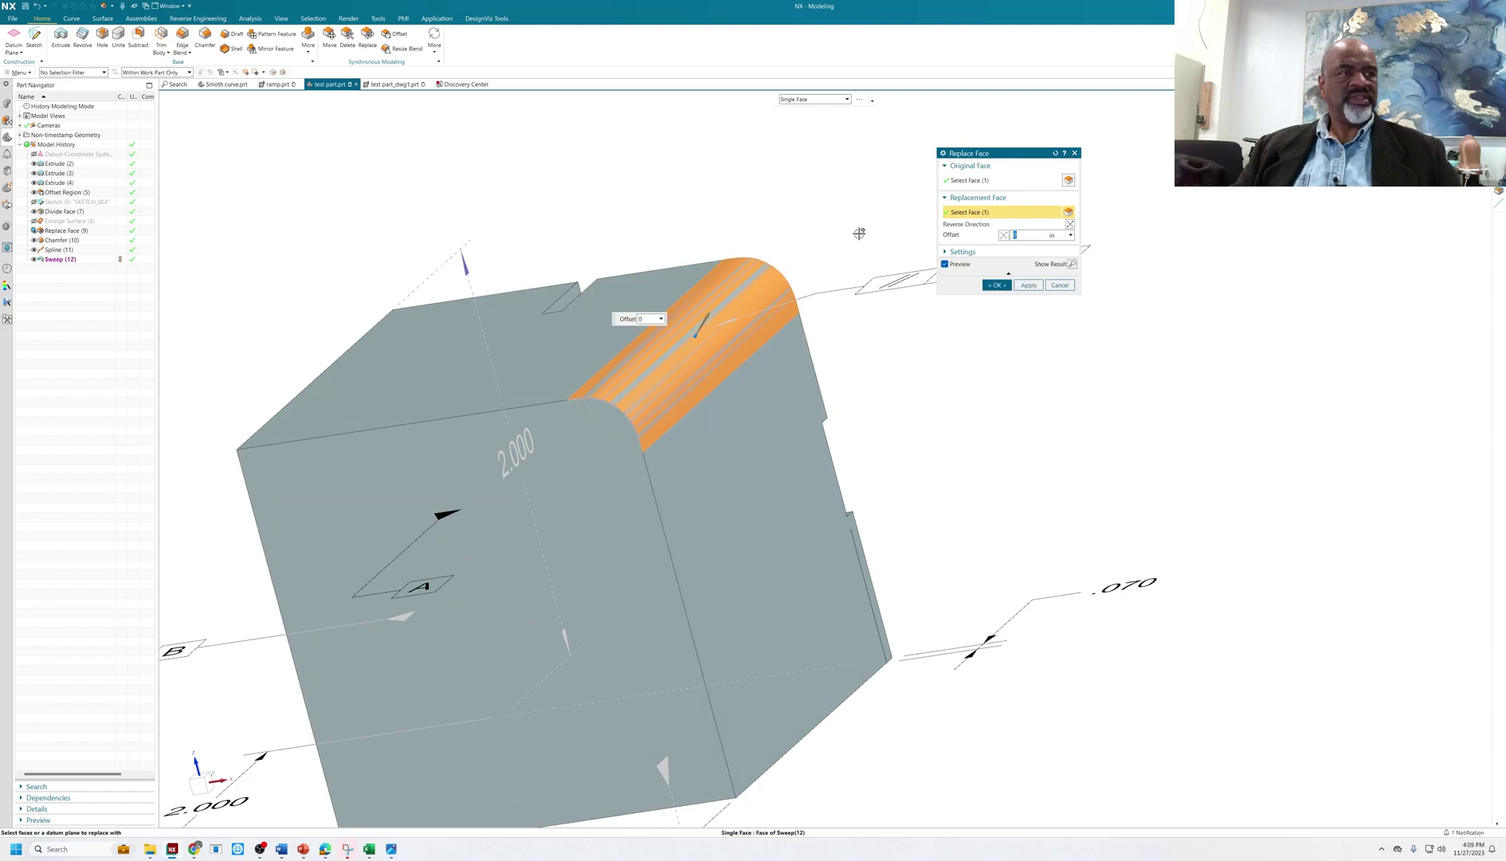
{"action": "left_click", "coordinate": [997, 285]}
{"action": "scroll", "coordinate": [691, 177], "scroll_direction": "down", "scroll_amount": 2}
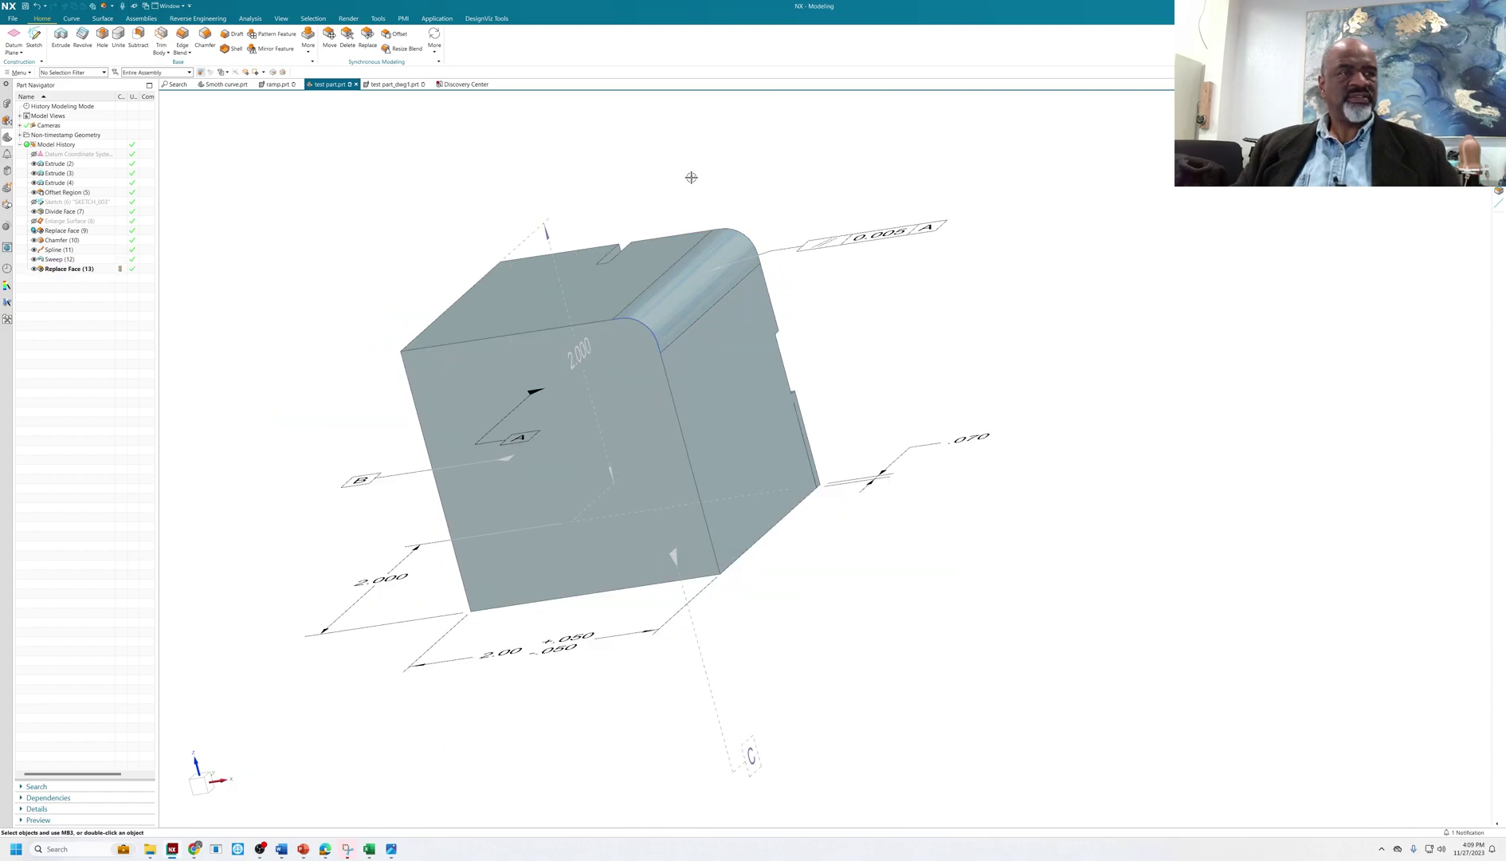
Step: Hide the leftover sweep sheet and spline with Ctrl+B
{"action": "key", "text": "ctrl+b"}
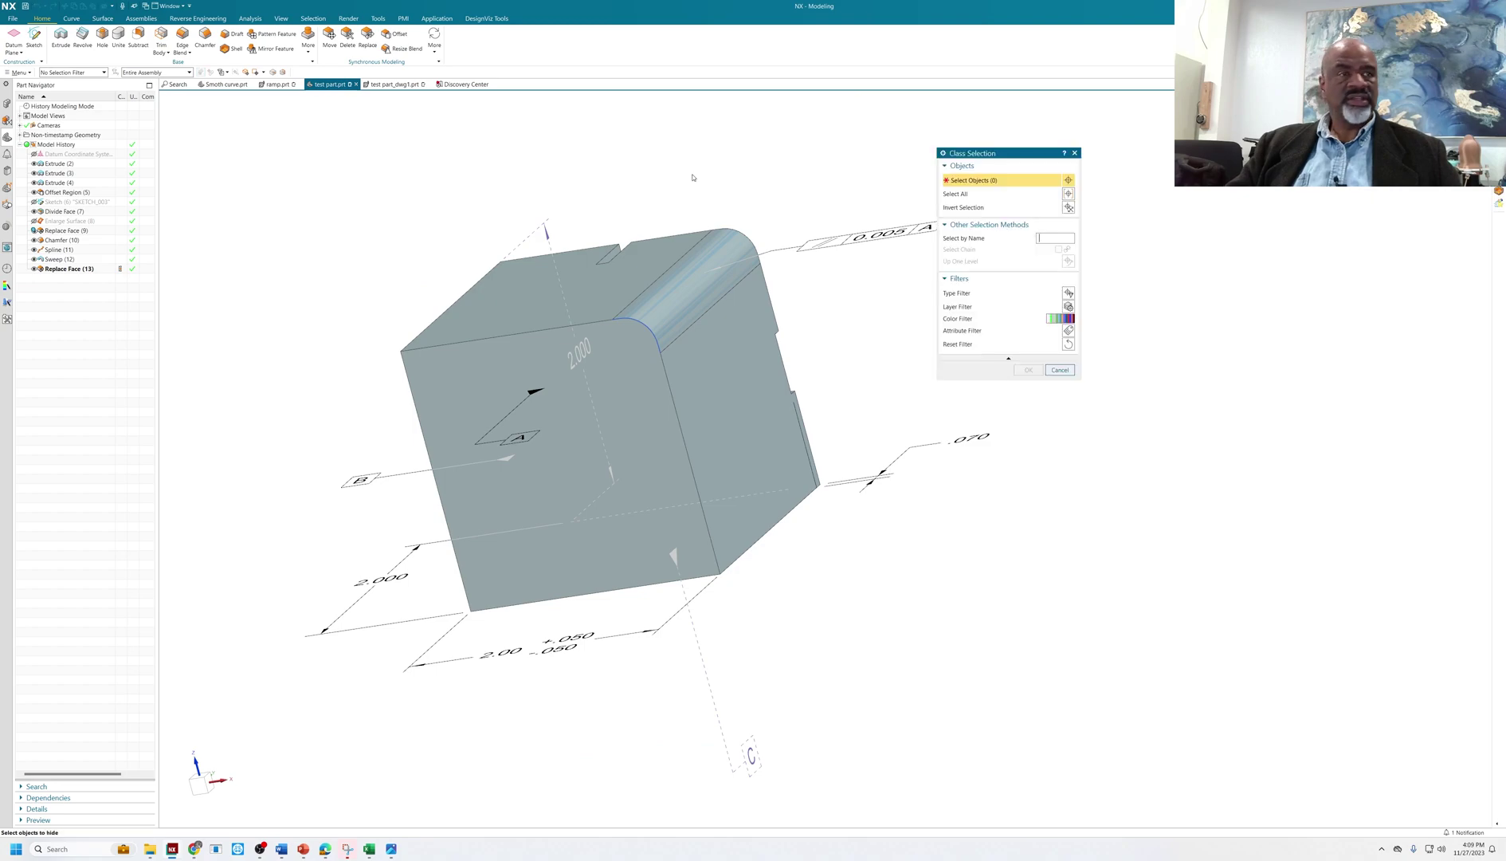
{"action": "left_click_drag", "start_coordinate": [576, 177], "coordinate": [843, 403]}
{"action": "scroll", "coordinate": [818, 319], "scroll_direction": "up", "scroll_amount": 2}
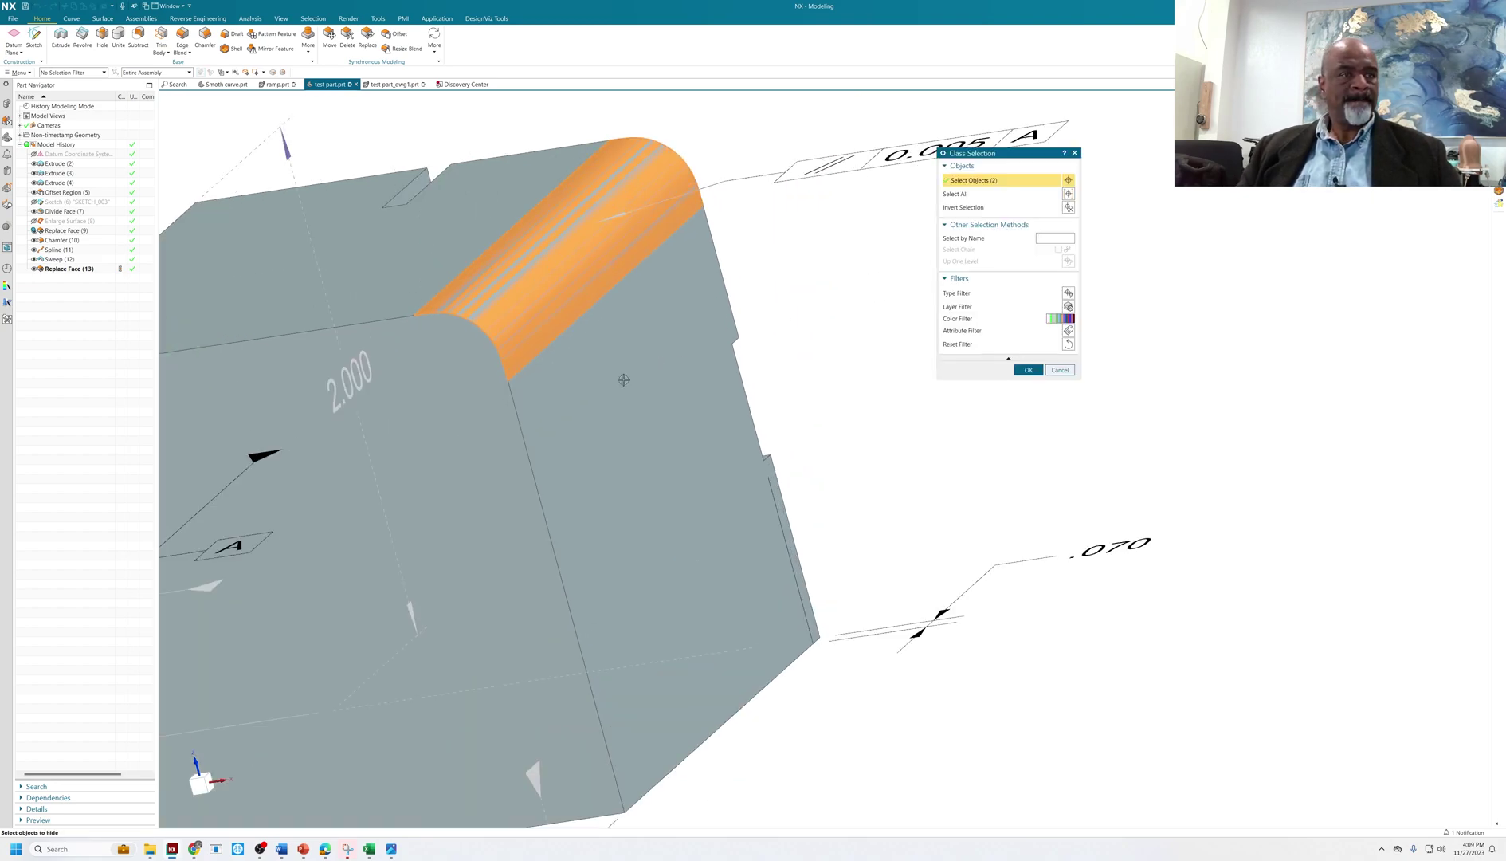
{"action": "left_click", "coordinate": [1028, 370]}
{"action": "middle_click_drag", "start_coordinate": [958, 347], "coordinate": [835, 343]}
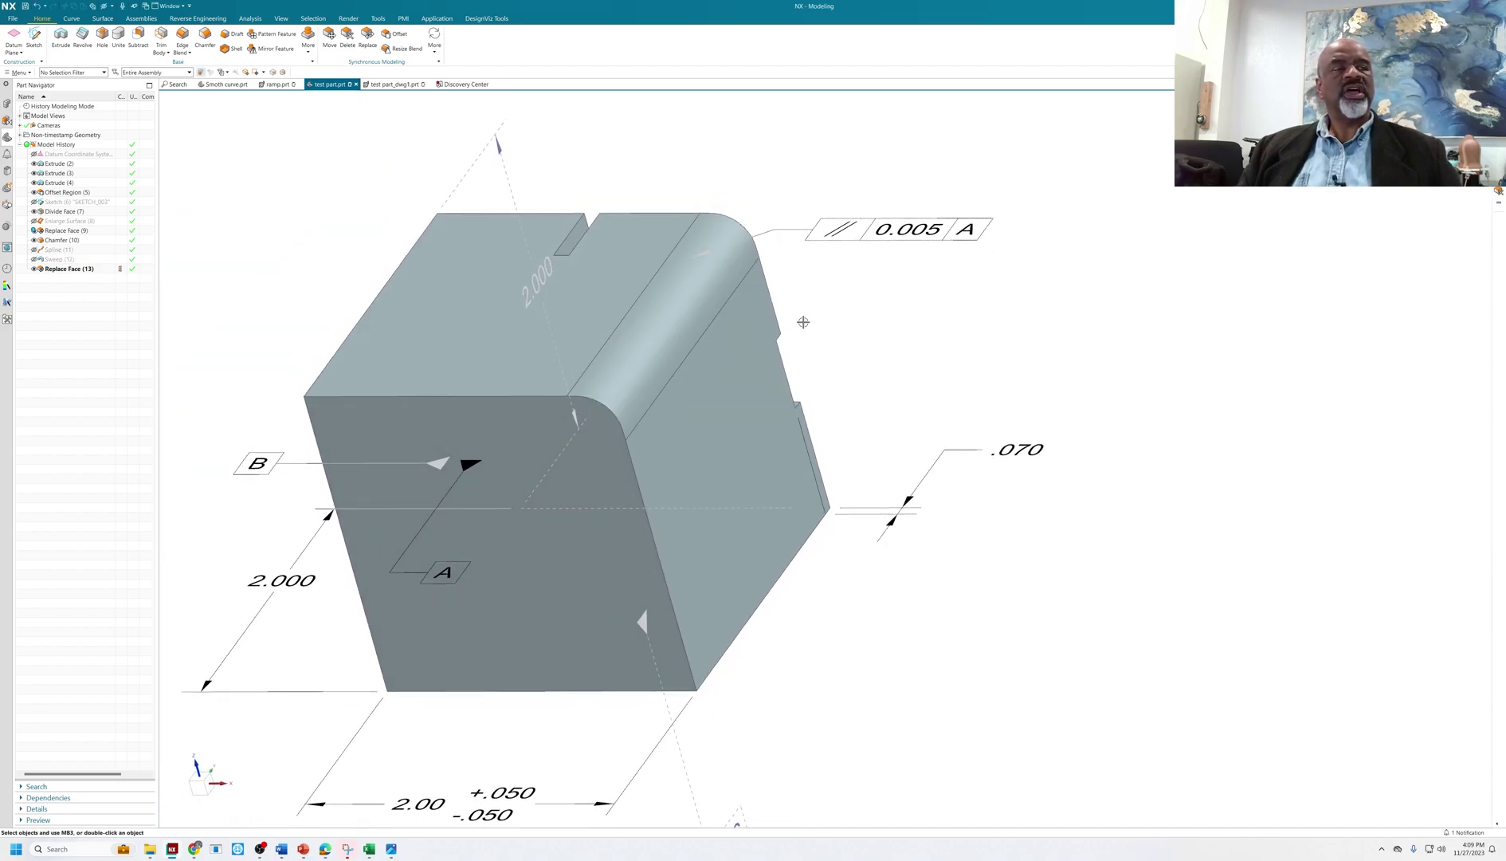
{"action": "middle_click_drag", "start_coordinate": [848, 290], "coordinate": [812, 317], "text": "shift"}
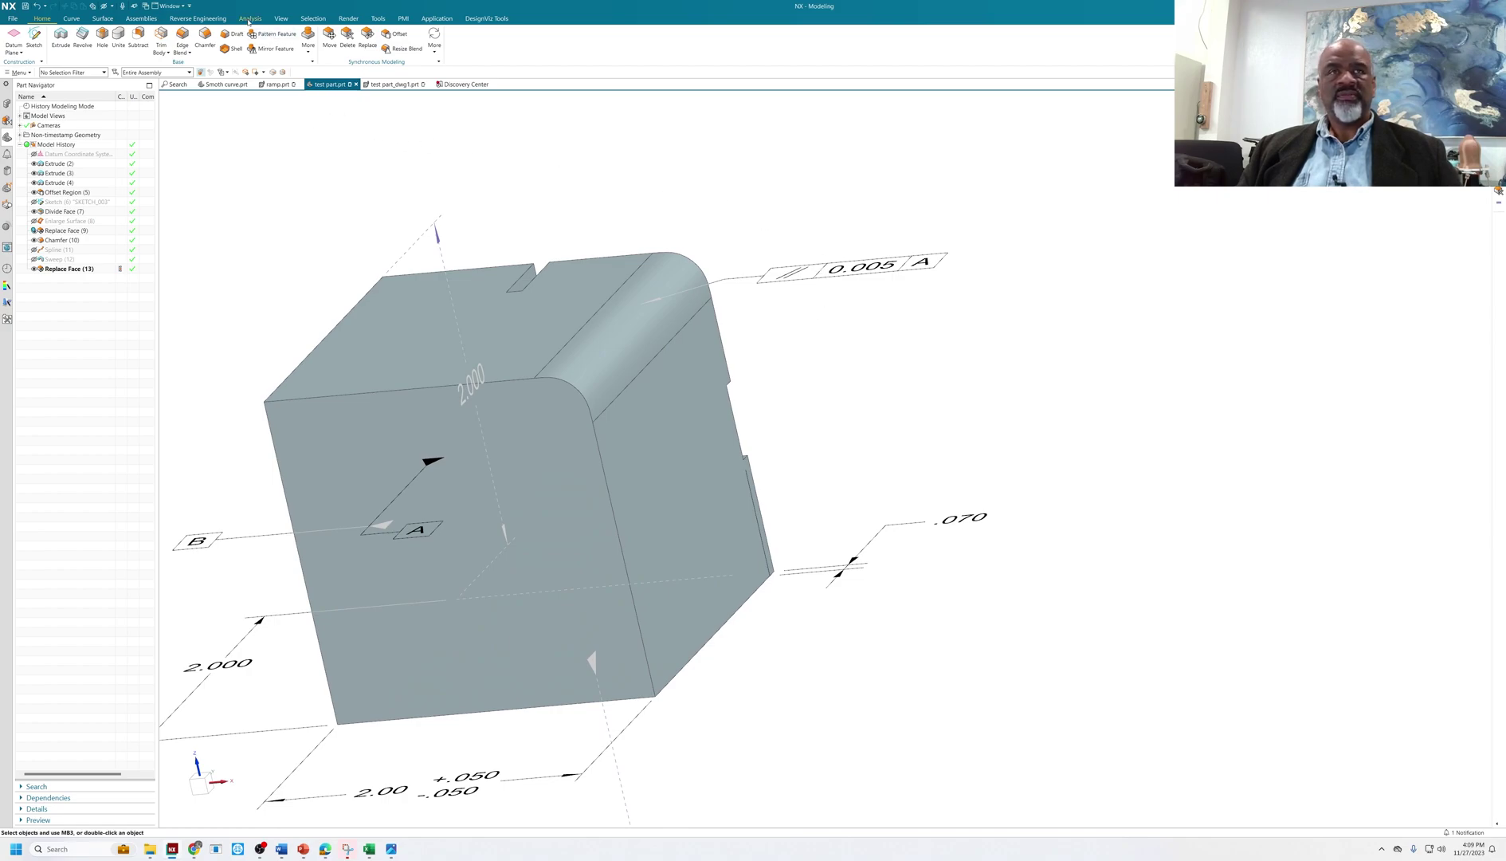
Step: Run a curvature Section Analysis on the rounded edge and adjacent faces with 109 needles
{"action": "left_click", "coordinate": [249, 18]}
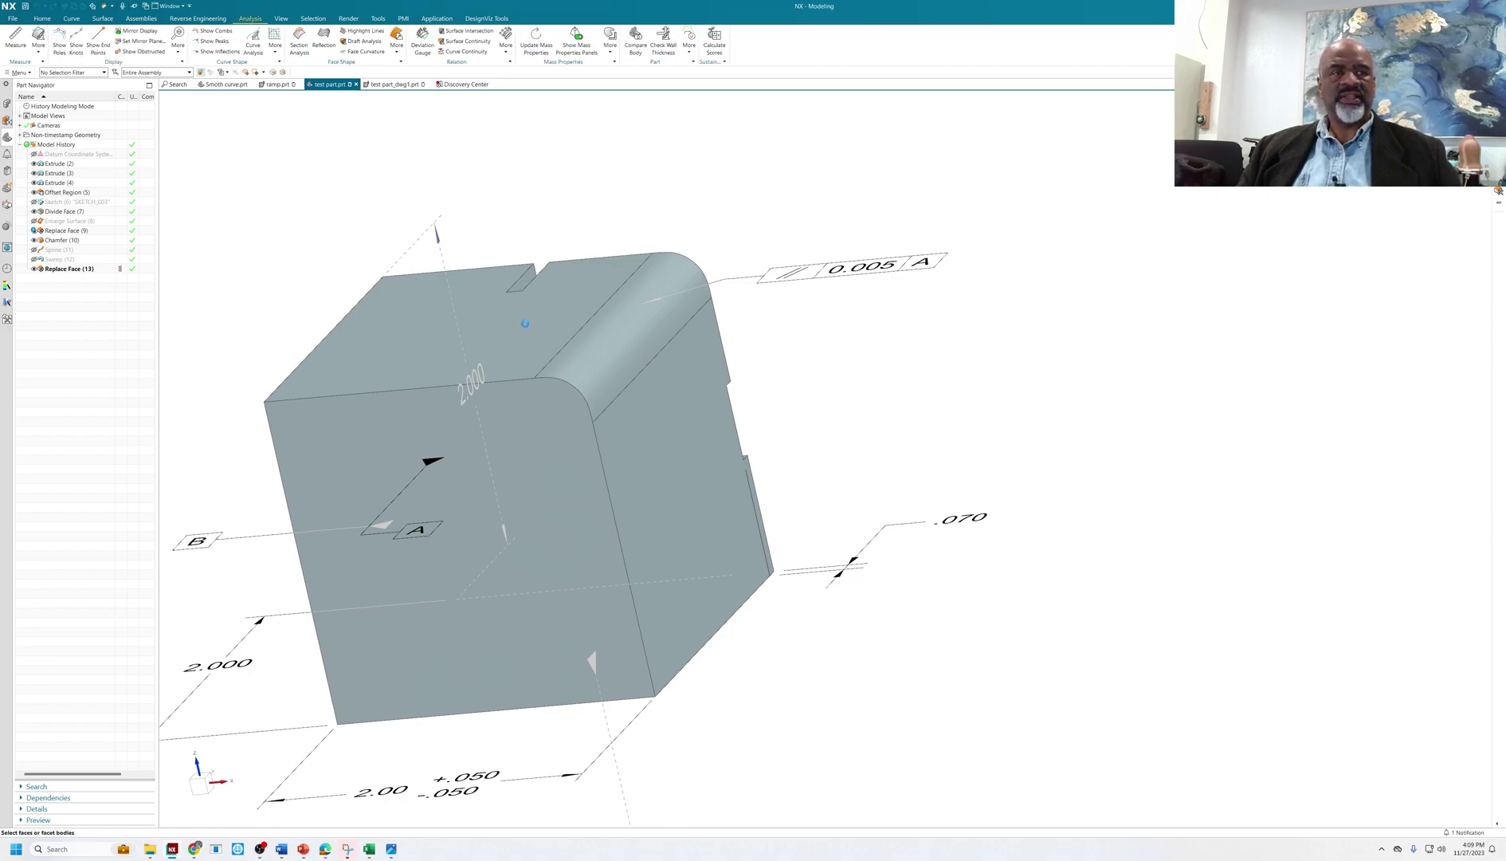
{"action": "left_click", "coordinate": [588, 344]}
{"action": "middle_click_drag", "start_coordinate": [662, 407], "coordinate": [789, 384]}
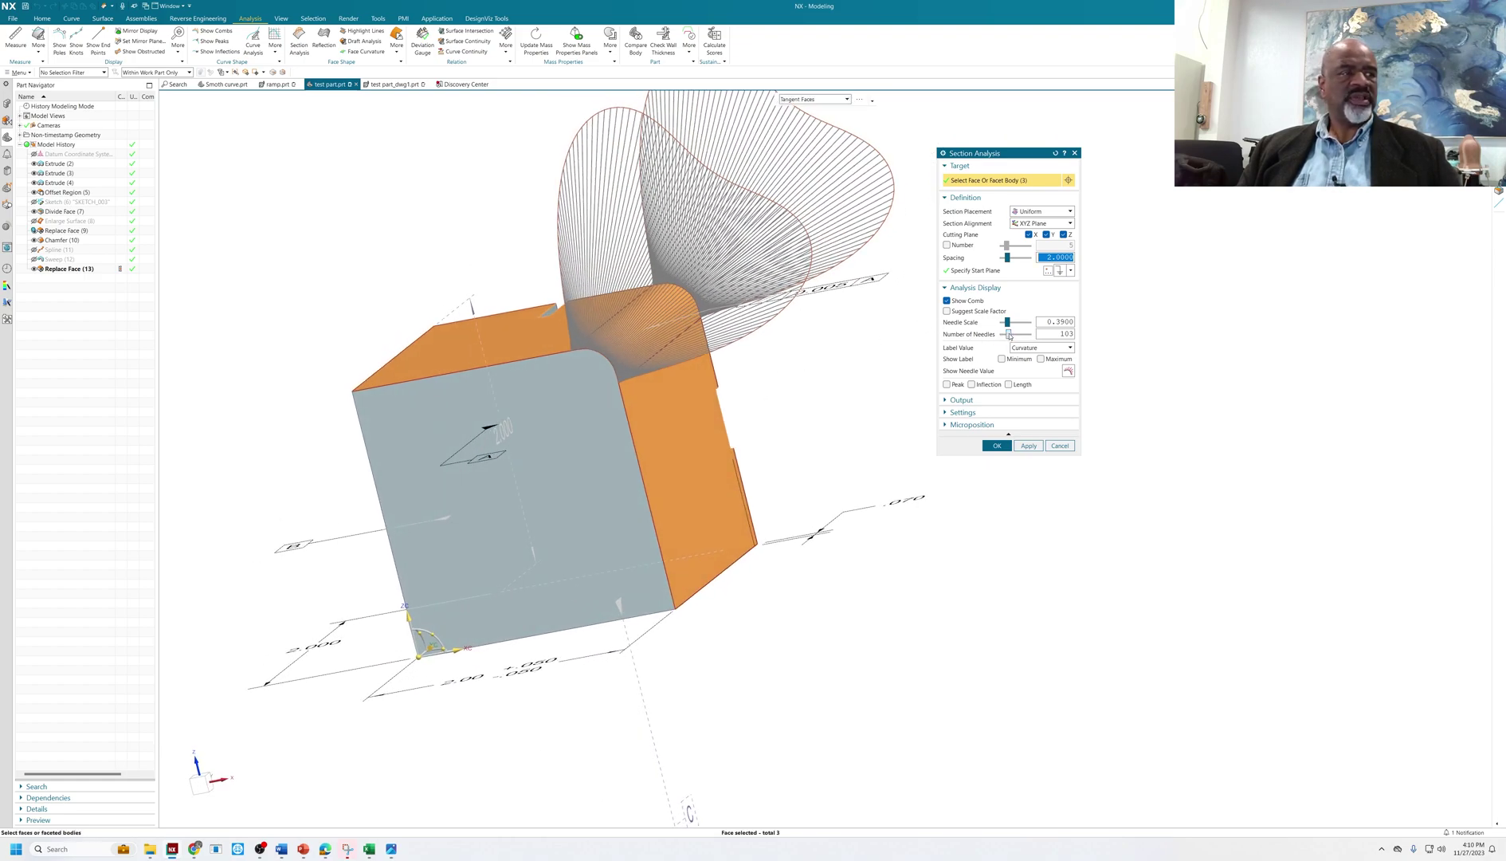
{"action": "left_click_drag", "start_coordinate": [1010, 335], "coordinate": [1003, 322]}
{"action": "scroll", "coordinate": [621, 339], "scroll_direction": "up", "scroll_amount": 5}
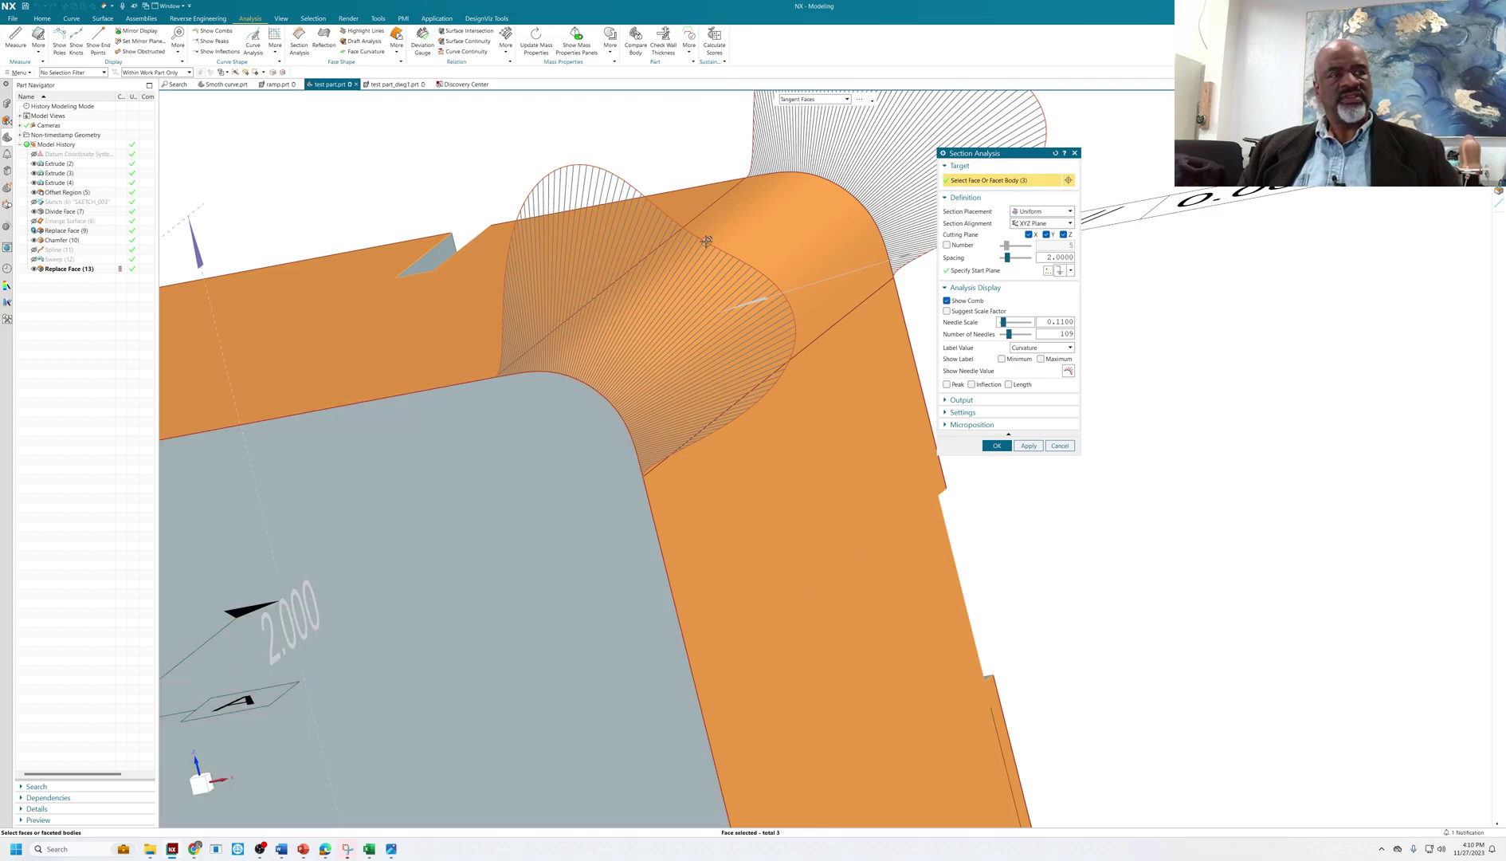
{"action": "scroll", "coordinate": [635, 269], "scroll_direction": "down", "scroll_amount": 1}
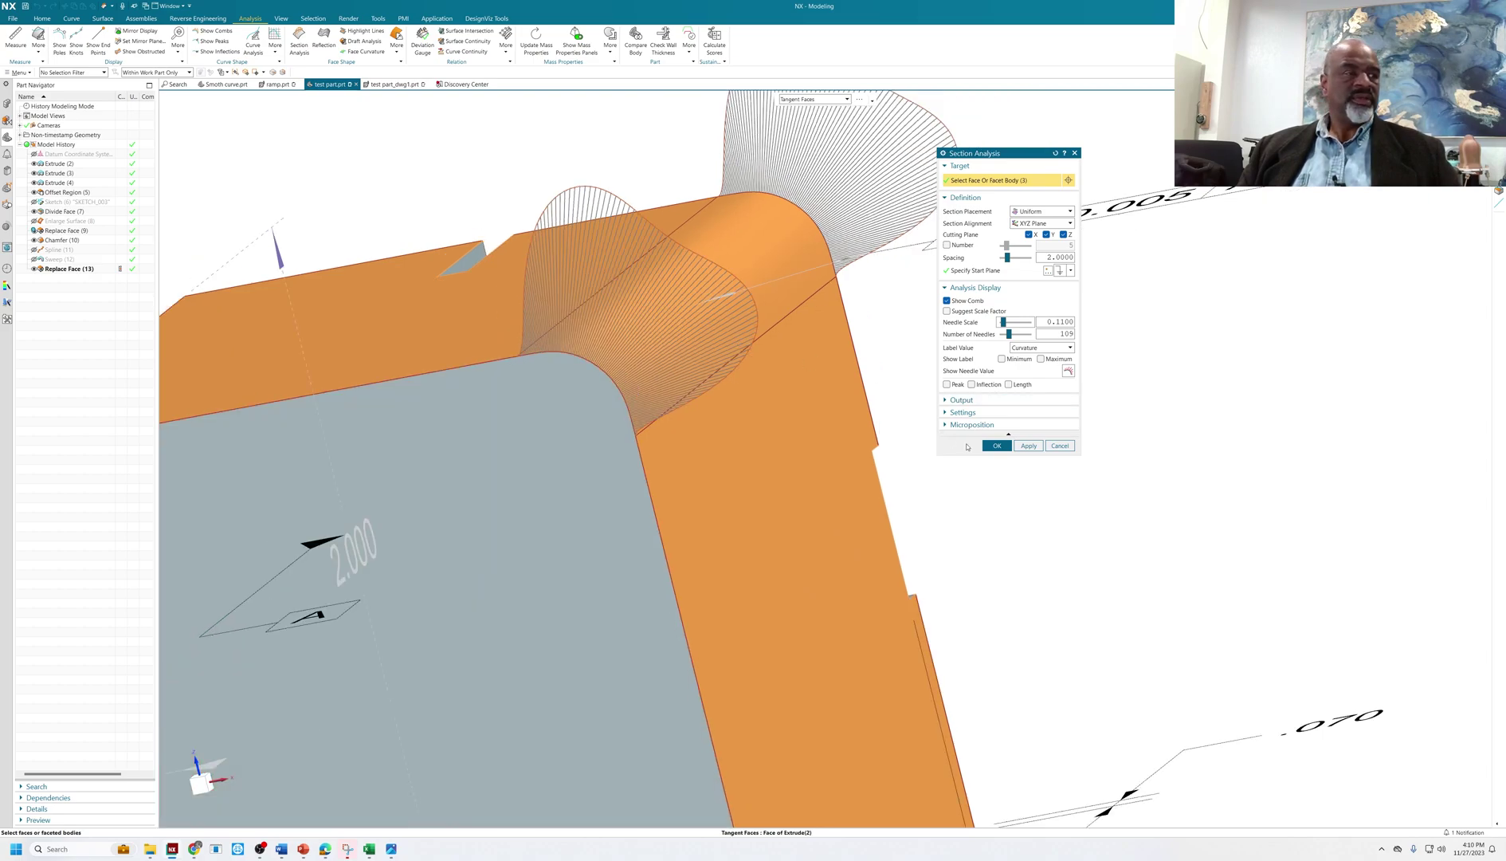
{"action": "left_click", "coordinate": [996, 446]}
Step: Orbit the block to inspect the curvature combs from other angles
{"action": "scroll", "coordinate": [713, 264], "scroll_direction": "down", "scroll_amount": 3}
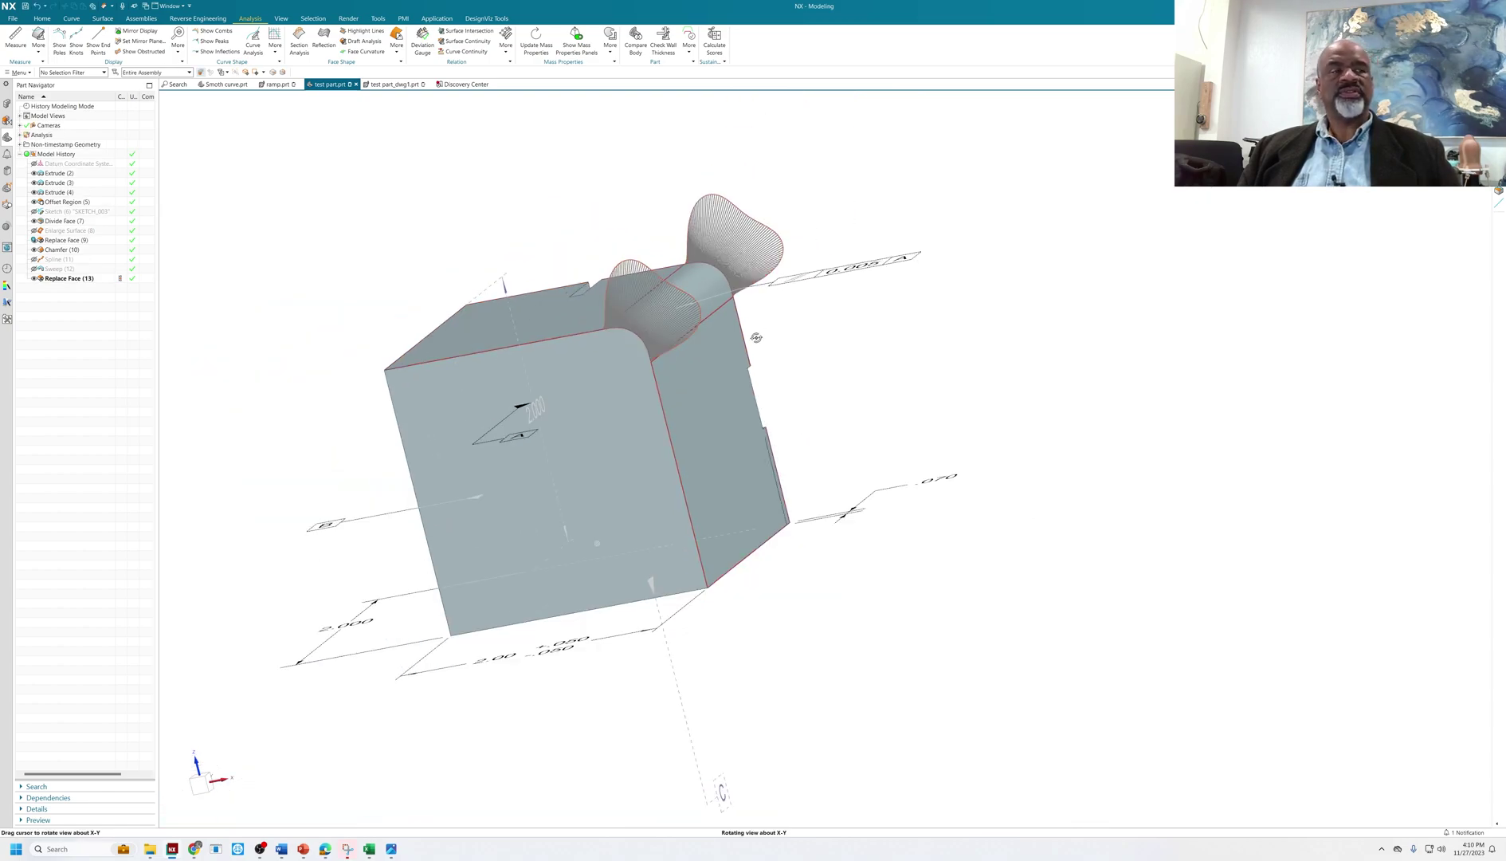
{"action": "mouse_move", "coordinate": [754, 334]}
{"action": "middle_mouse_down"}
{"action": "mouse_move", "coordinate": [755, 350]}
{"action": "mouse_move", "coordinate": [790, 339]}
{"action": "mouse_move", "coordinate": [736, 292]}
{"action": "mouse_move", "coordinate": [558, 238]}
{"action": "mouse_move", "coordinate": [800, 270]}
{"action": "mouse_move", "coordinate": [784, 326]}
{"action": "mouse_move", "coordinate": [770, 300]}
{"action": "mouse_move", "coordinate": [750, 319]}
{"action": "middle_mouse_up"}
{"action": "mouse_move", "coordinate": [901, 363]}
{"action": "middle_mouse_down"}
{"action": "mouse_move", "coordinate": [808, 397]}
{"action": "mouse_move", "coordinate": [800, 370]}
{"action": "mouse_move", "coordinate": [853, 351]}
{"action": "mouse_move", "coordinate": [875, 377]}
{"action": "mouse_move", "coordinate": [833, 413]}
{"action": "mouse_move", "coordinate": [821, 411]}
{"action": "mouse_move", "coordinate": [885, 376]}
{"action": "mouse_move", "coordinate": [890, 351]}
{"action": "middle_mouse_up"}
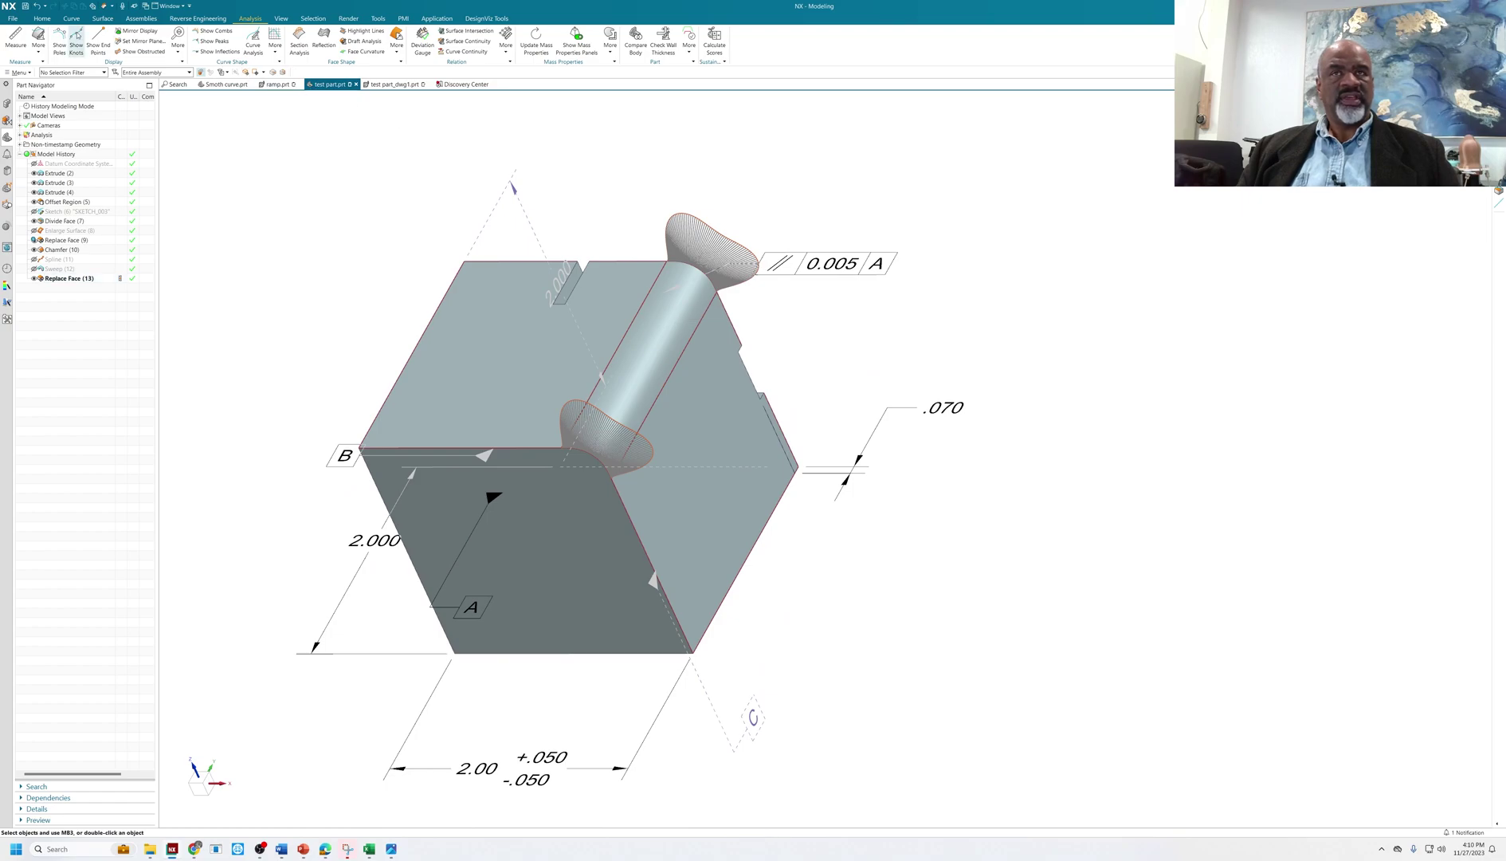
Step: Add a G2 (Curvature) Edge Blend to the block's top-left edge
{"action": "left_click", "coordinate": [53, 19]}
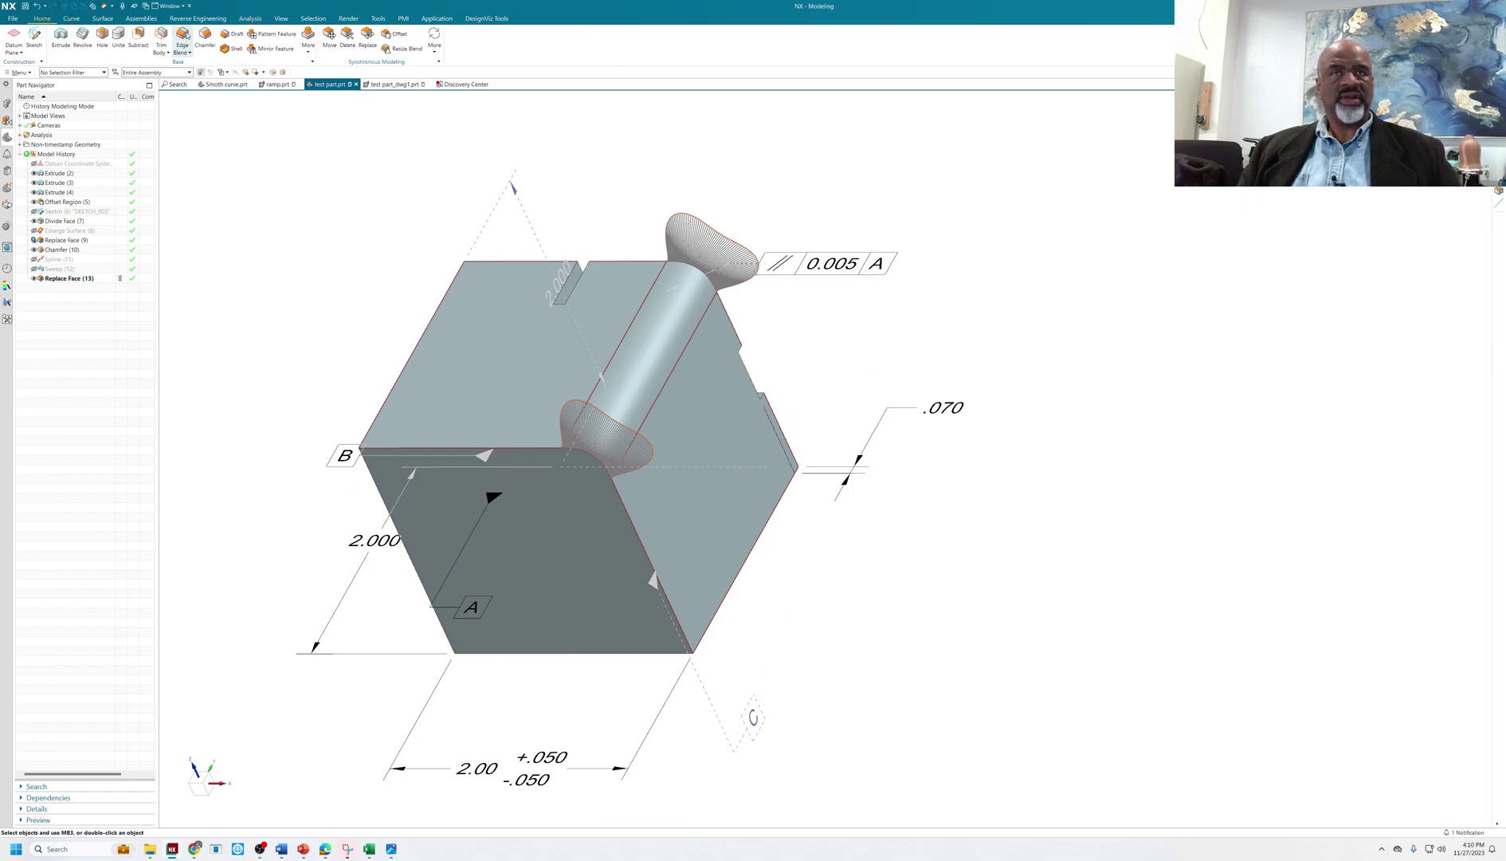
{"action": "left_click", "coordinate": [184, 37]}
{"action": "left_click", "coordinate": [446, 283]}
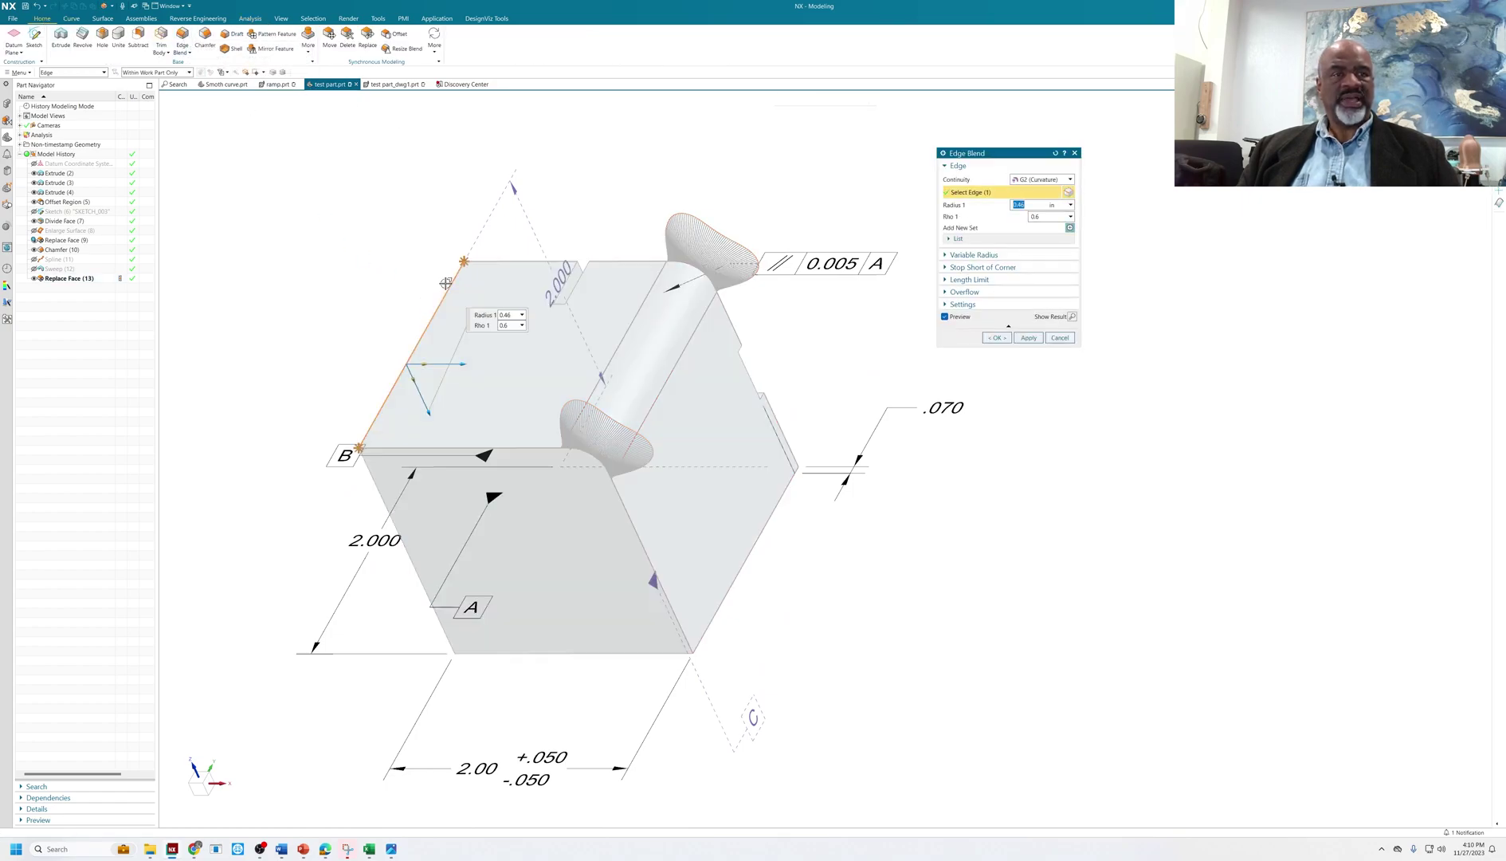
{"action": "left_click", "coordinate": [994, 337]}
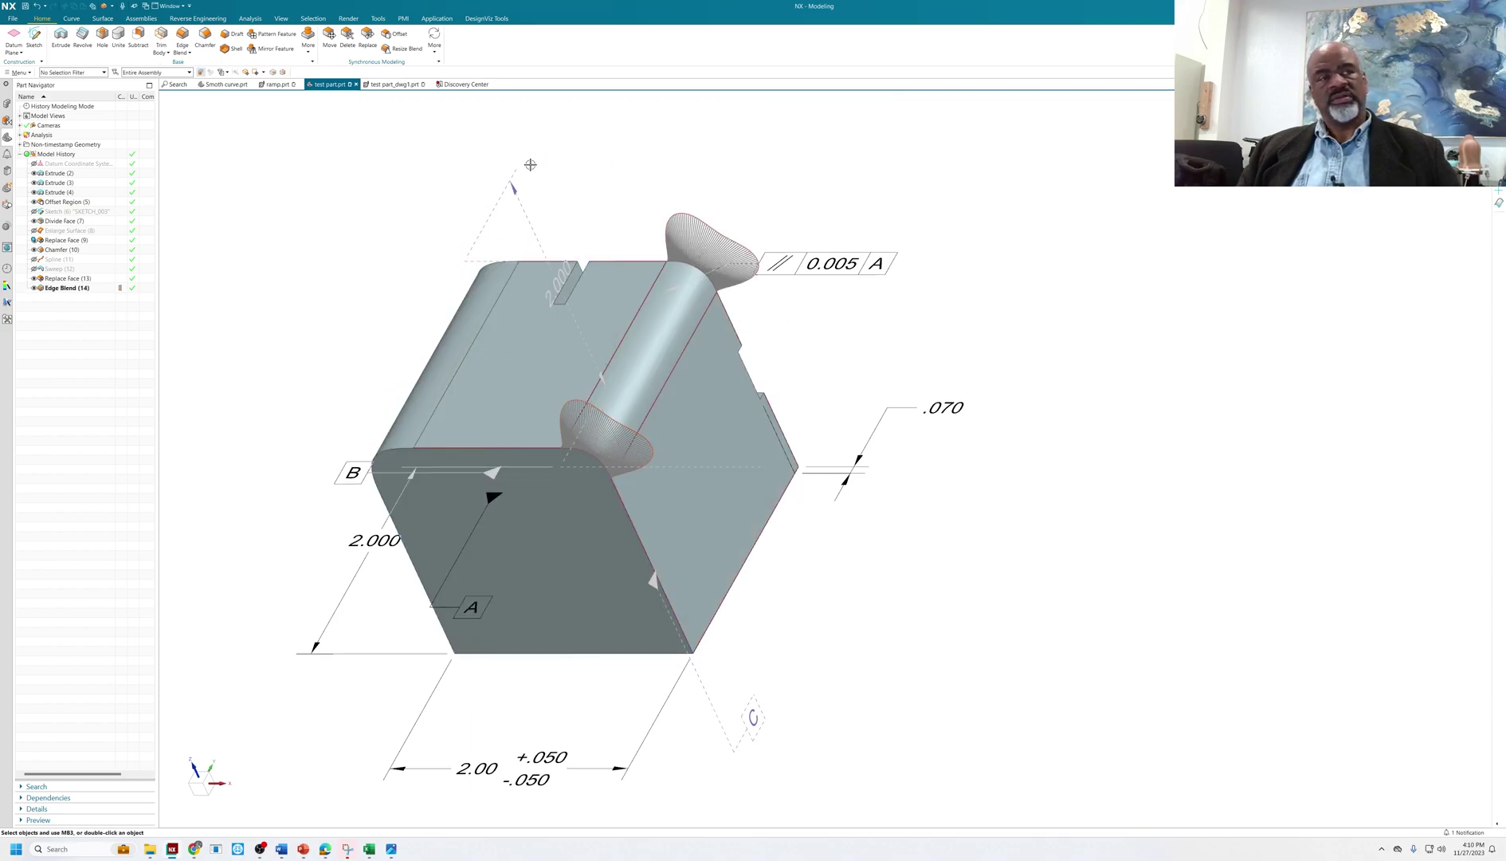
Step: Rotate the part upright toward a front view to inspect the new blend
{"action": "middle_click_drag", "start_coordinate": [528, 162], "coordinate": [756, 192]}
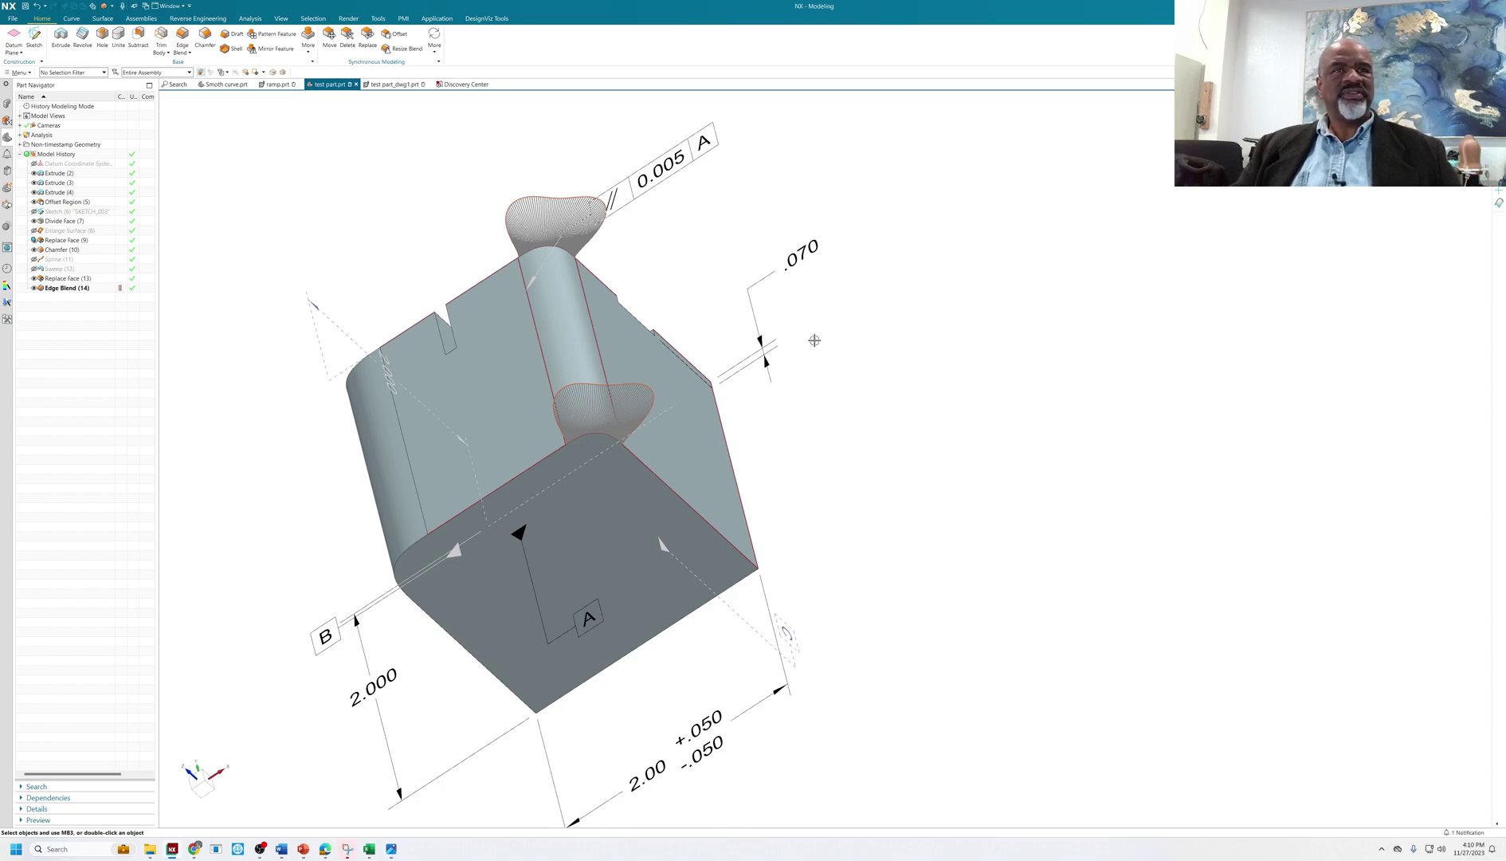
{"action": "middle_click_drag", "start_coordinate": [810, 349], "coordinate": [447, 178]}
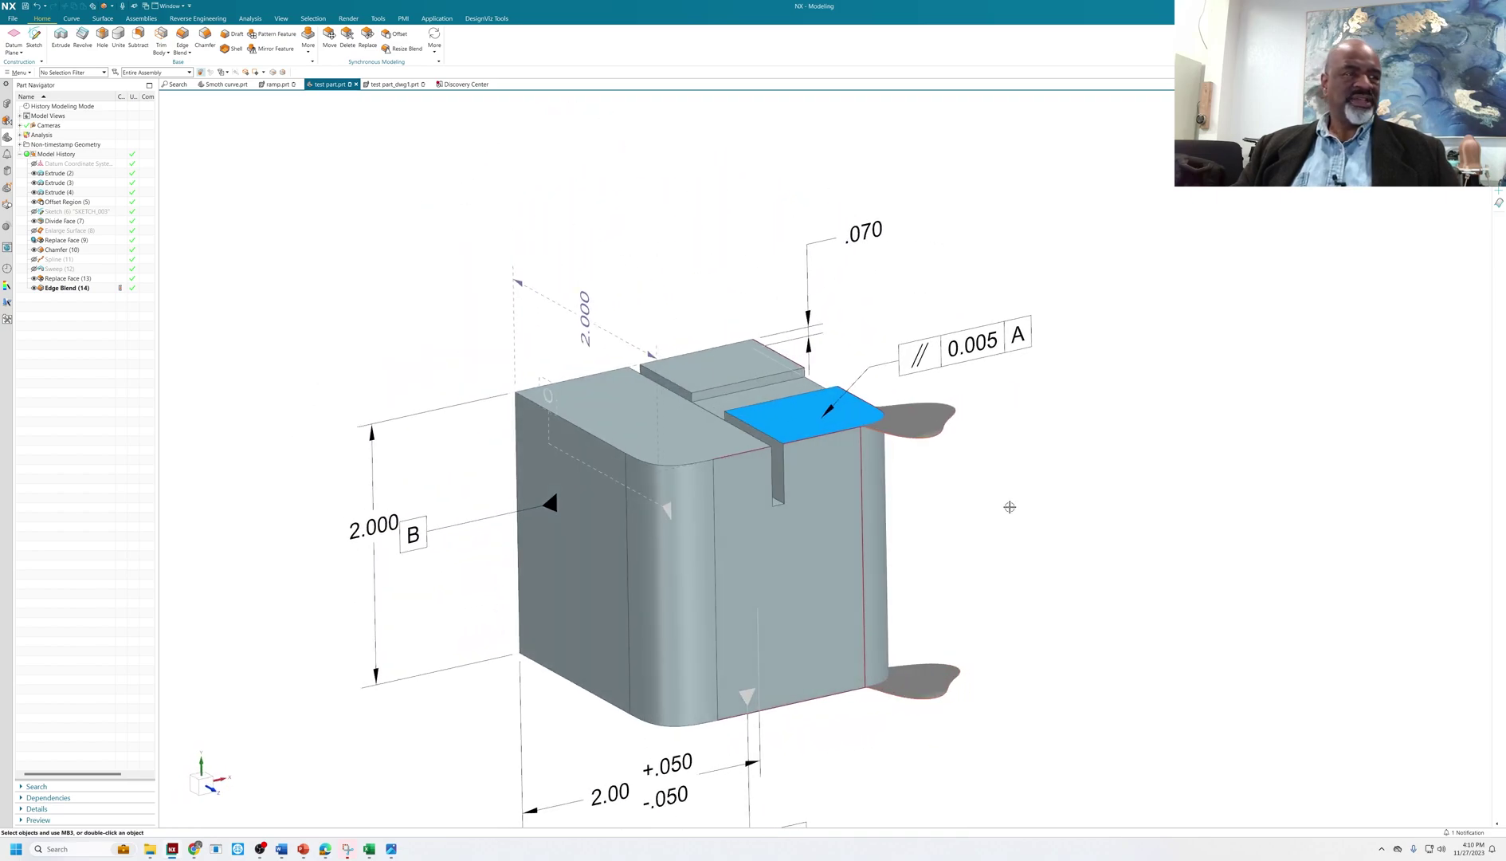
{"action": "middle_click_drag", "start_coordinate": [1010, 507], "coordinate": [998, 436], "text": "shift"}
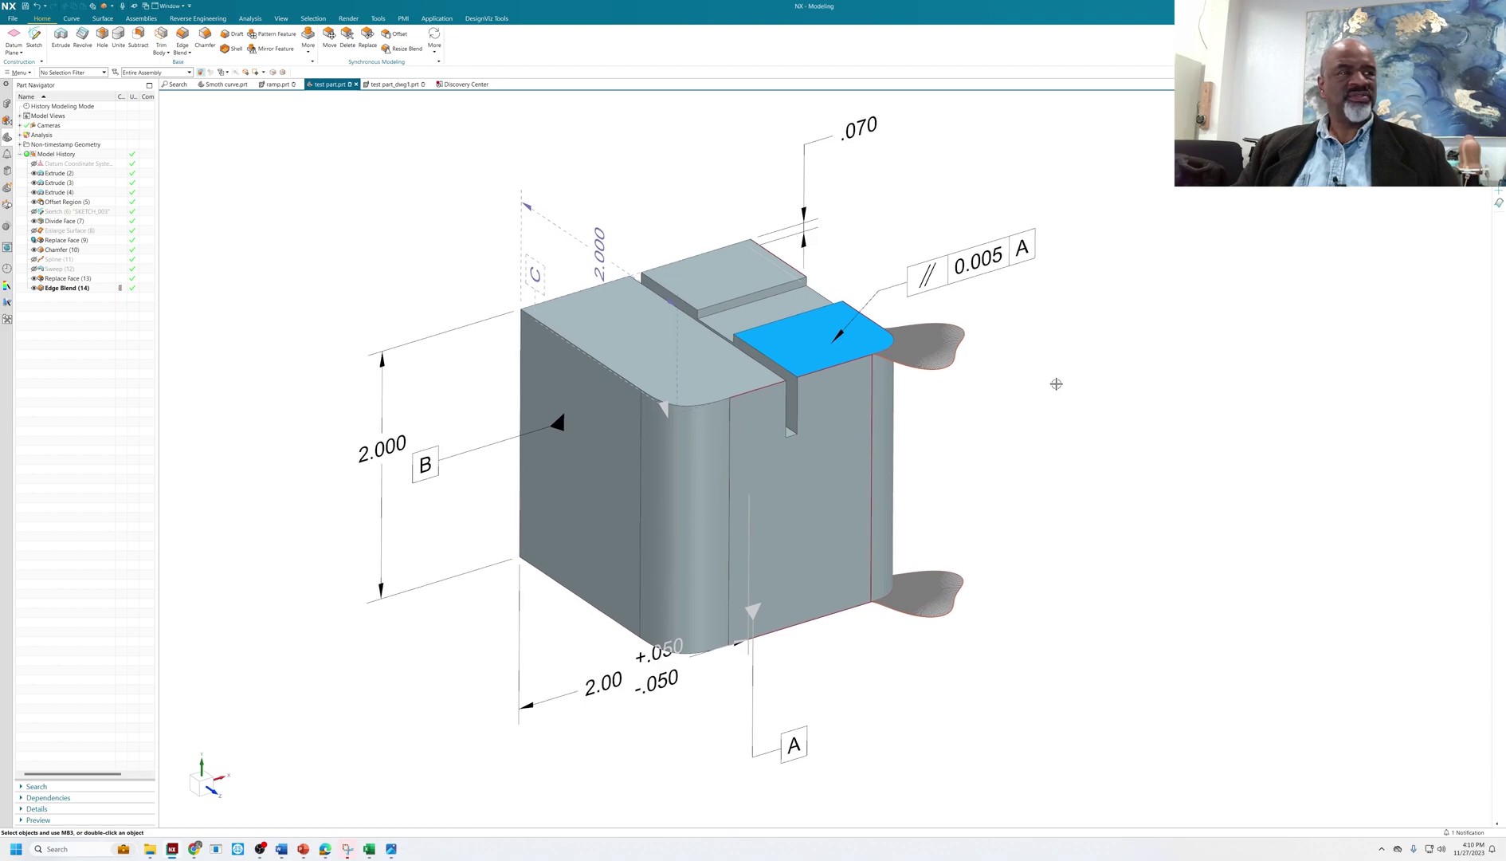